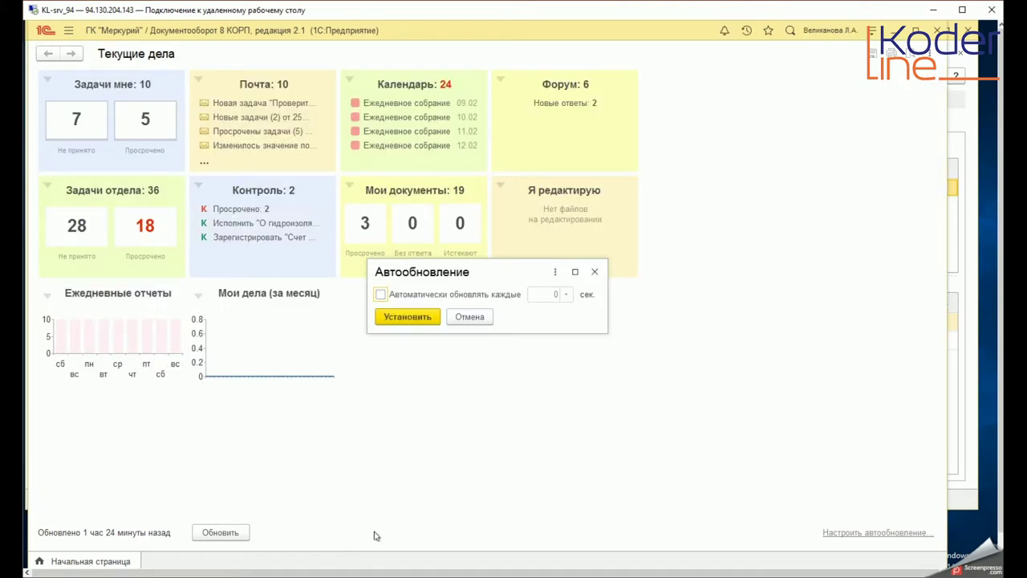
- Close the auto-refresh settings without applying them, view the first two tasks in «Задачи мне», and return to the current affairs page
left_click(595, 272)
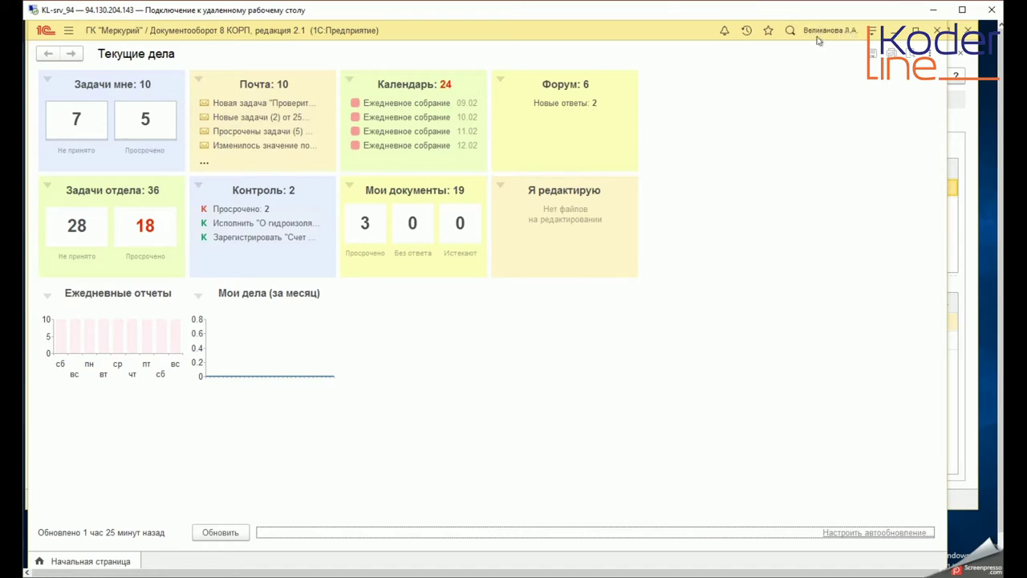
left_click(100, 82)
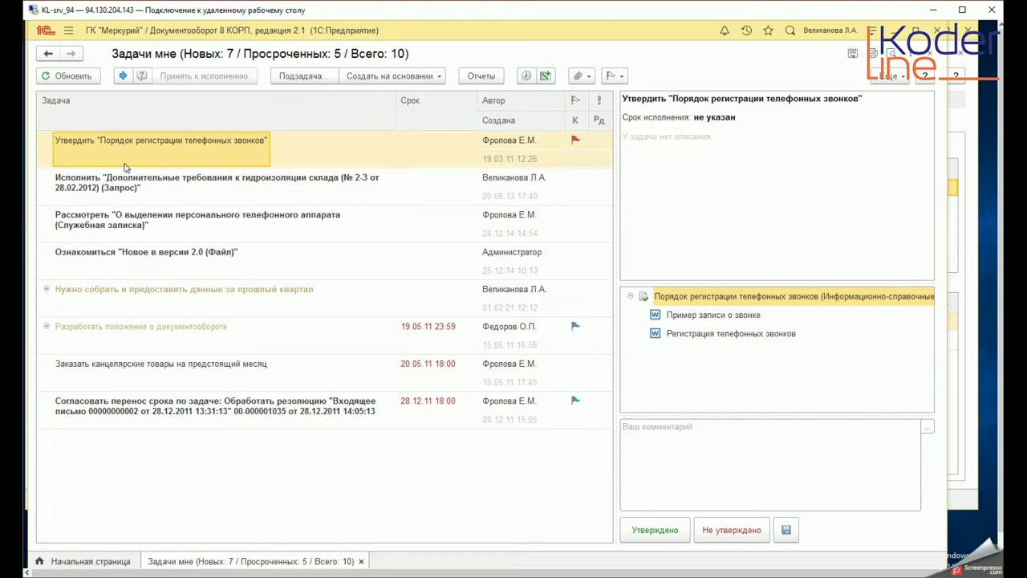
left_click(702, 294)
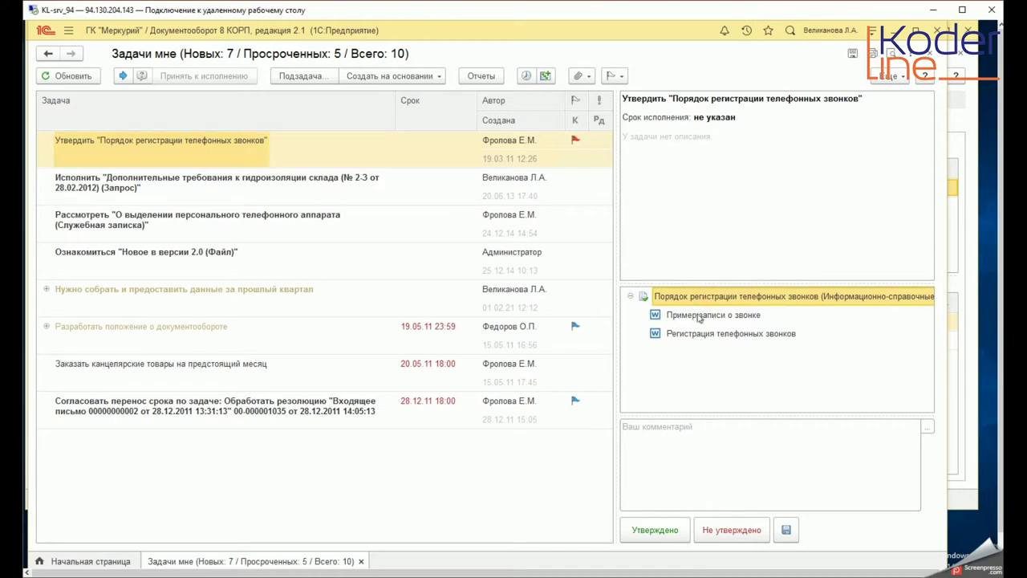
left_click(215, 195)
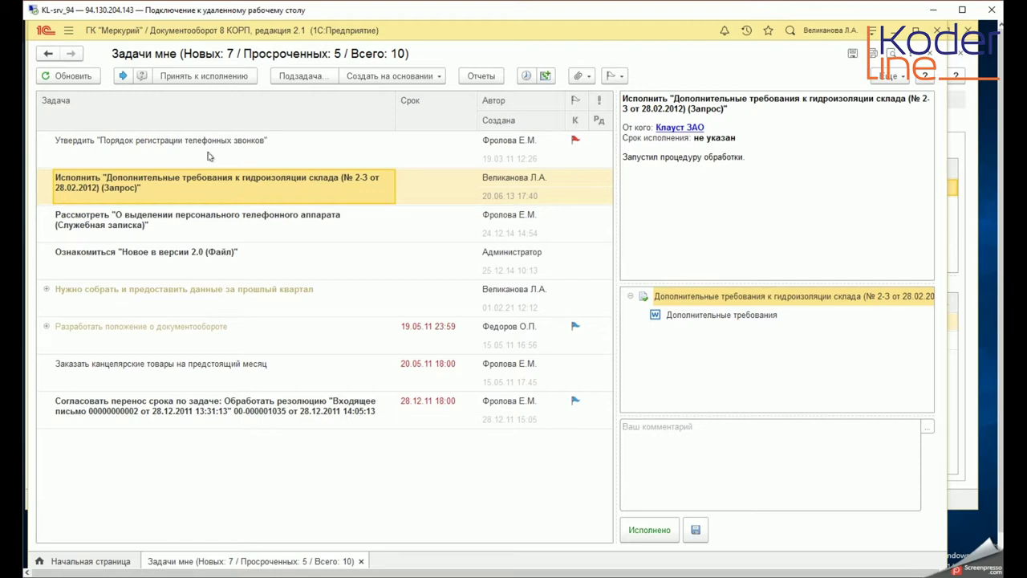
left_click(924, 51)
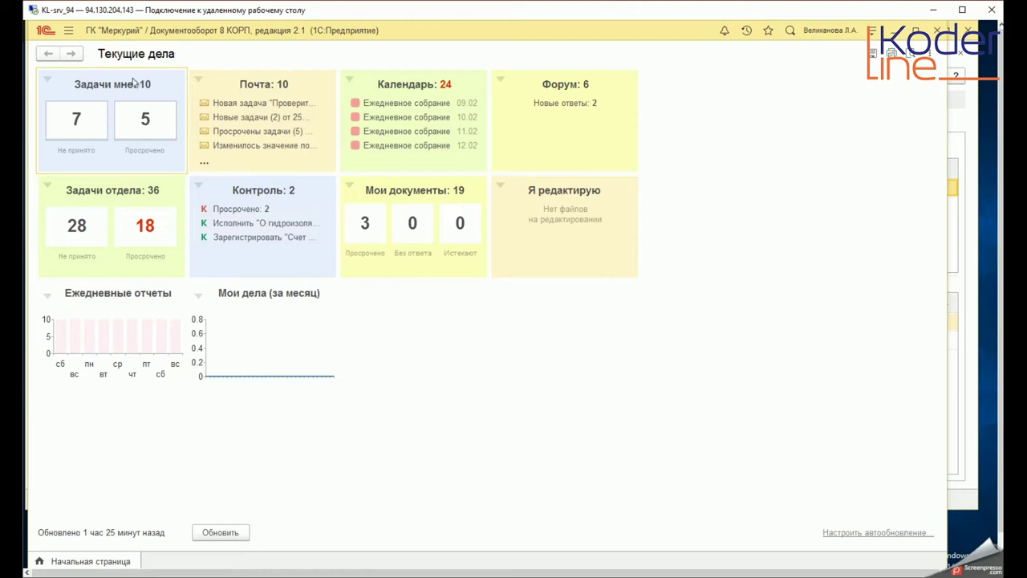
- Reopen «Задачи мне» and review the tasks one by one, from «Порядок регистрации телефонных звонков» down to the deadline-transfer request
left_click(104, 87)
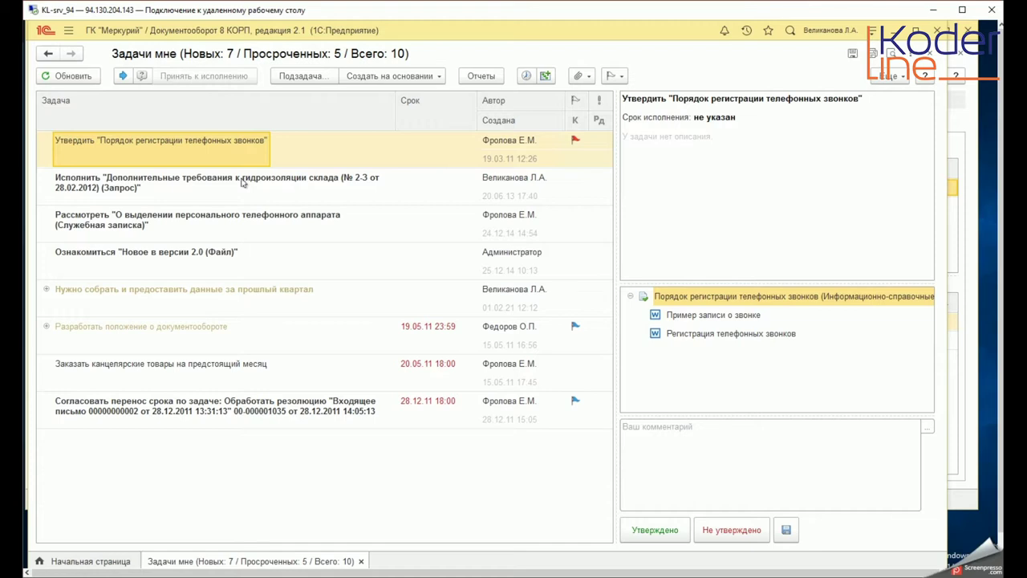
left_click(141, 191)
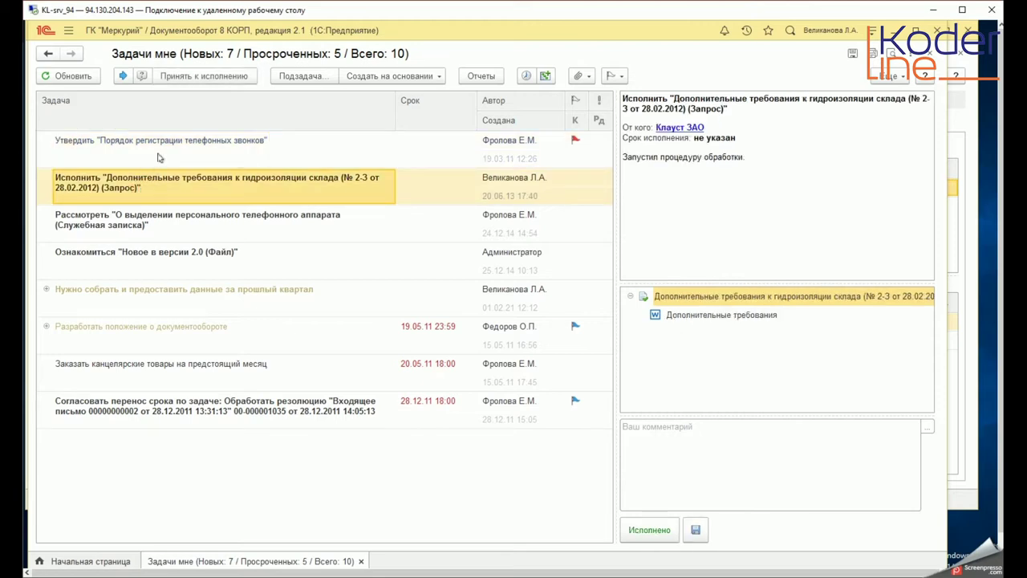
left_click(159, 157)
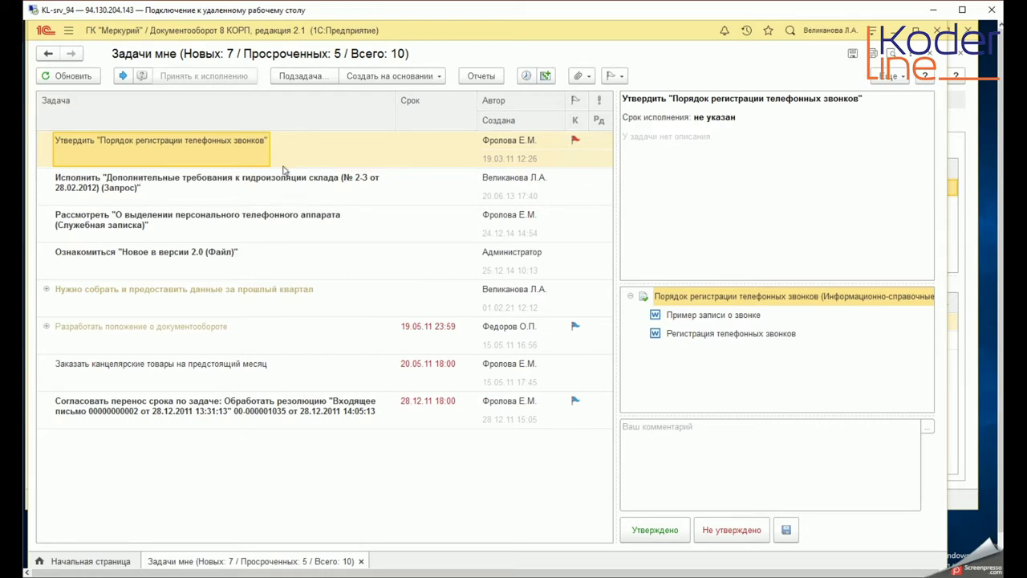
left_click(175, 200)
left_click(178, 233)
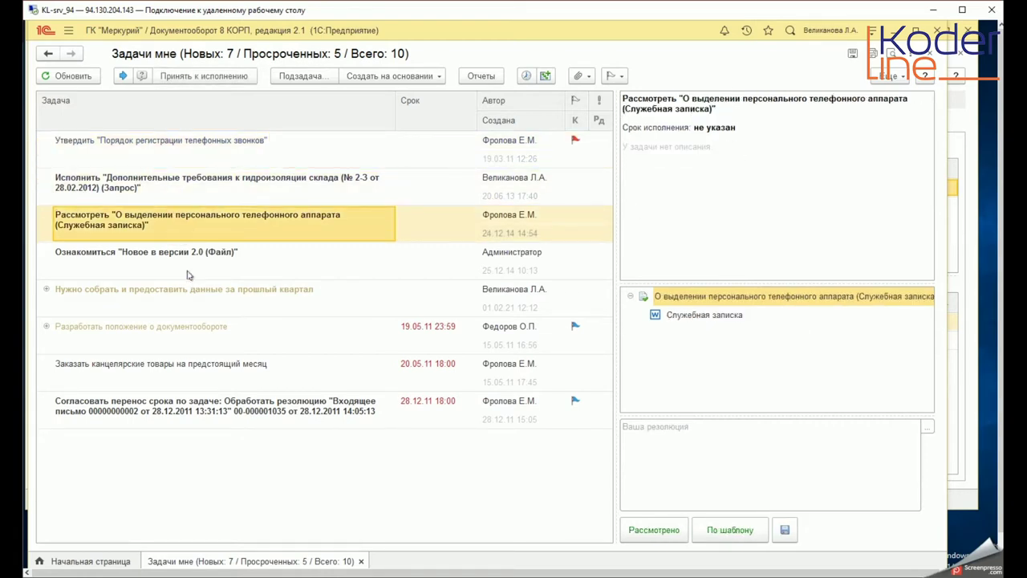
left_click(184, 263)
left_click(194, 303)
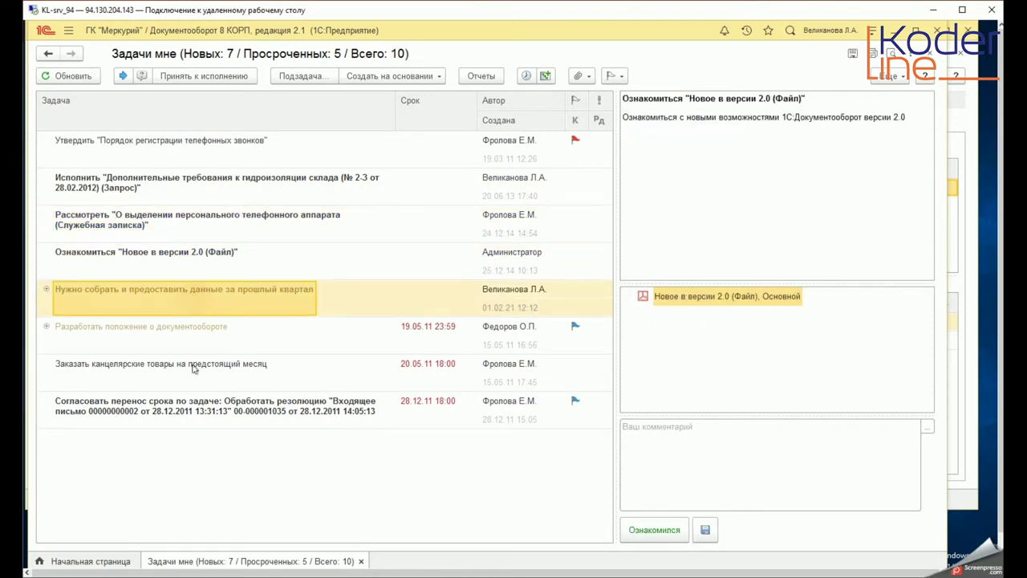
left_click(192, 337)
left_click(189, 376)
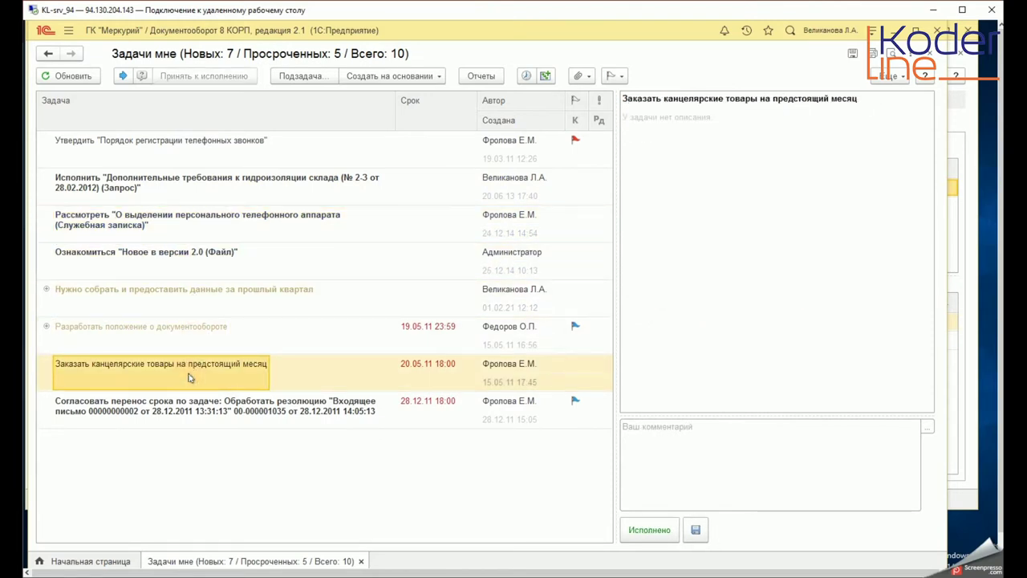
left_click(151, 409)
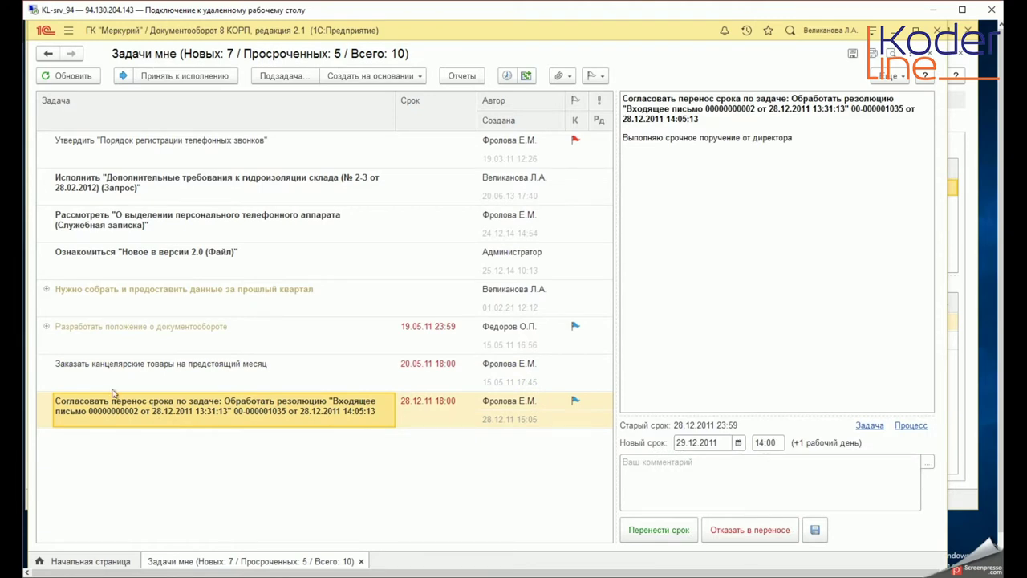
- View the internal document card «О выделении персонального телефонного аппарата» from its «Рассмотреть» task and close it
left_click(169, 144)
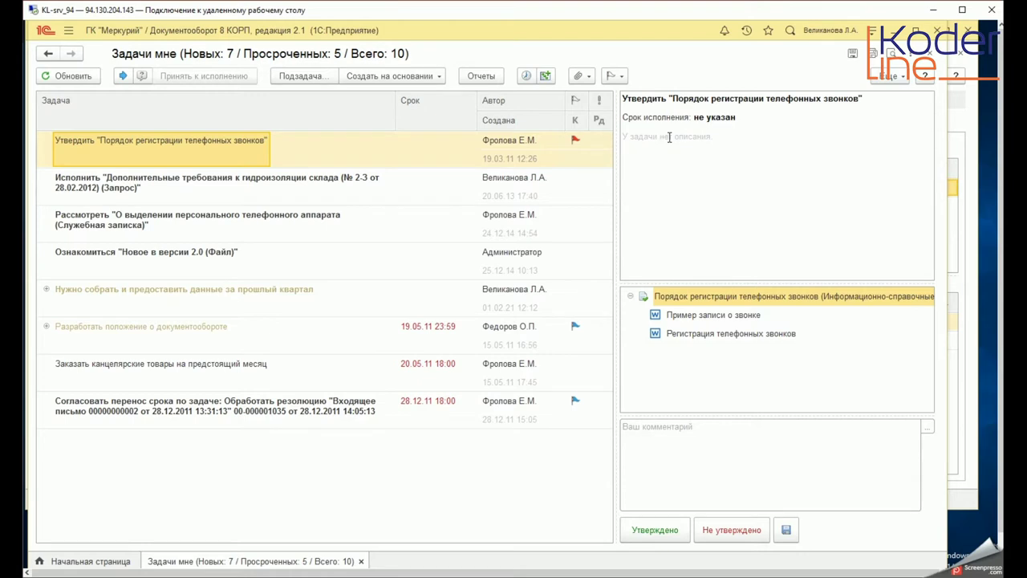
left_click(206, 190)
left_click(198, 233)
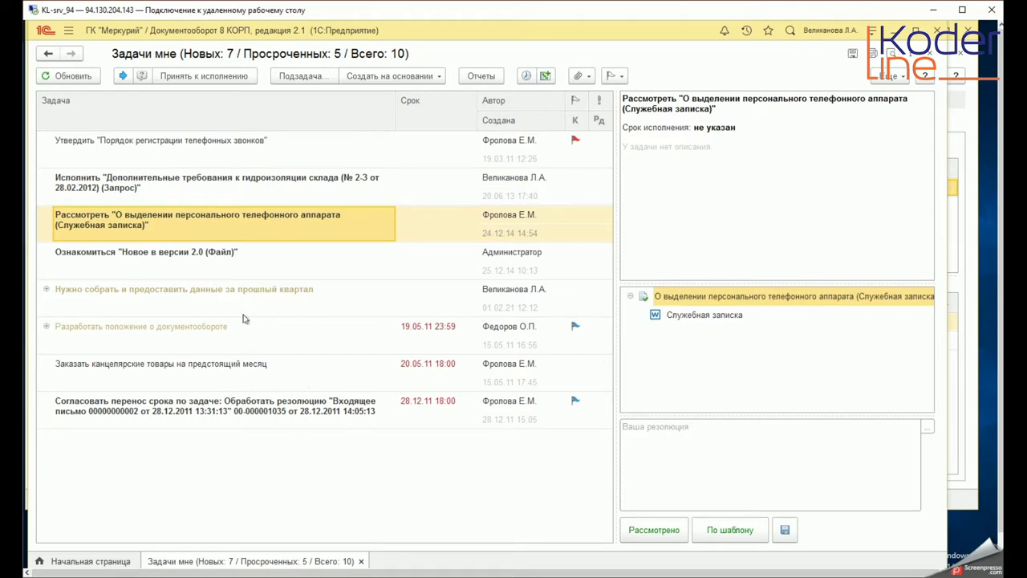
left_click(684, 296)
double_click(681, 295)
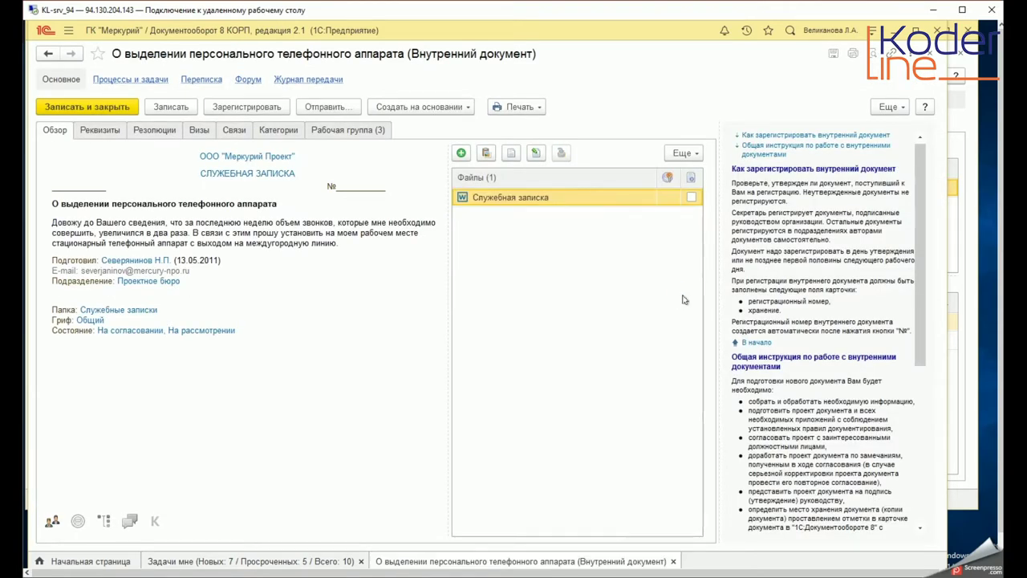
key("Escape")
- Examine the attached file «Служебная записка» and its parent document among the subjects of the «Рассмотреть» task
left_click(686, 315)
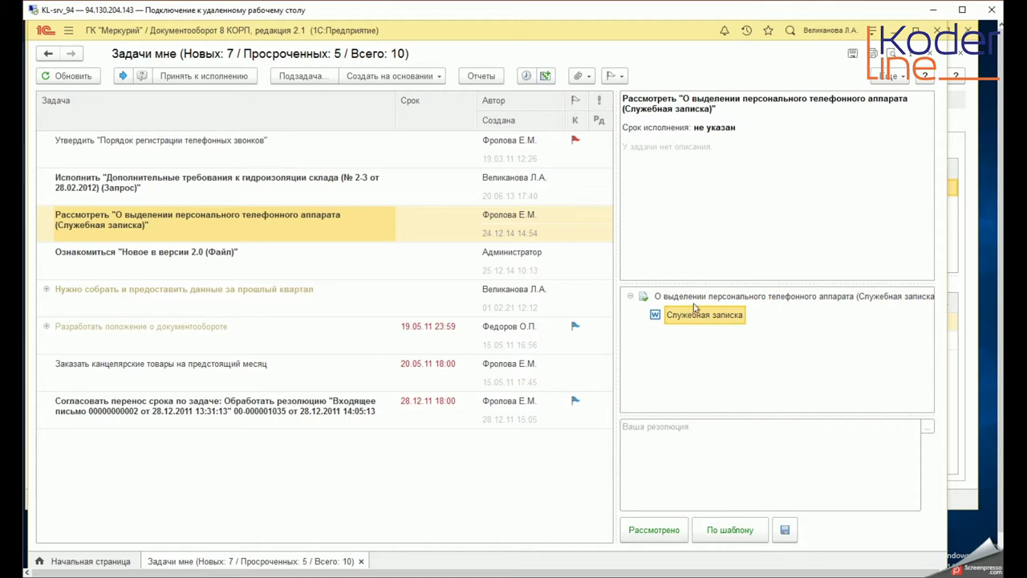
left_click(694, 297)
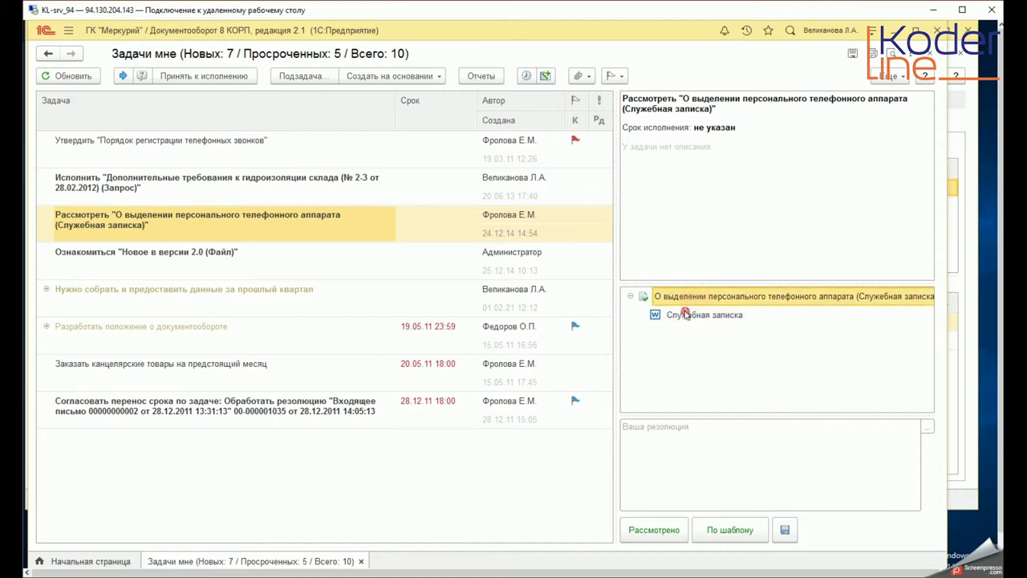
left_click(683, 313)
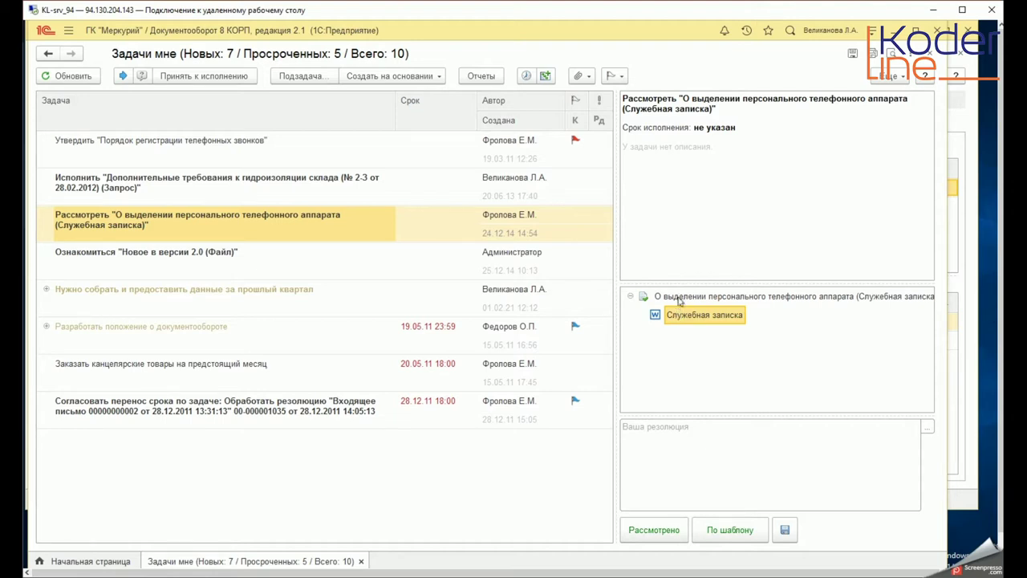
left_click(678, 300)
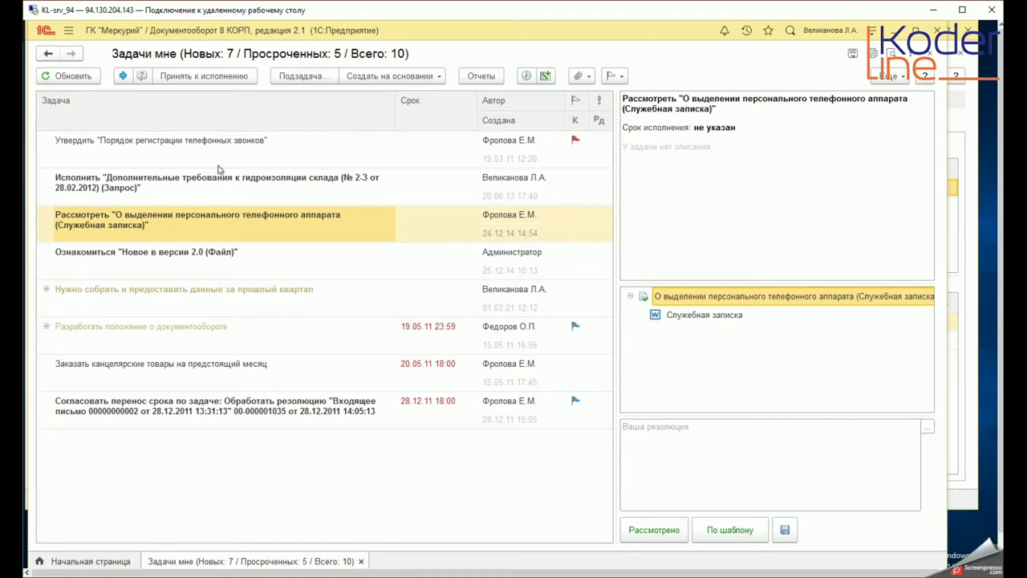
- Group the «Задачи мне» list by «Тип задачи»
left_click(220, 197)
left_click(228, 228)
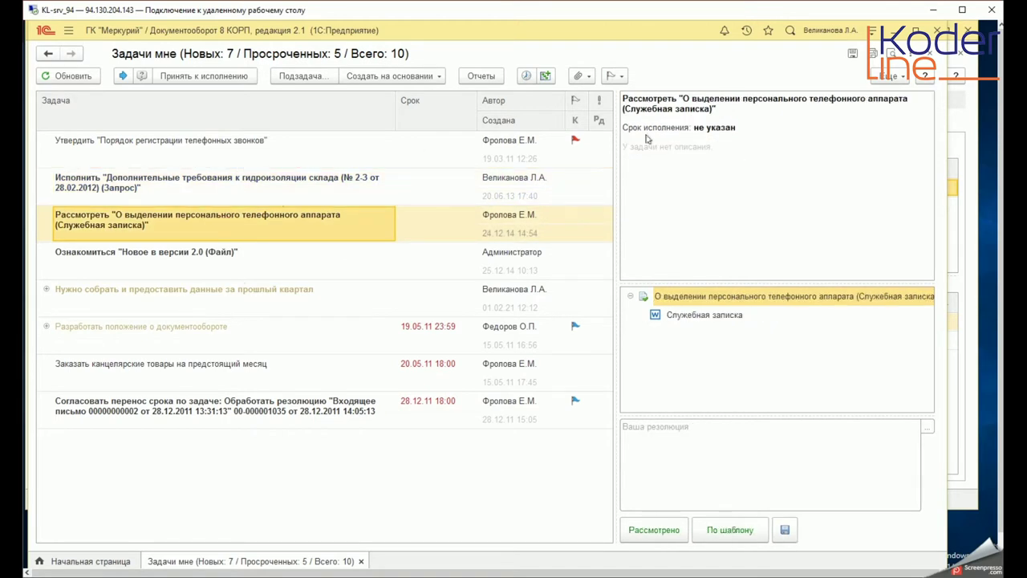
left_click(892, 81)
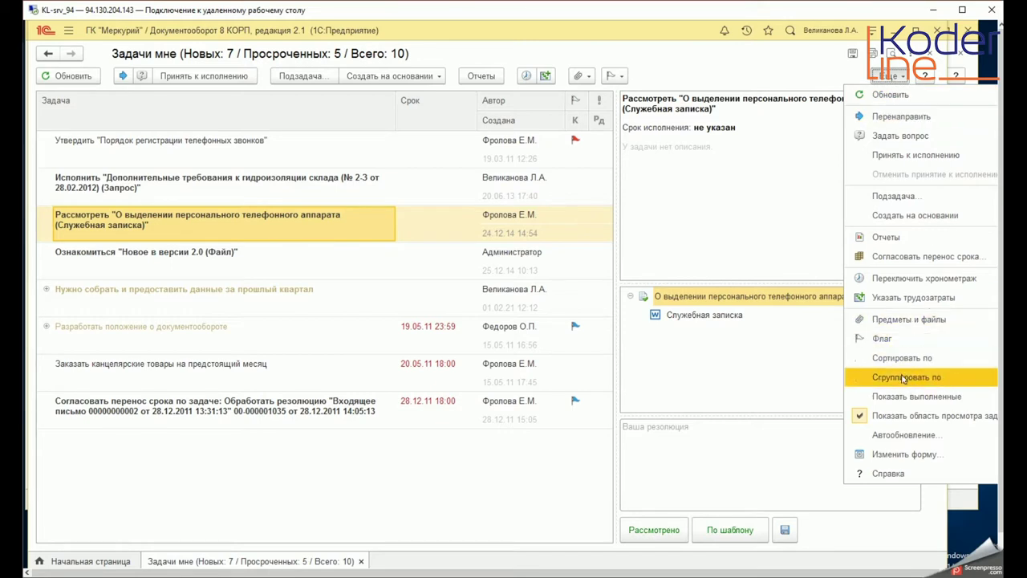
mouse_move(903, 377)
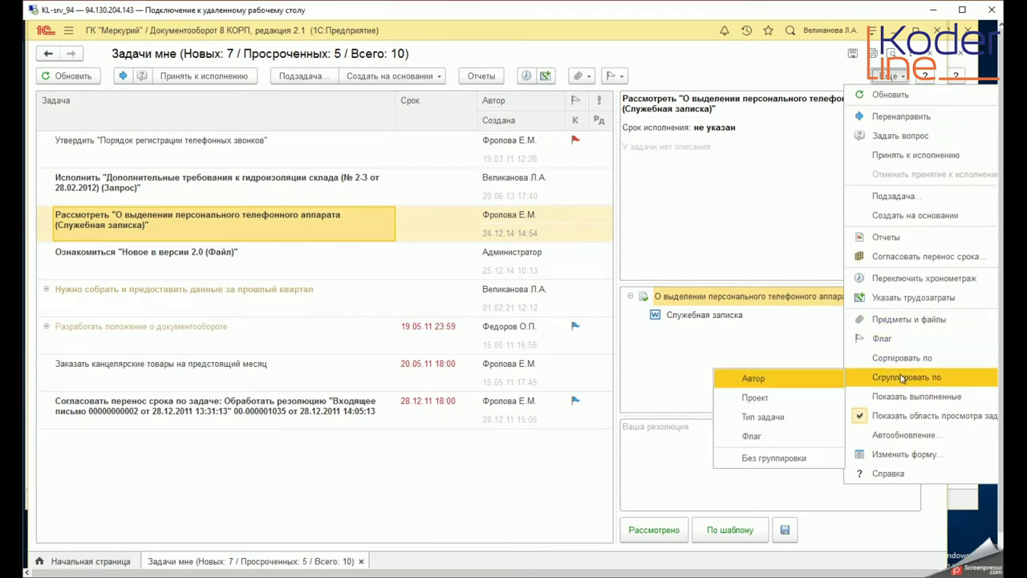
left_click(759, 415)
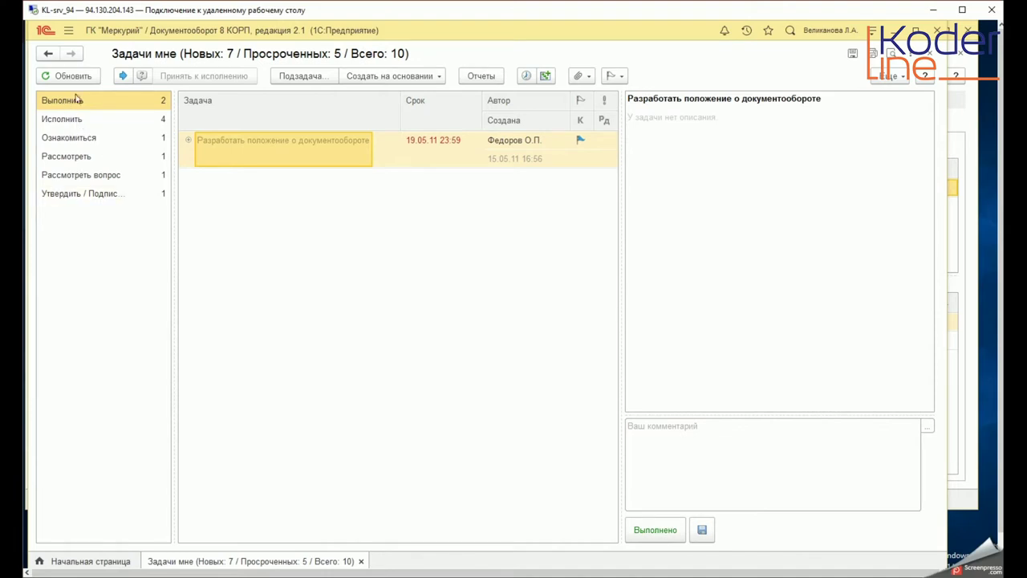
- Set the task list back to «Без группировки»
left_click(897, 77)
mouse_move(925, 381)
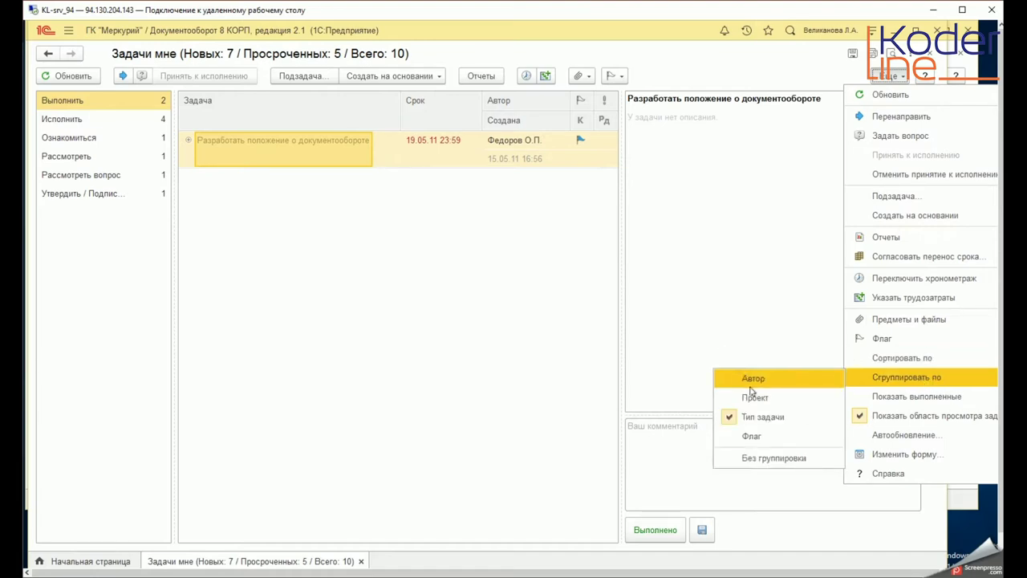
left_click(768, 458)
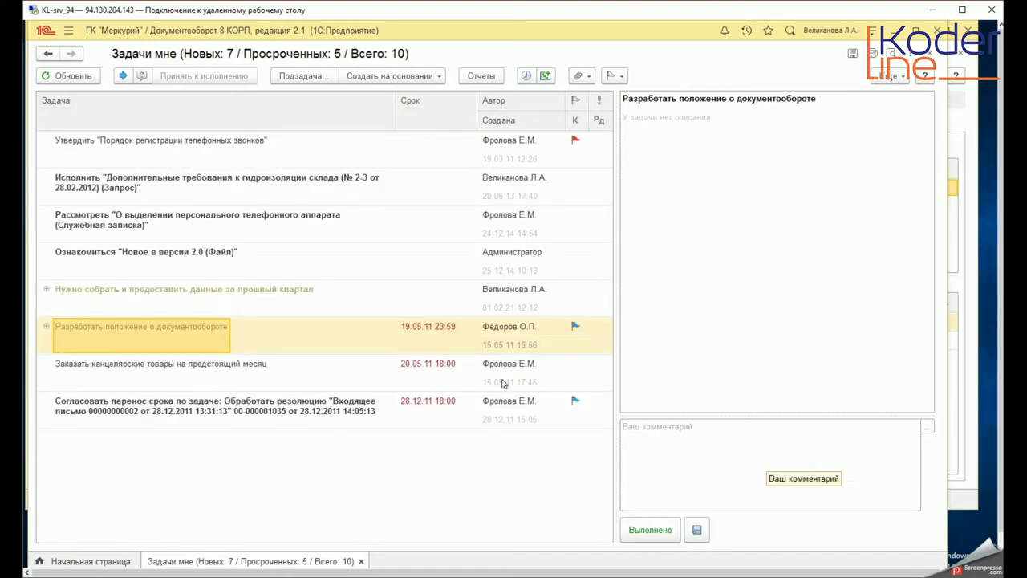
- Review the «Утвердить», «Исполнить» and «Рассмотреть» tasks among the first three rows of the ungrouped list
left_click(204, 156)
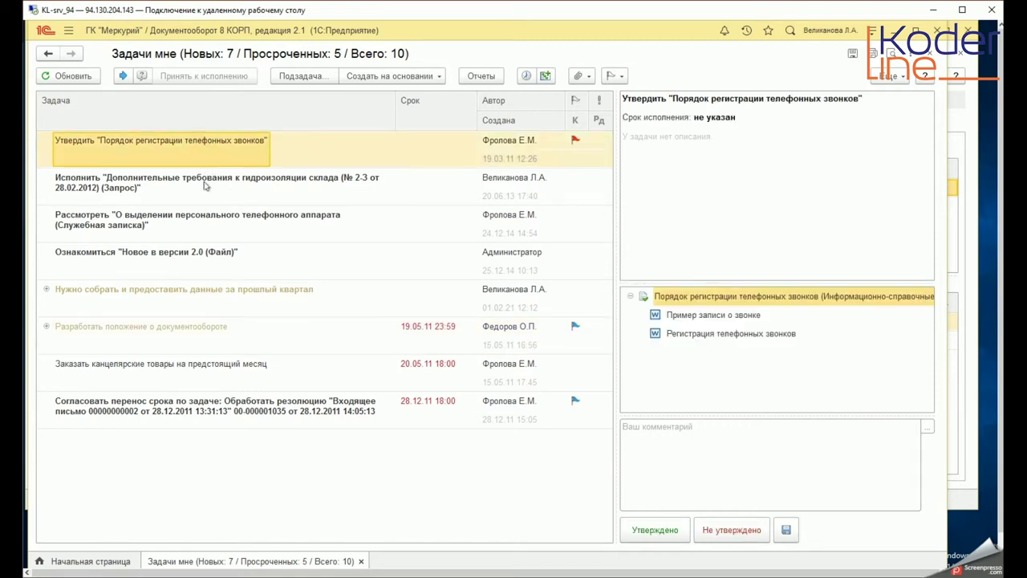
left_click(204, 186)
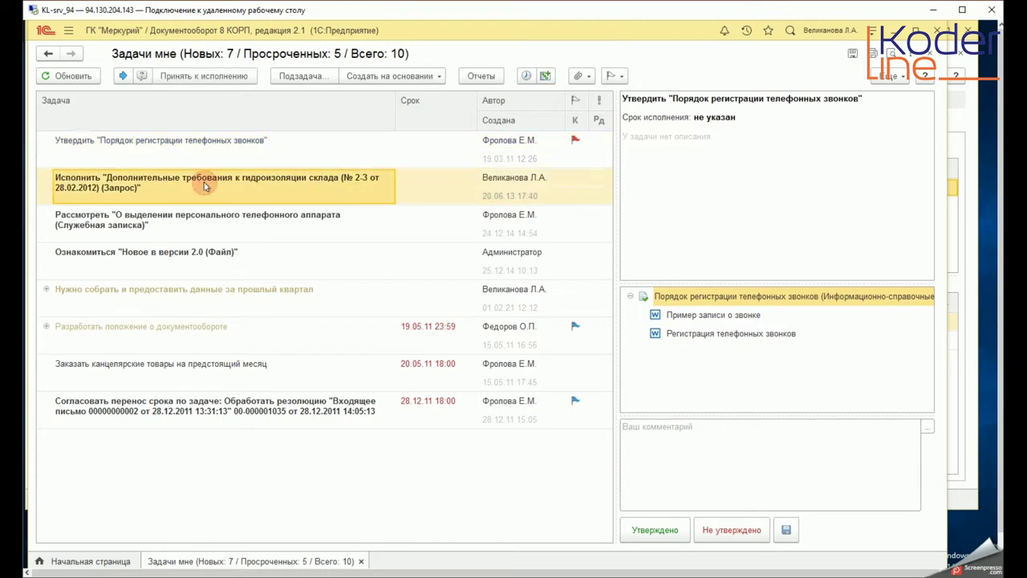
left_click(93, 229)
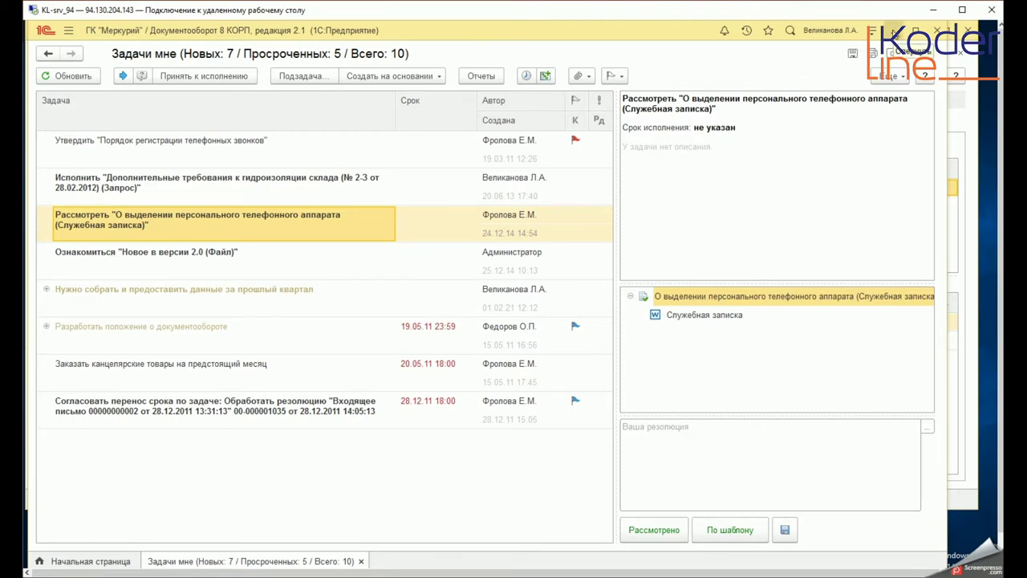
- Switch to the administrator's session and close the «Согласование договора аренды оборудования» template and the «Шаблоны процессов» list
left_click(967, 201)
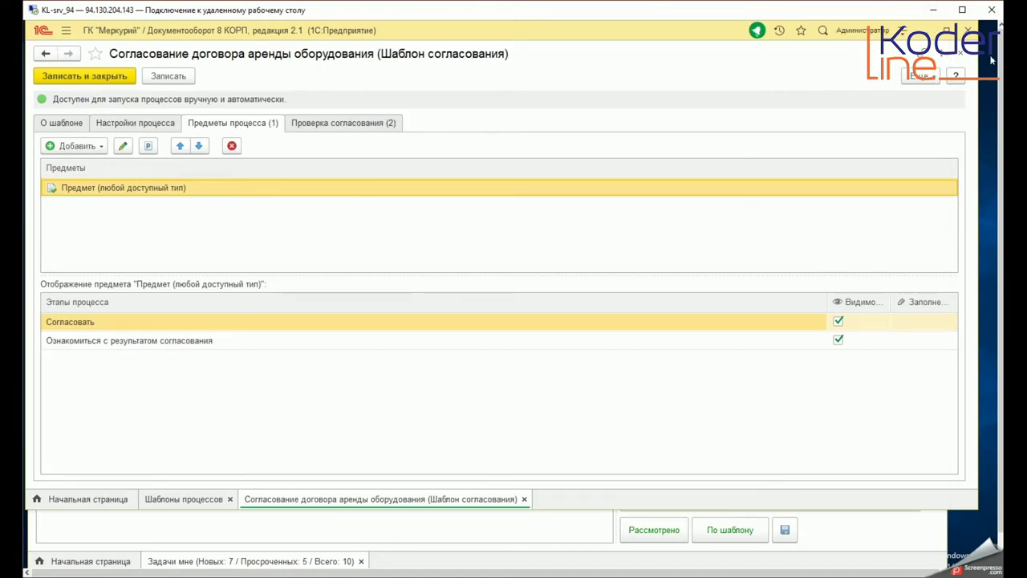
left_click(965, 59)
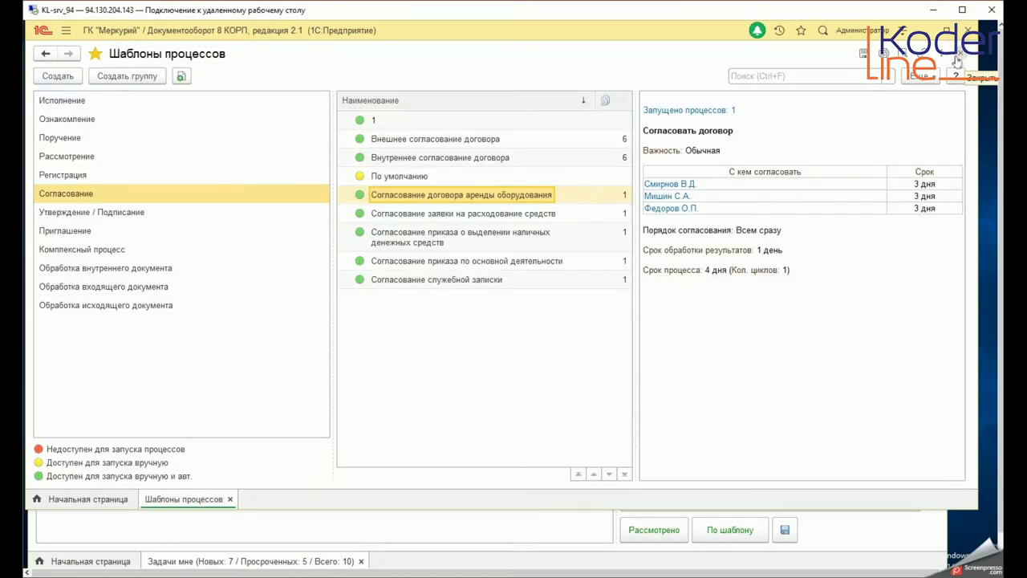
left_click(957, 61)
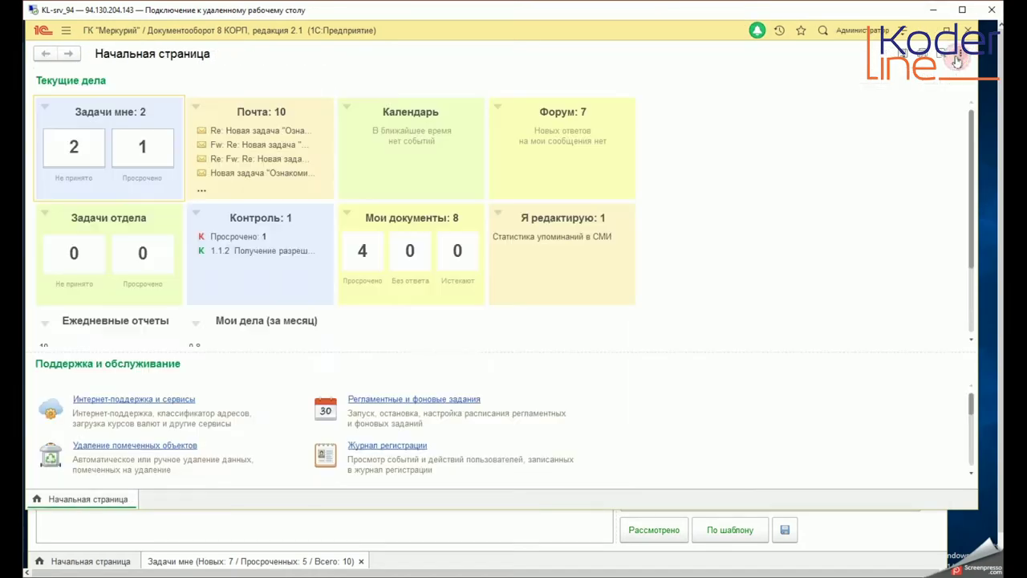
- Open «Шаблоны процессов» from process management and view the «Исполнение», «Ознакомление» and «Регистрация» template categories
left_click(67, 32)
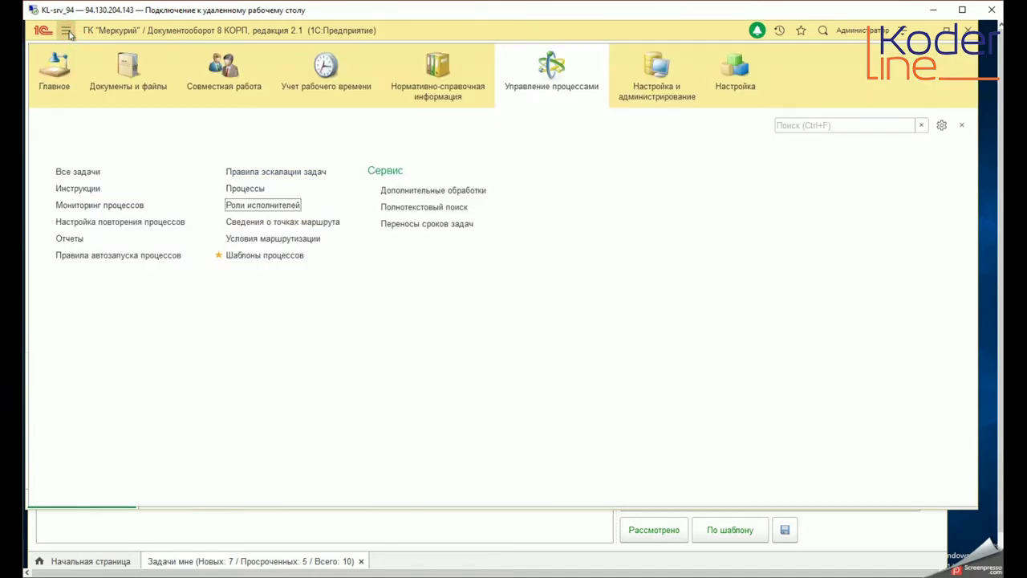
left_click(246, 256)
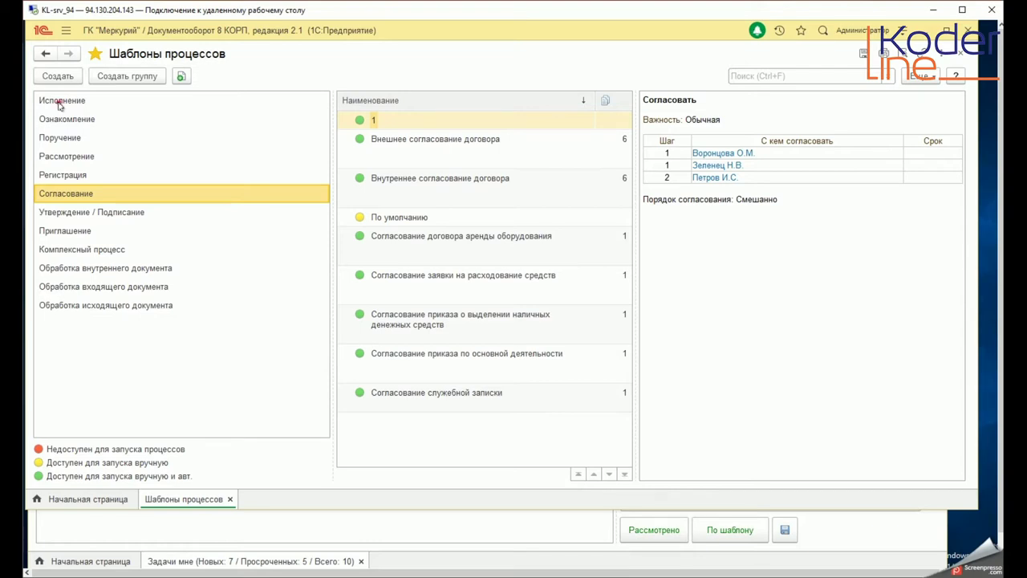
left_click(58, 102)
left_click(58, 121)
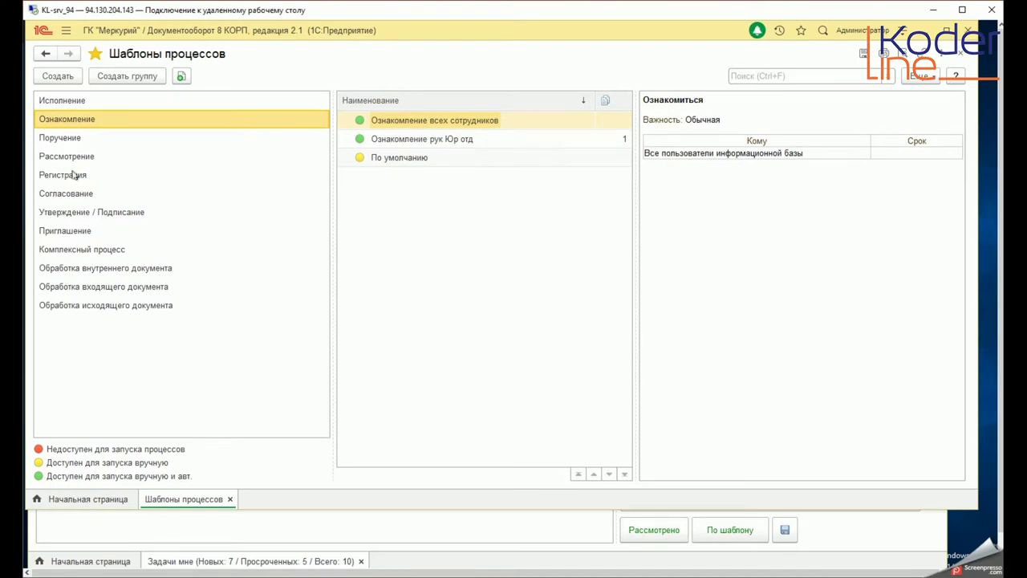
left_click(74, 175)
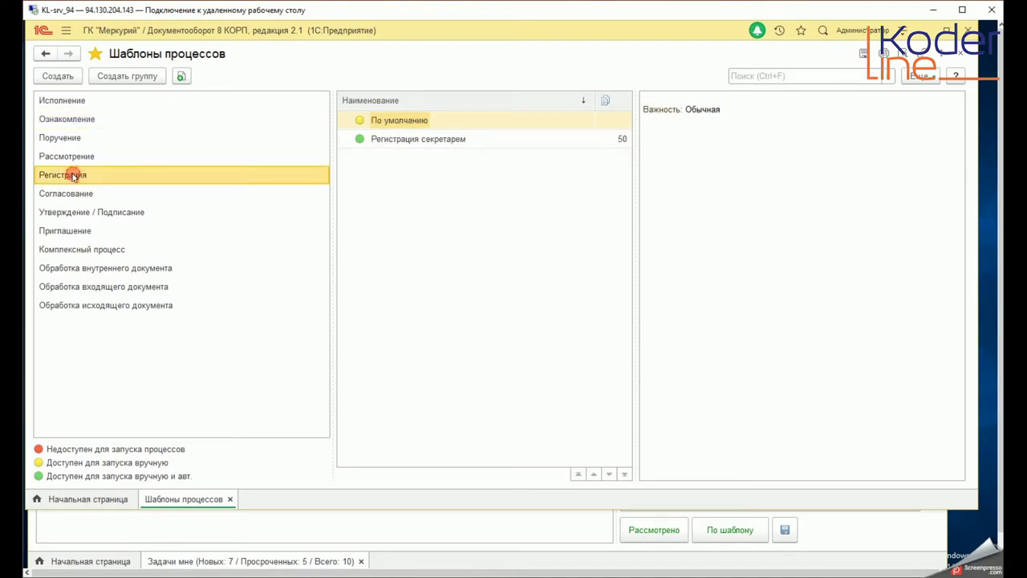
- View the «Утверждение / Подписание», «Приглашение», «Исполнение» and «Комплексный процесс» template categories
left_click(104, 217)
left_click(96, 231)
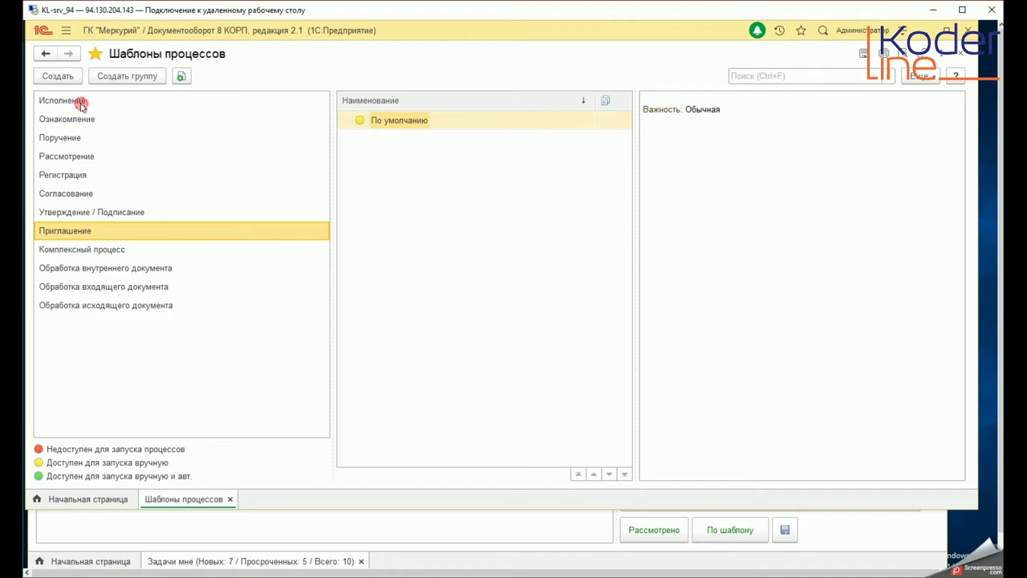
left_click(80, 101)
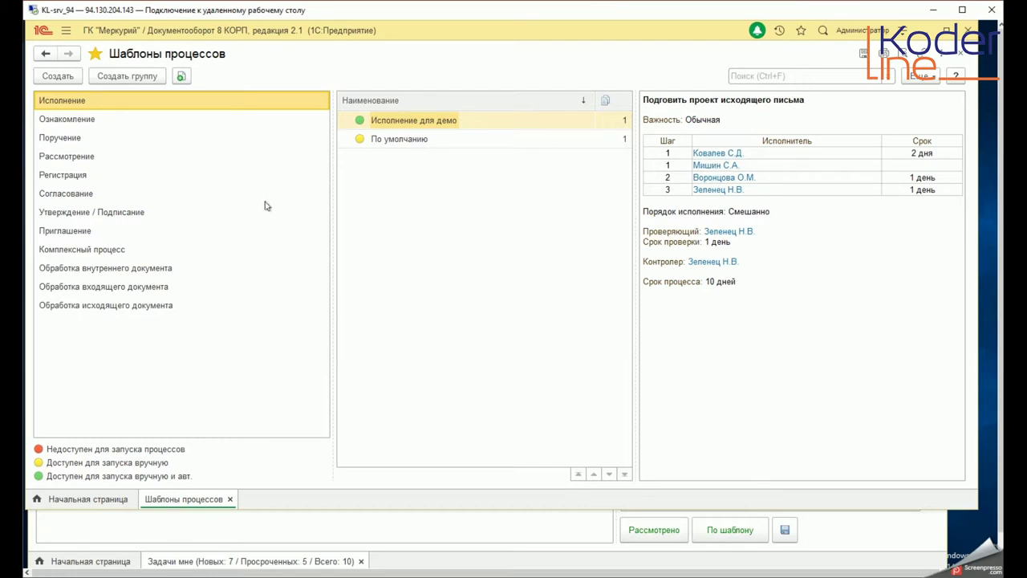
left_click(72, 251)
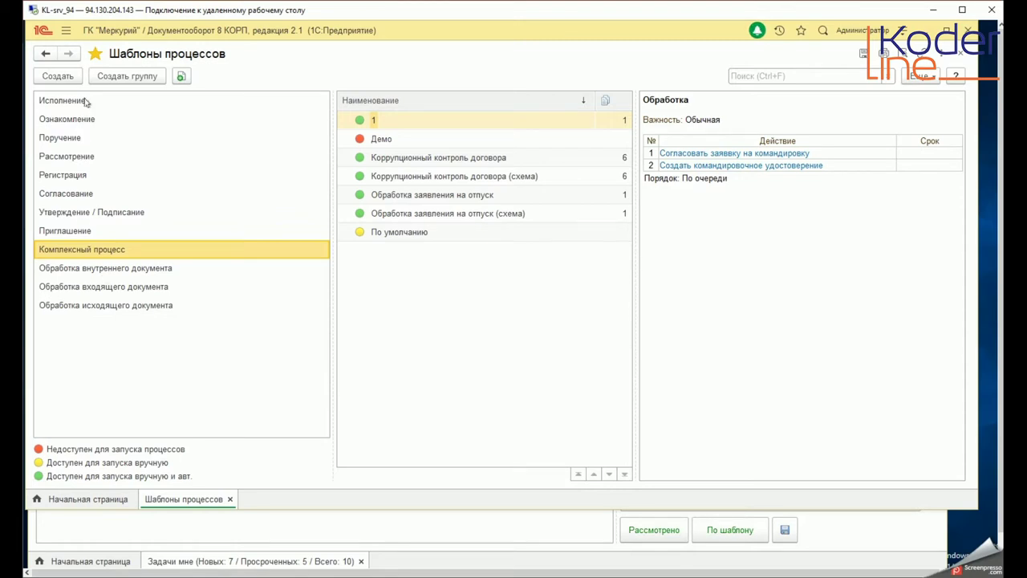
- Open the «Согласование договора аренды оборудования» template from the «Согласование» category
left_click(82, 197)
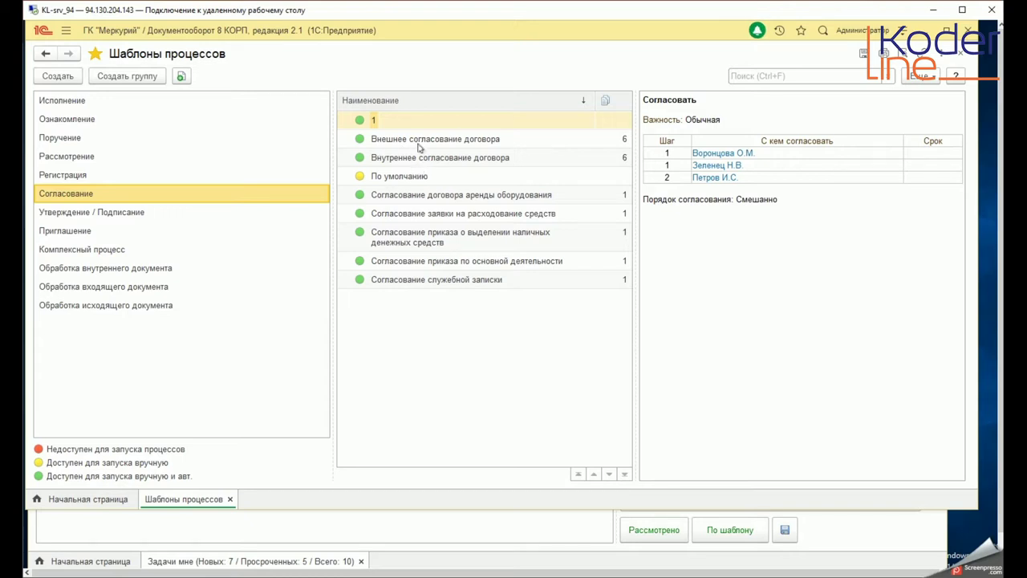
left_click(402, 195)
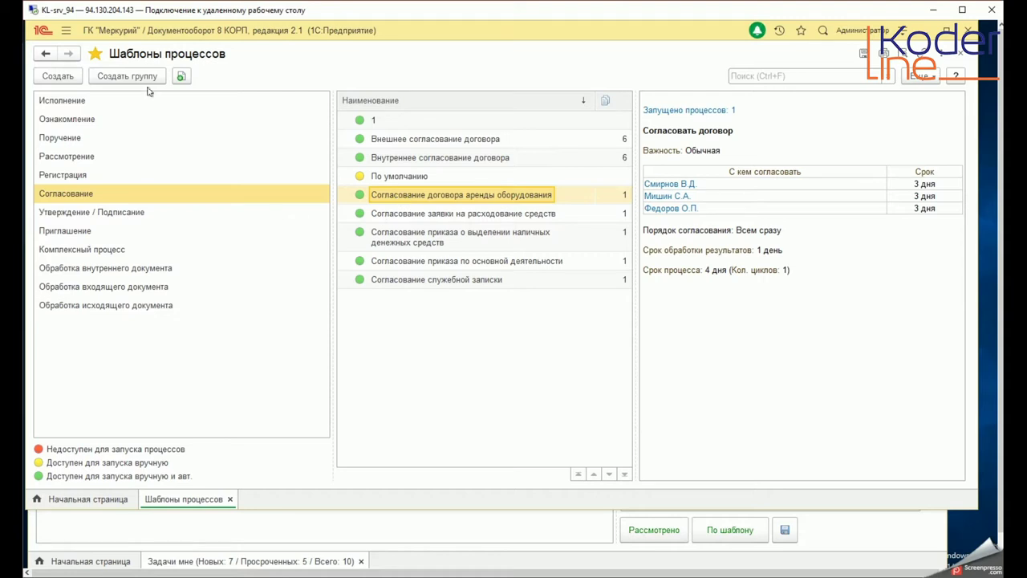
double_click(442, 198)
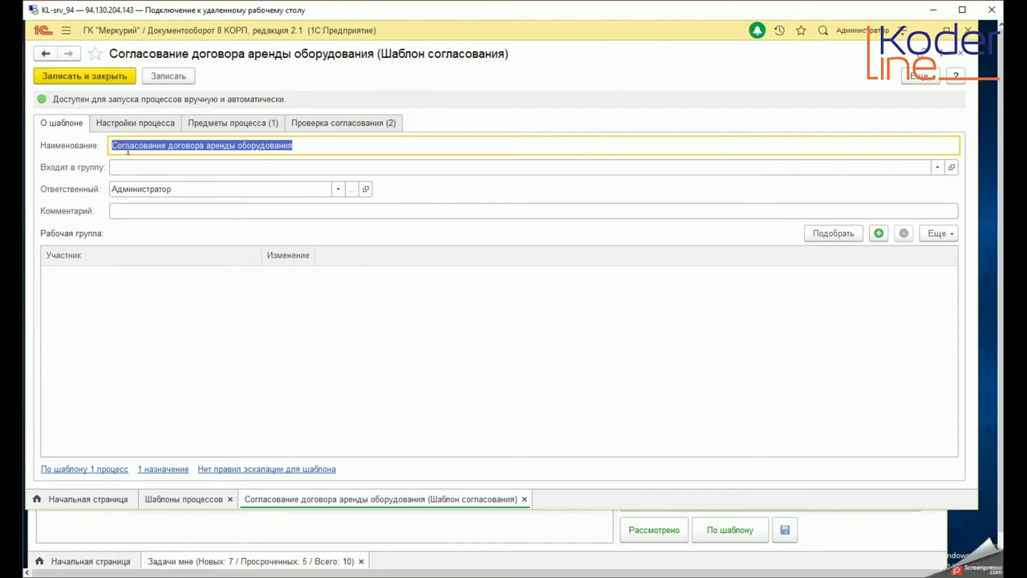
- Inspect the template's «Ответственный» choices without changing them, and view the list of processes started from this template
left_click(138, 190)
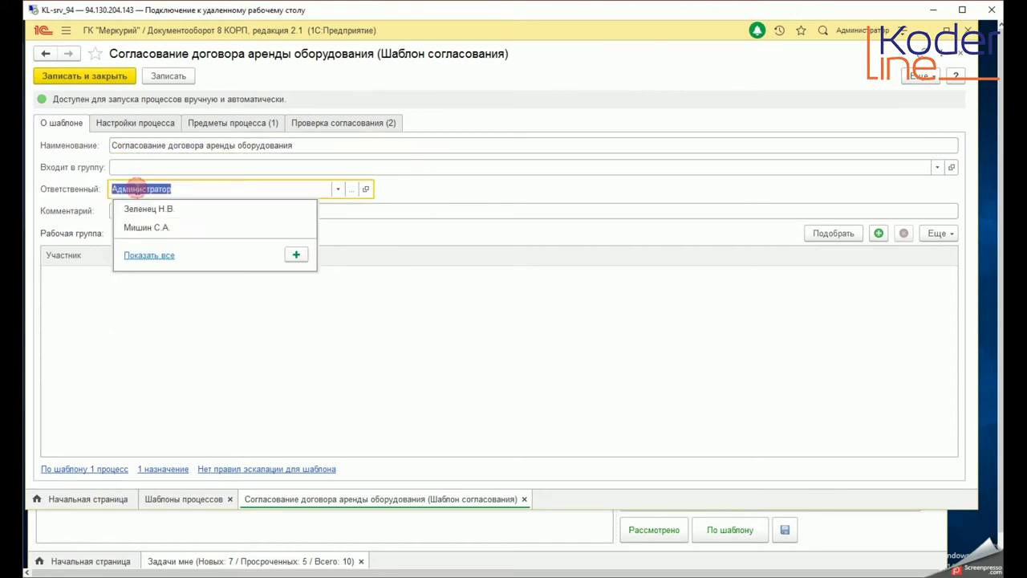
key("Escape")
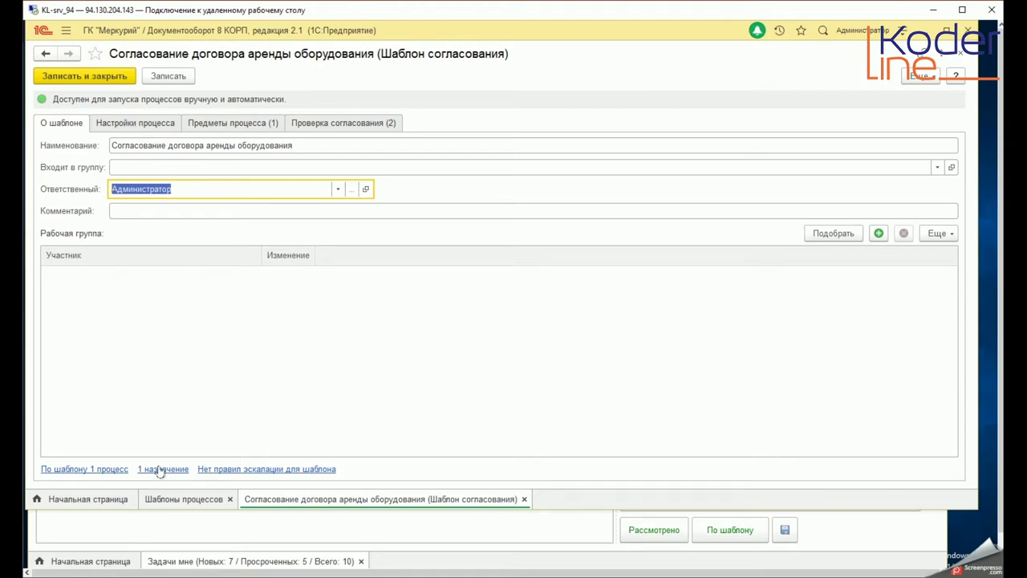
left_click(76, 470)
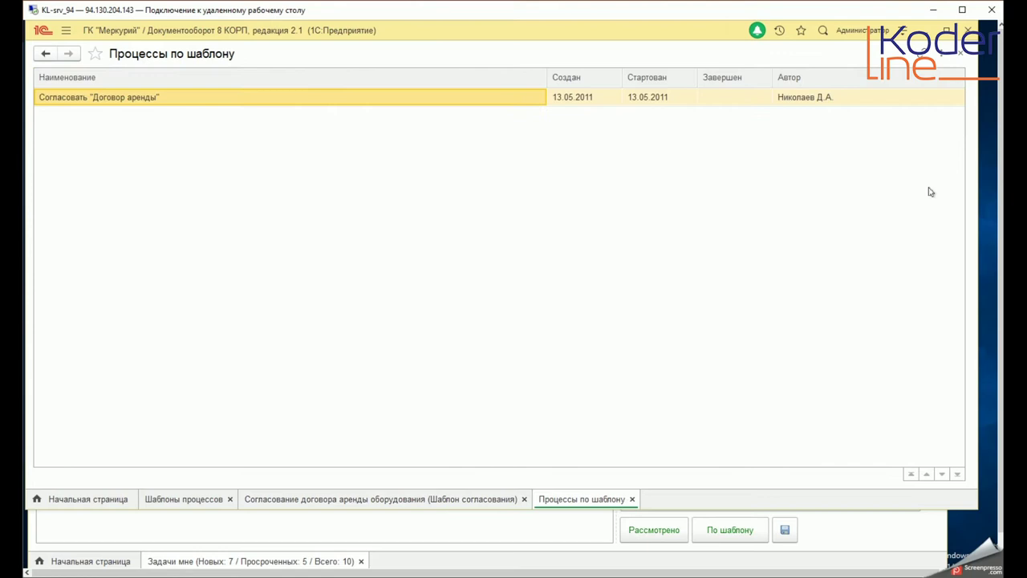
left_click(960, 52)
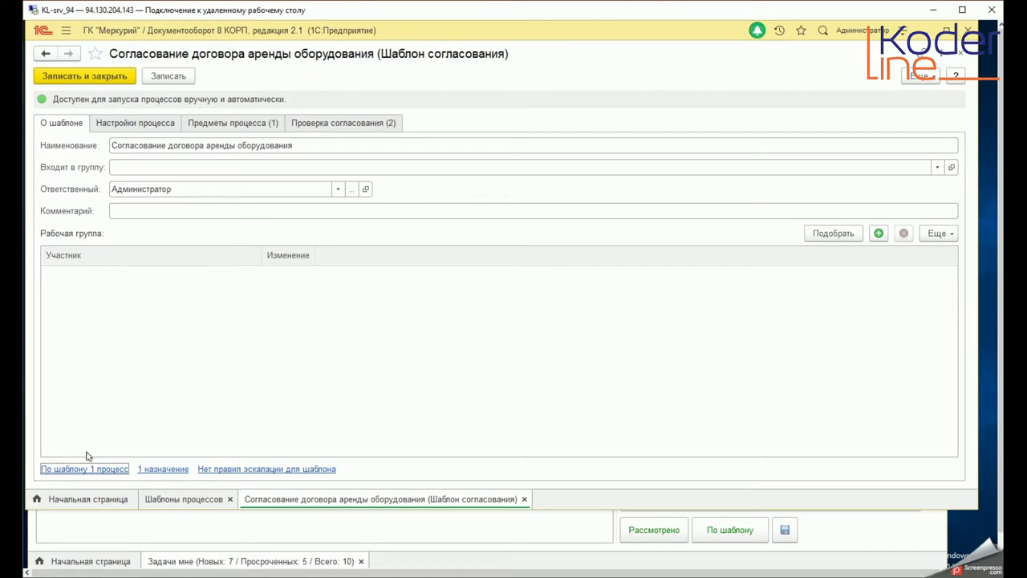
- Open the template's process settings, put away the task window behind it, and examine the process name and description fields
left_click(131, 129)
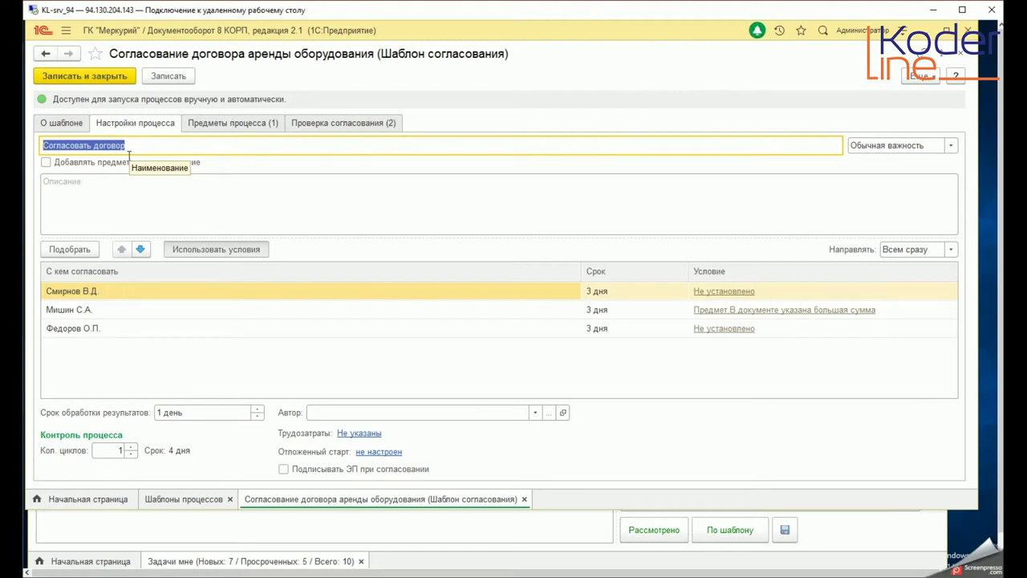
left_click(171, 536)
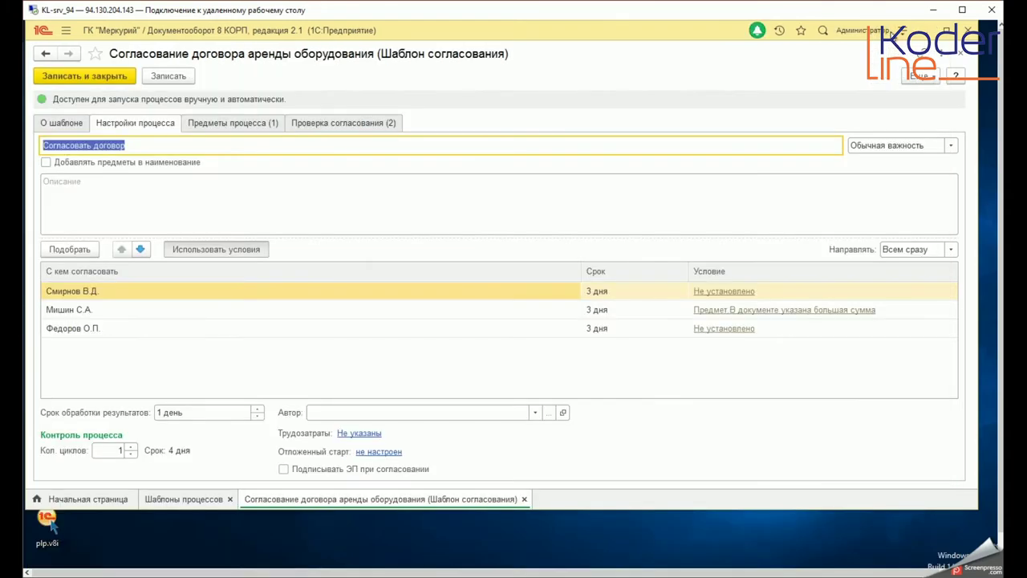
left_click(143, 143)
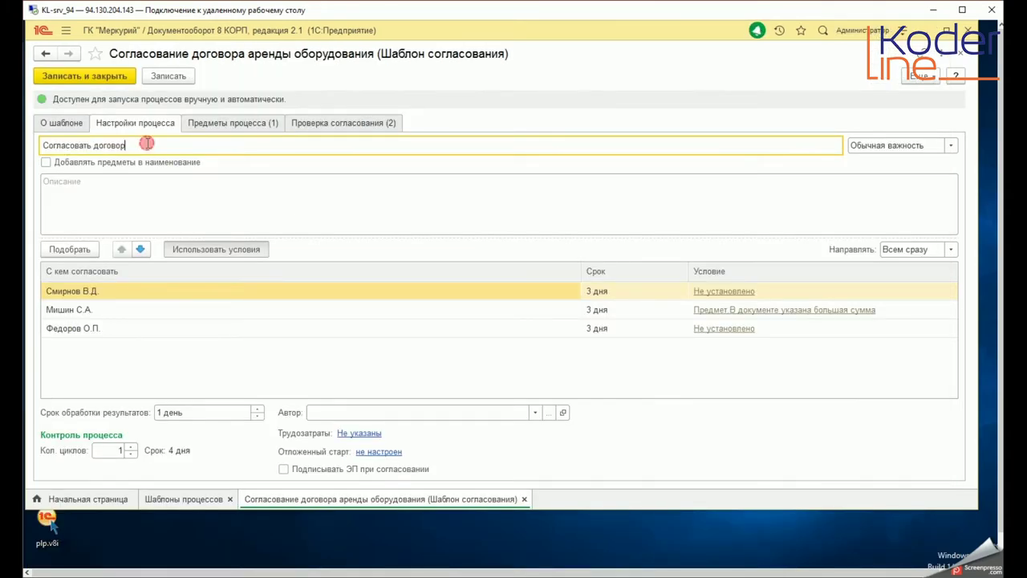
left_click(125, 196)
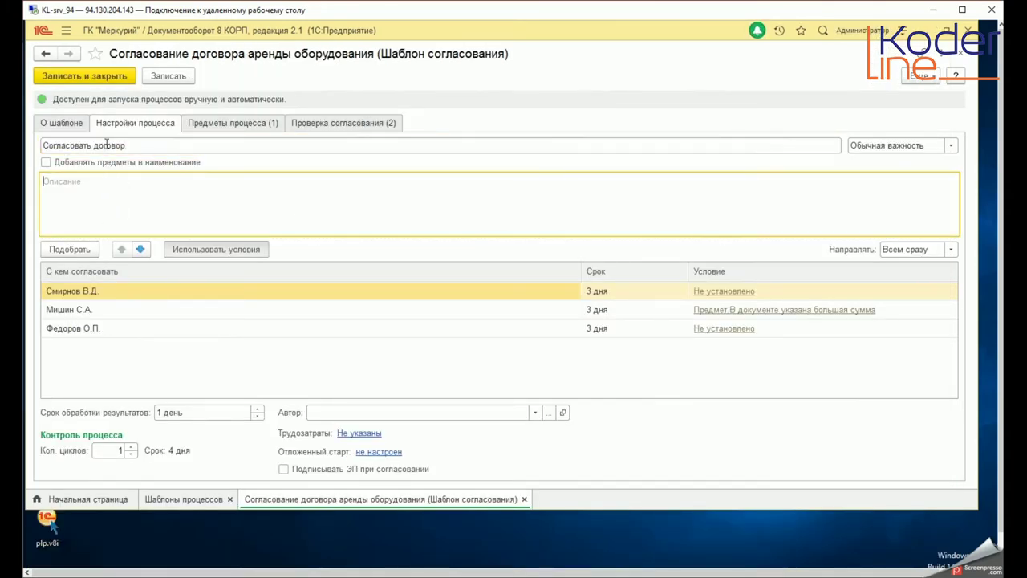
left_click(205, 202)
- Go through the three approvers in the «С кем согласовать» list one by one
left_click(74, 292)
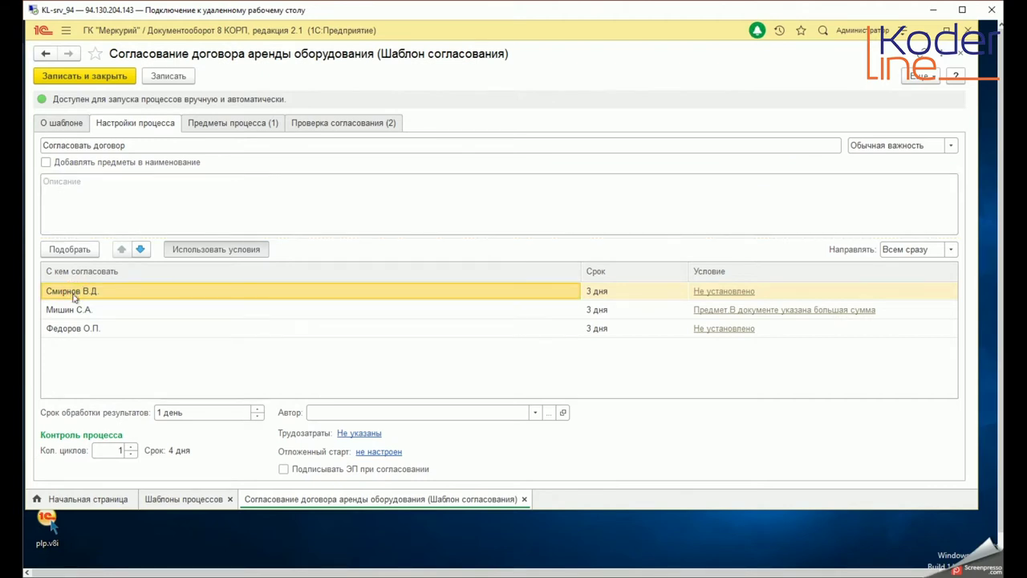
left_click(74, 309)
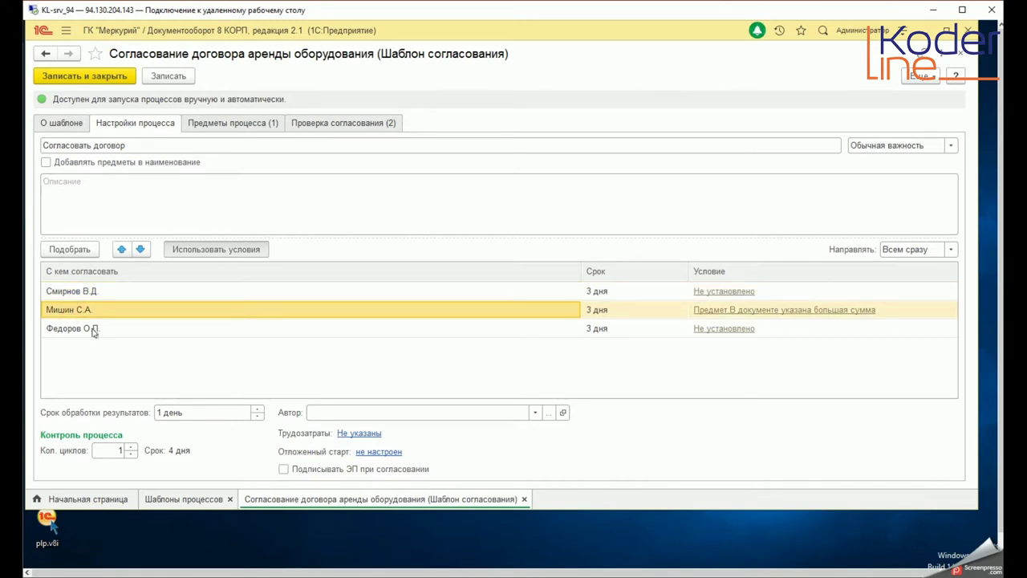
left_click(98, 330)
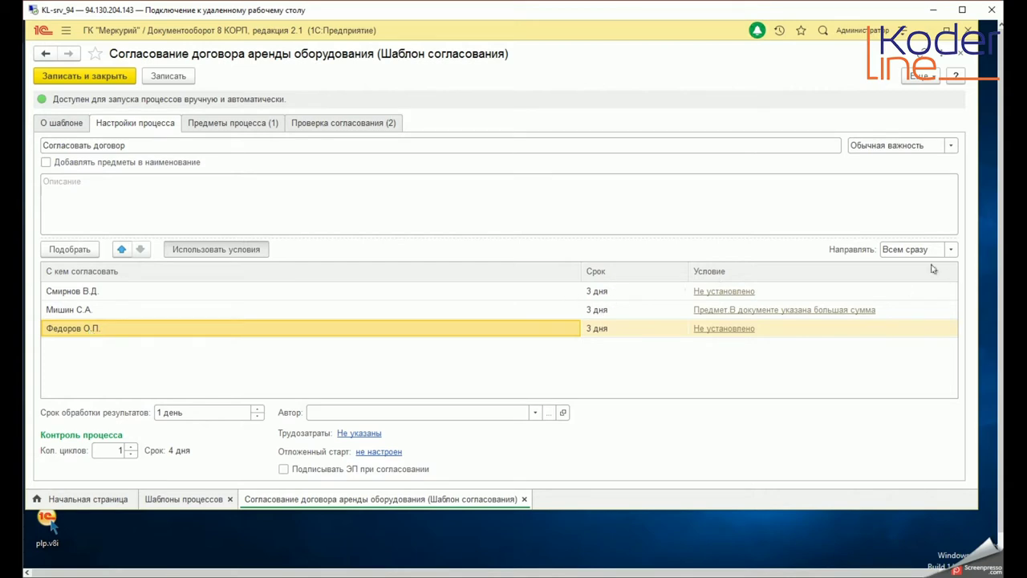
- Set the approval routing to «Смешанно» and the third approver's order to «После предыдущего»
left_click(951, 251)
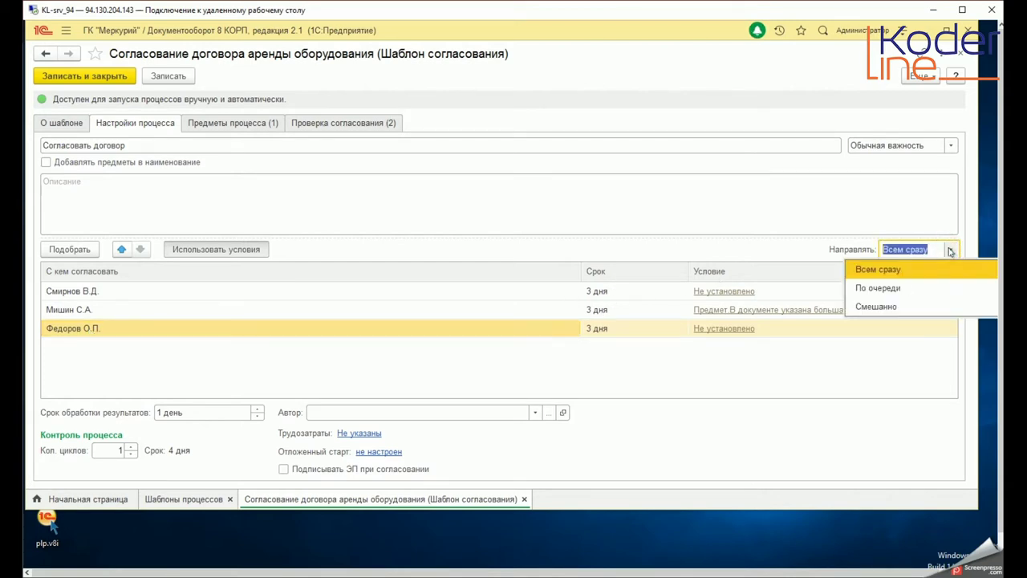
left_click(874, 307)
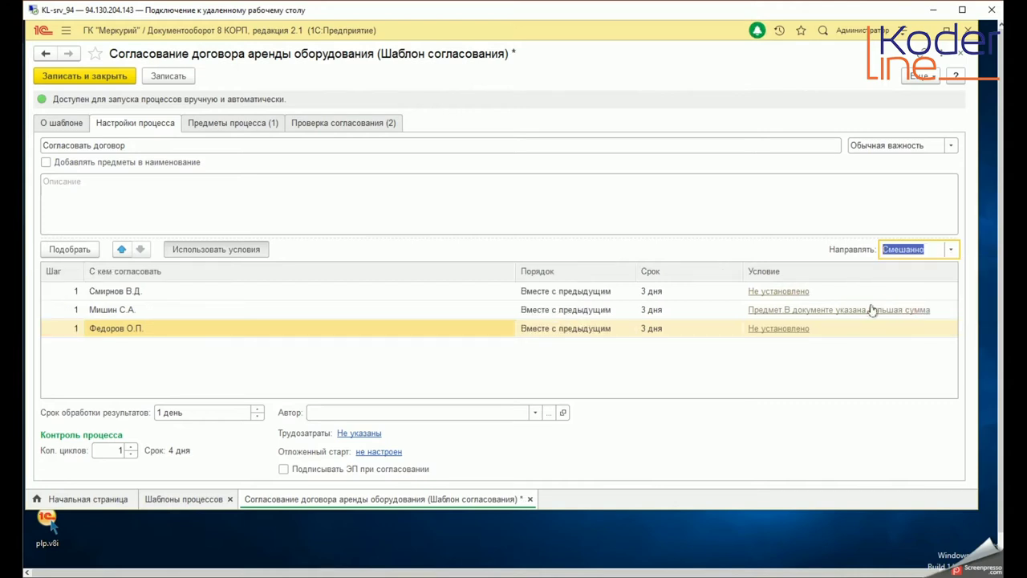
double_click(545, 331)
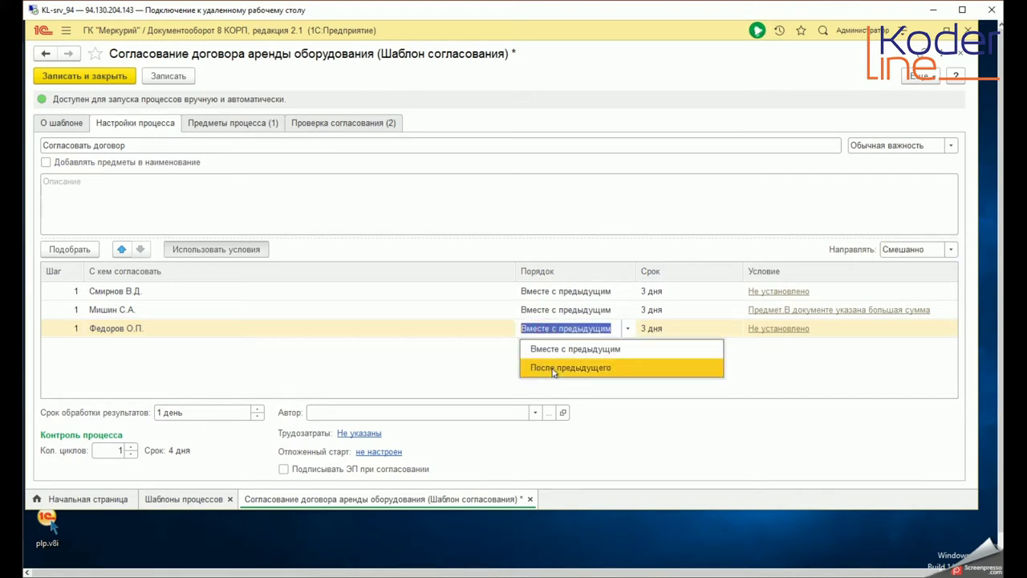
left_click(553, 369)
left_click(410, 362)
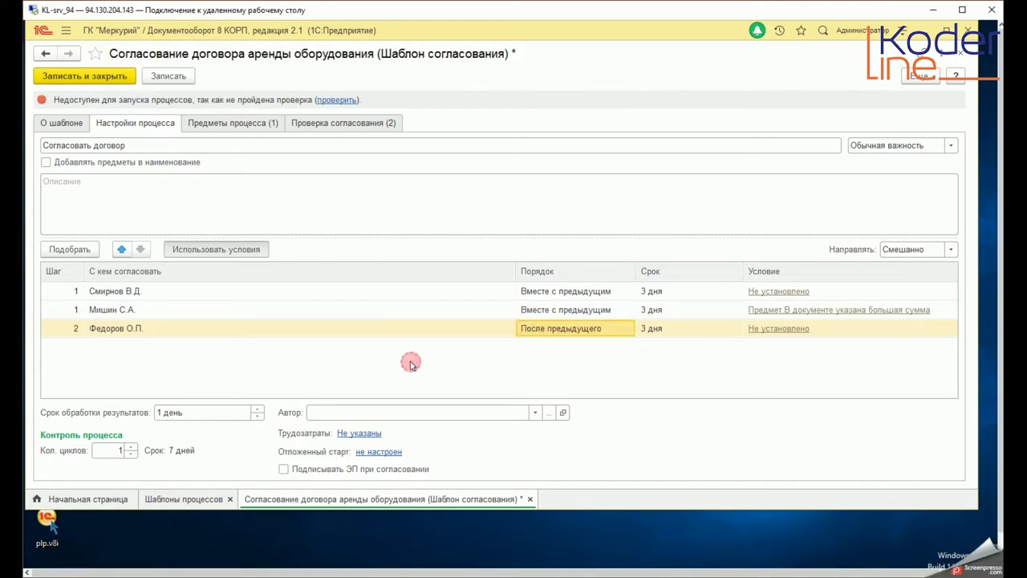
- Review the three approvers' rows under mixed routing and the «Порядок» values of the first two
left_click(138, 293)
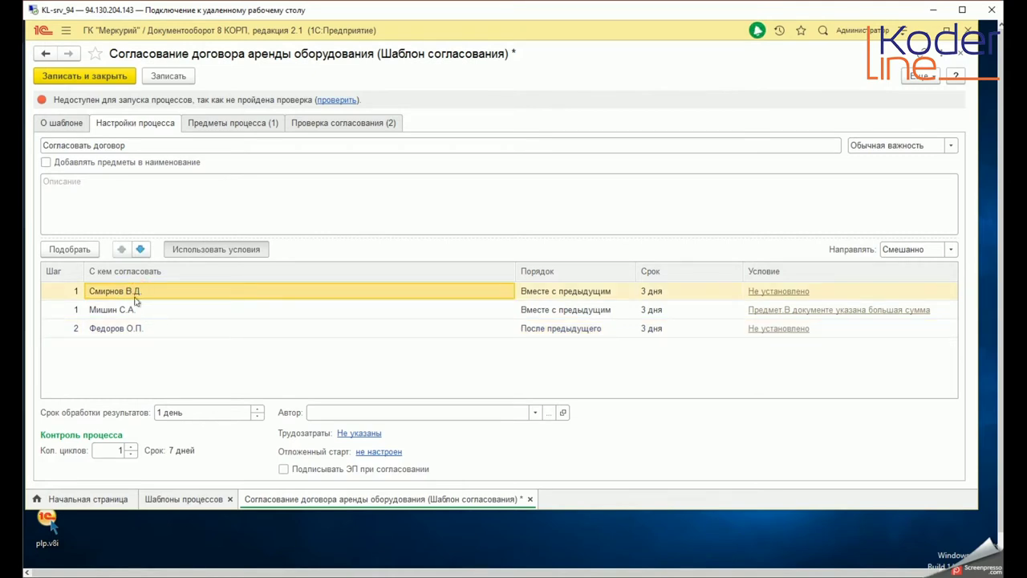
left_click(436, 315)
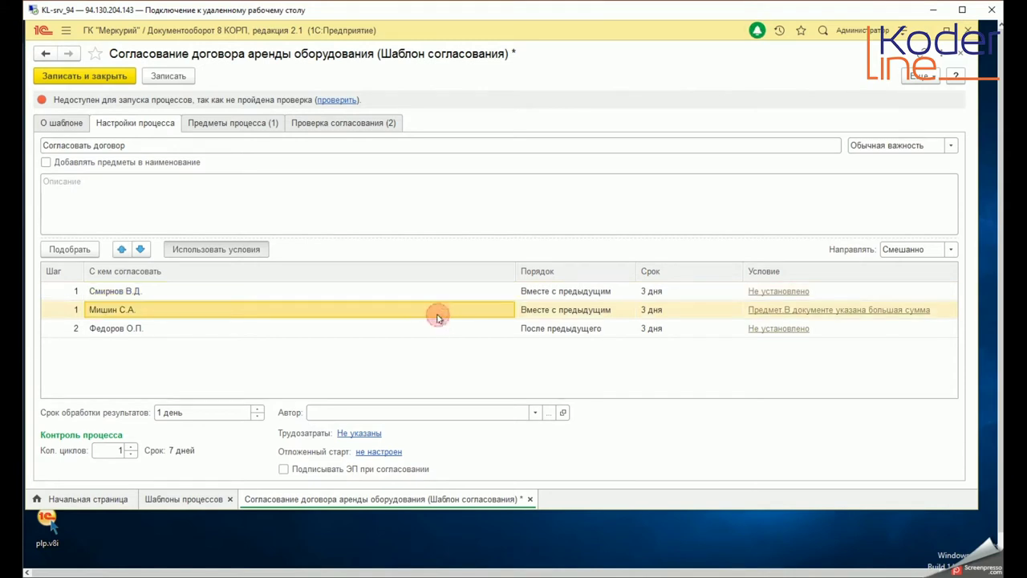
left_click(336, 329)
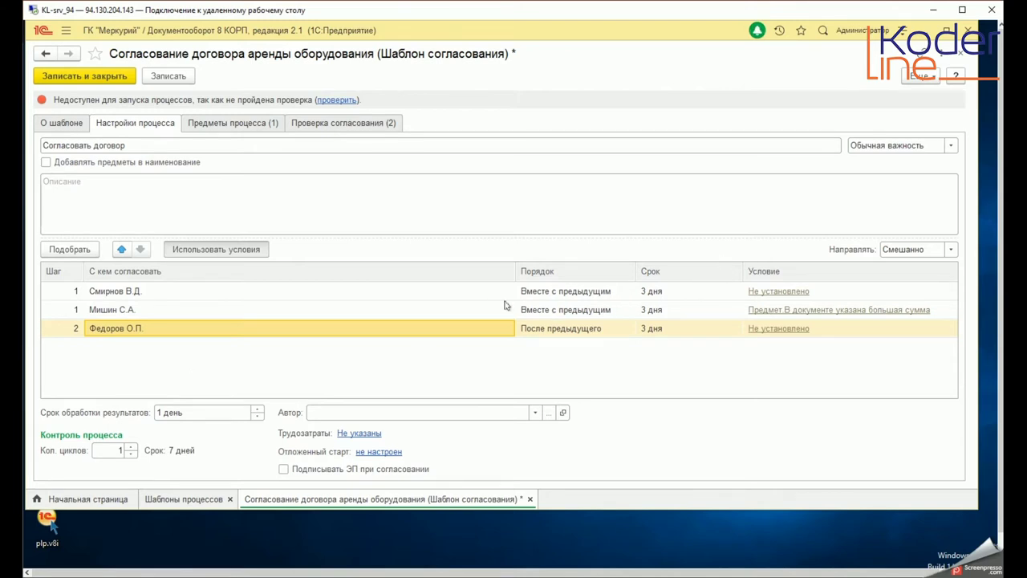
left_click(573, 297)
left_click(574, 311)
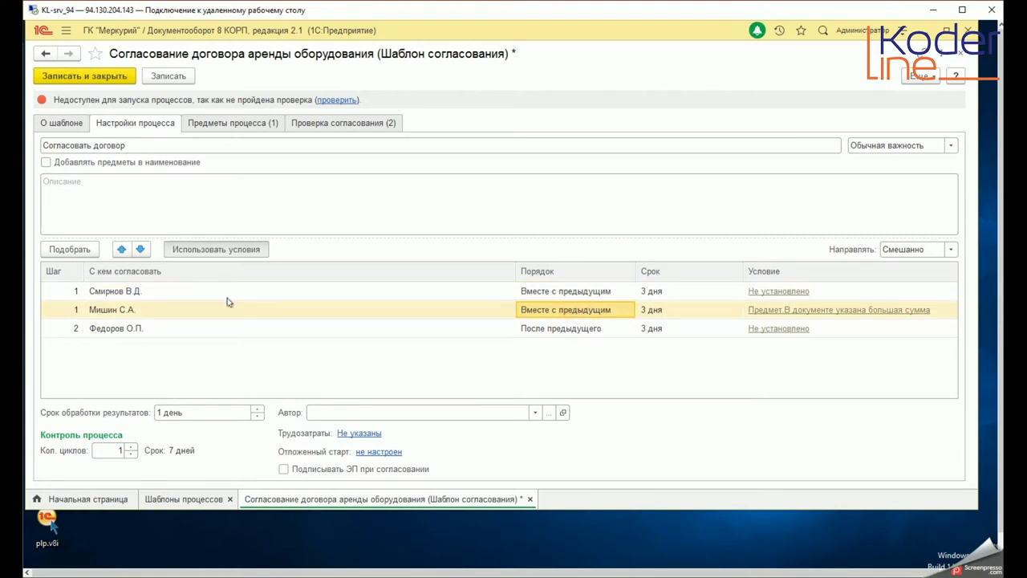
- Toggle «Использовать условия» off and back on, and compare the first two approvers' rows
left_click(208, 252)
left_click(208, 252)
left_click(126, 313)
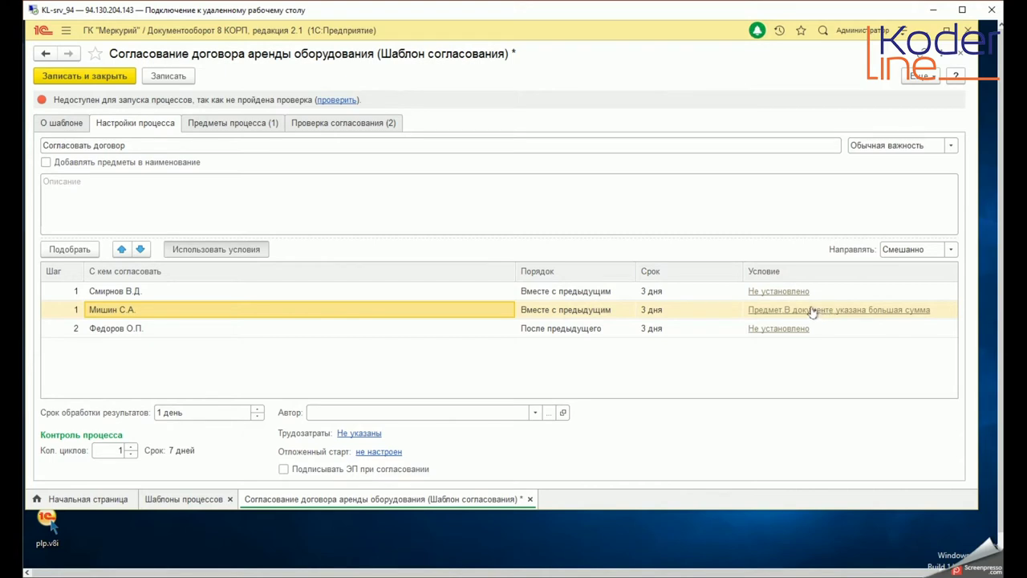
left_click(145, 295)
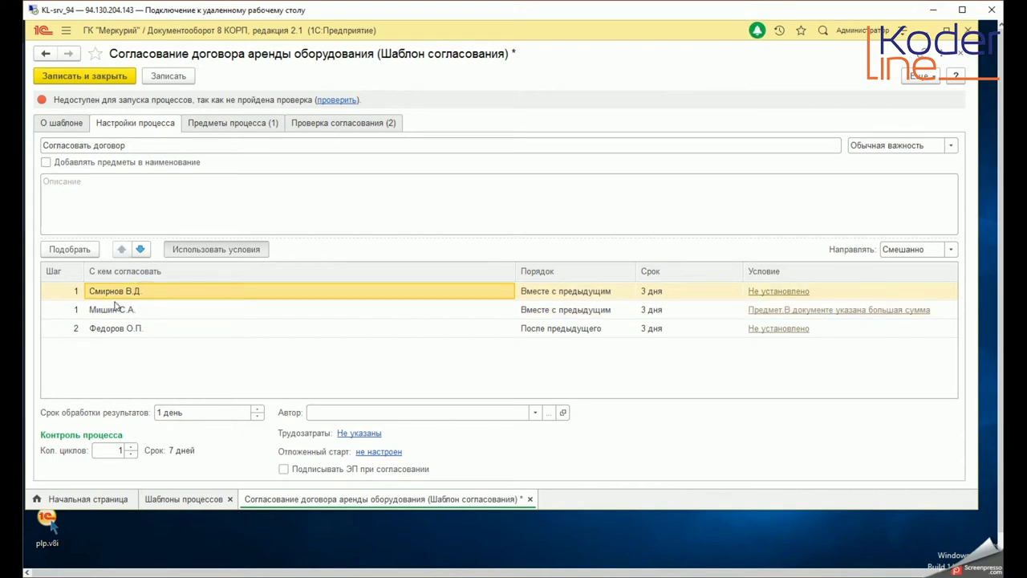
- Open the second approver's condition and its routing condition «В документе указана большая сумма», placing the window for viewing
left_click(774, 312)
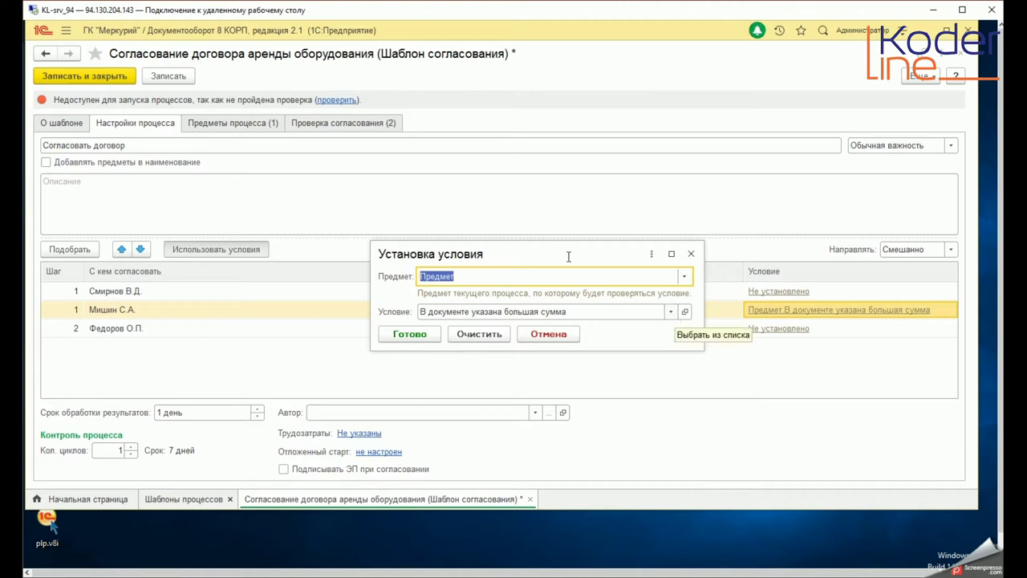
left_click_drag(548, 253, 539, 246)
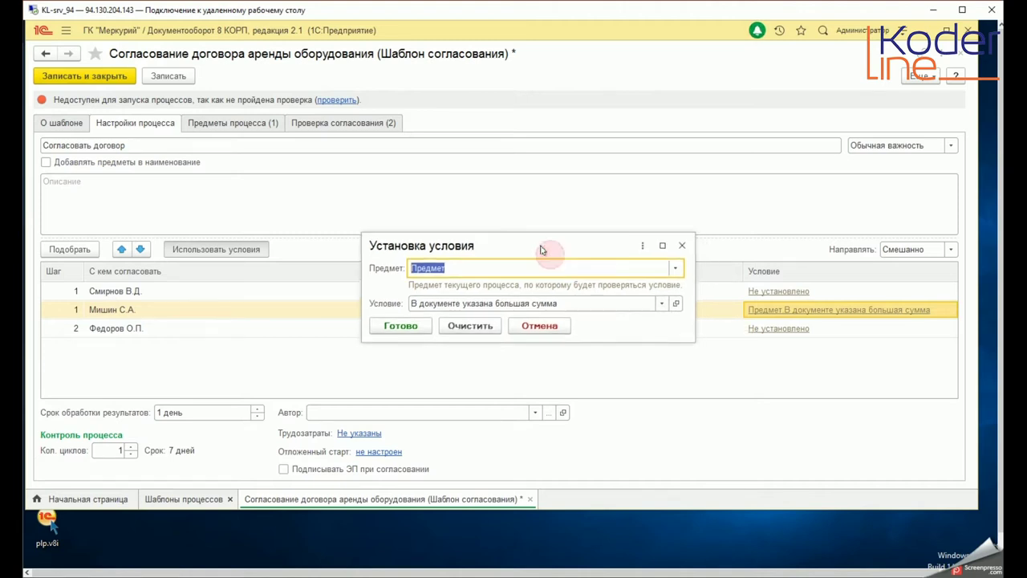
left_click(676, 304)
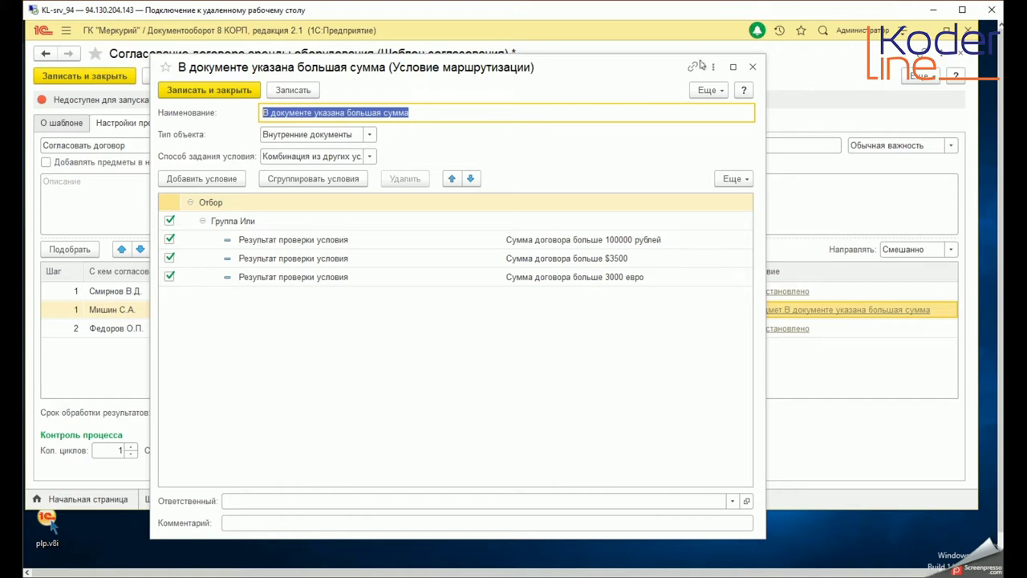
left_click_drag(629, 70, 618, 290)
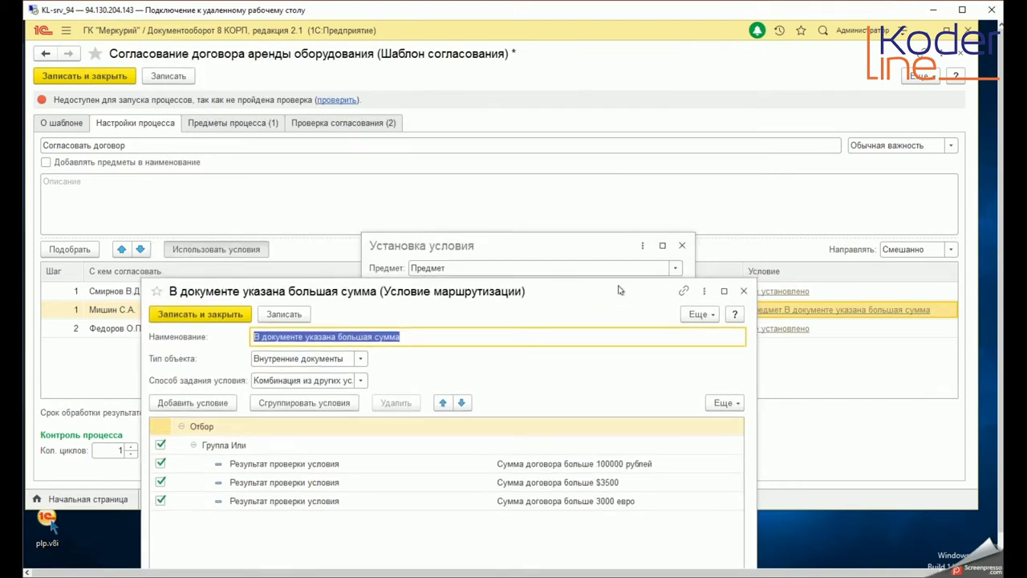
left_click_drag(619, 290, 645, 84)
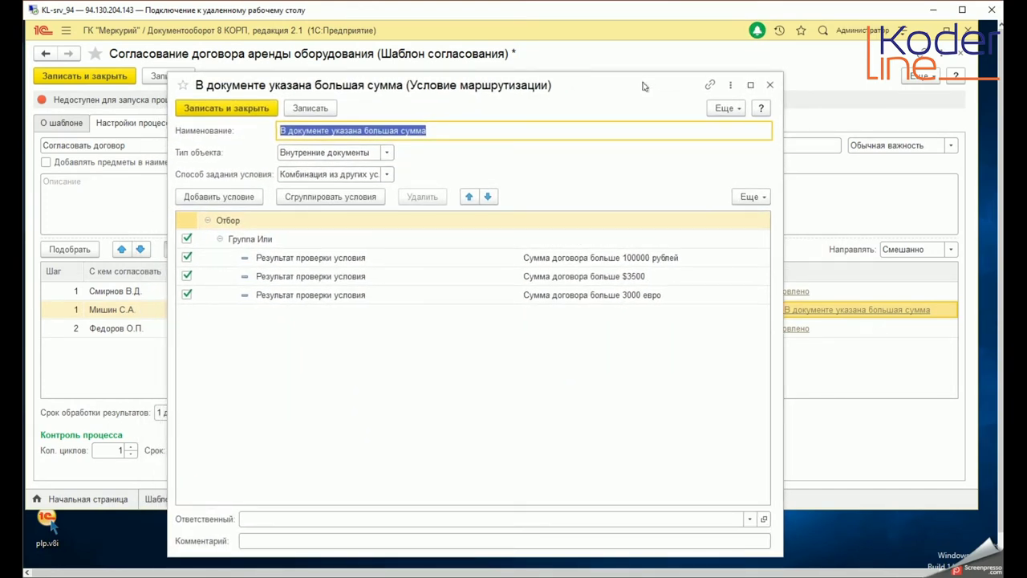
- Examine the rouble, dollar and euro contract-amount checks within «Группа Или» of the routing condition
left_click(586, 260)
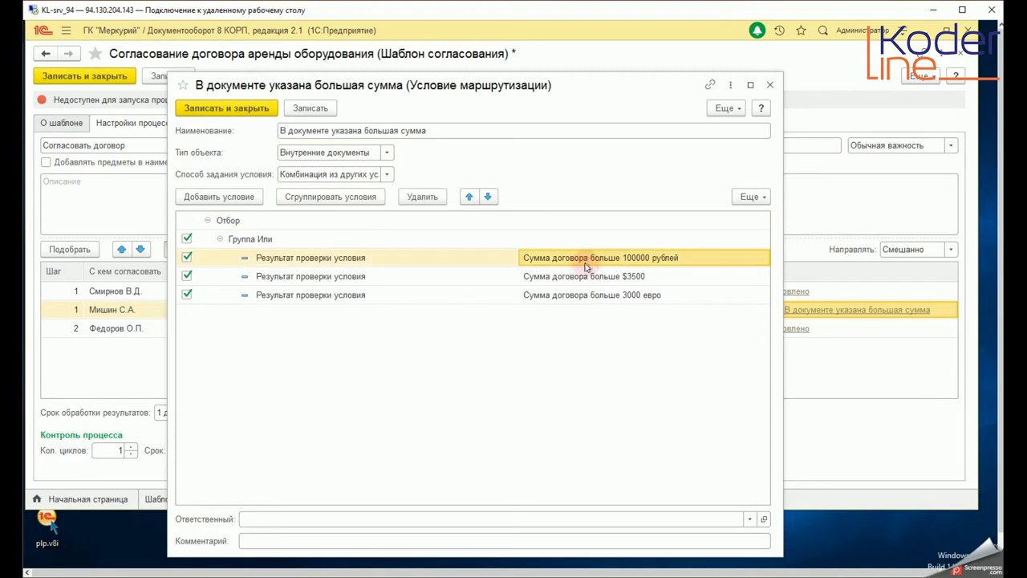
left_click(584, 277)
left_click(584, 294)
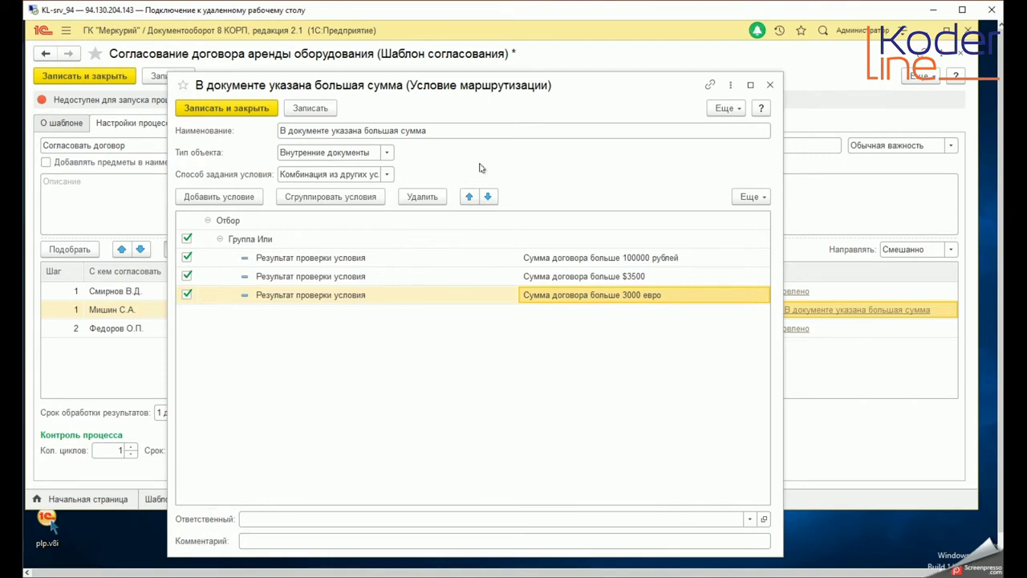
left_click(340, 258)
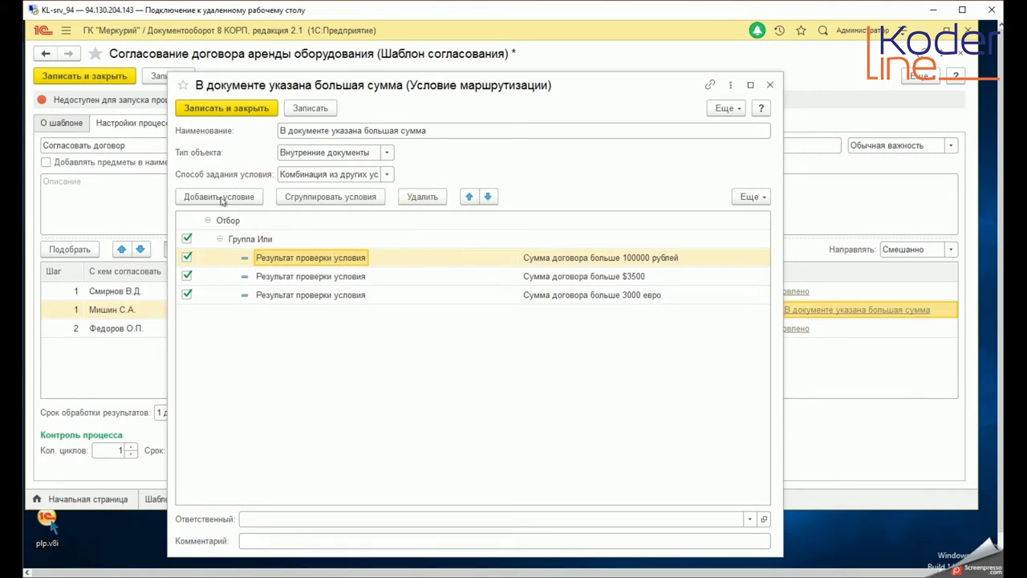
- Add a blank «Результат проверки условия» row to the routing condition and show all available conditions for its value
left_click(575, 256)
left_click(231, 202)
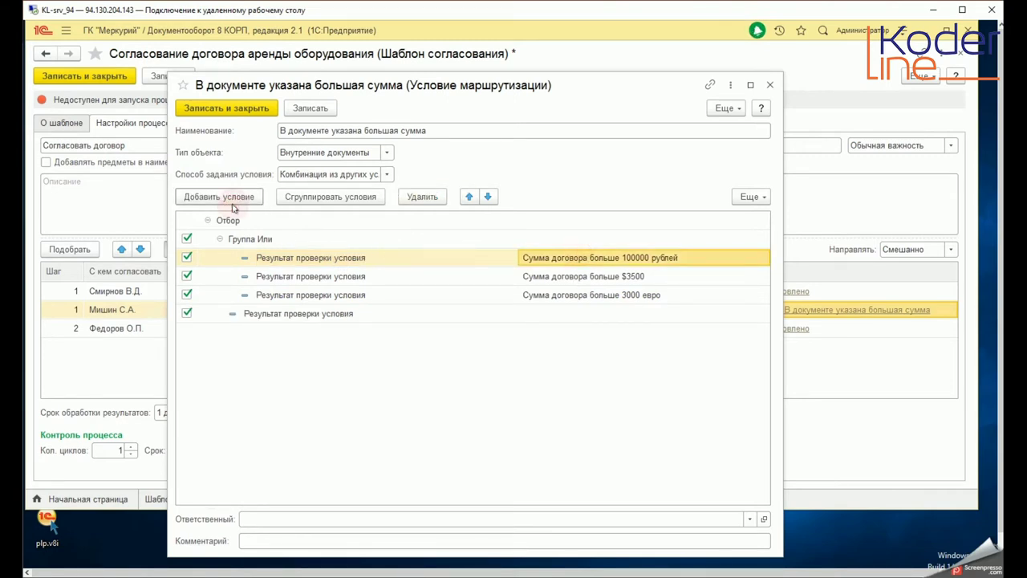
left_click(325, 314)
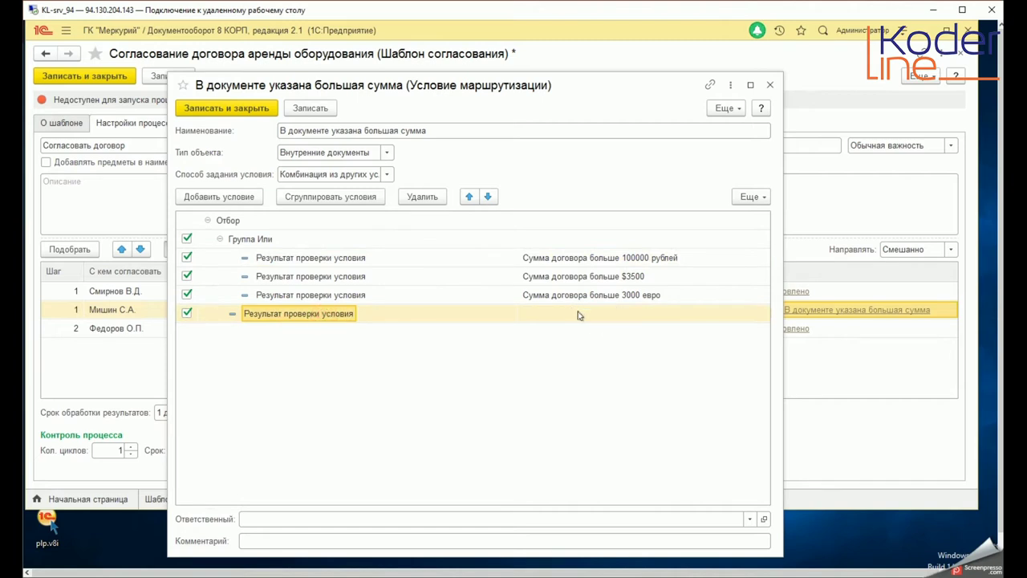
left_click(579, 315)
left_click(592, 313)
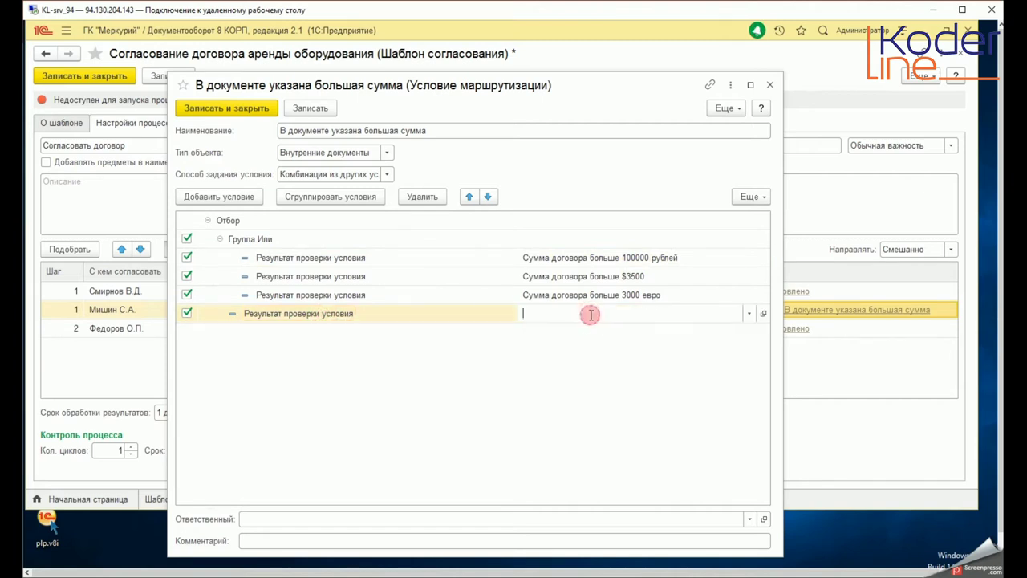
left_click(748, 314)
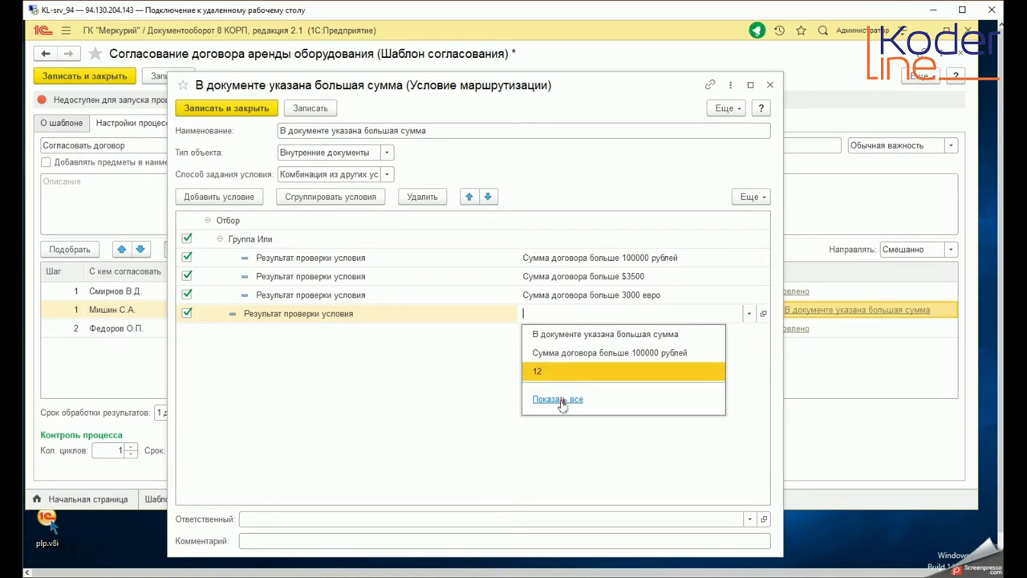
left_click(562, 400)
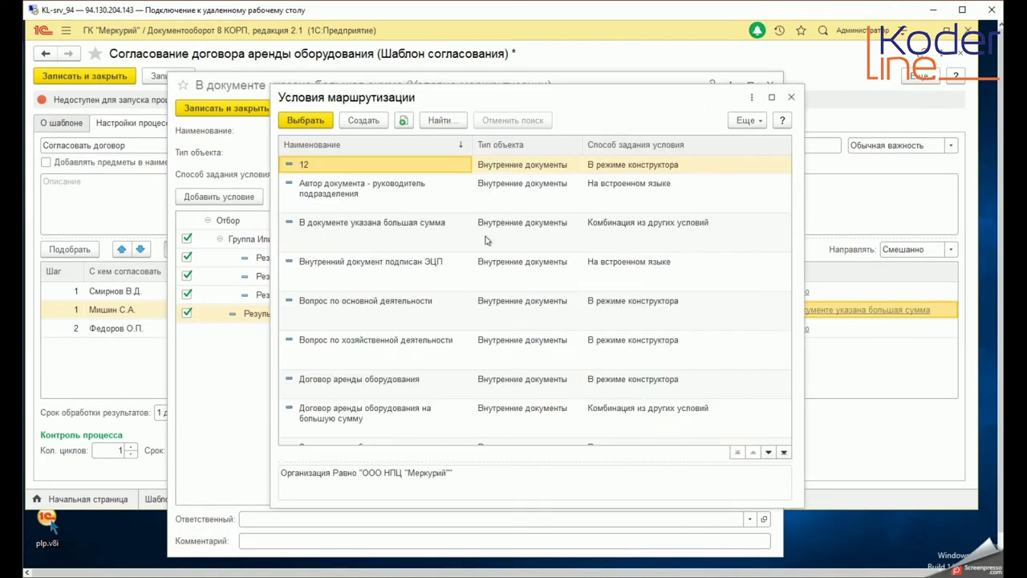
- Start a new routing condition named 12 for «Внутренние документы» using «В режиме конструктора», add a rule and browse its available fields
left_click(353, 123)
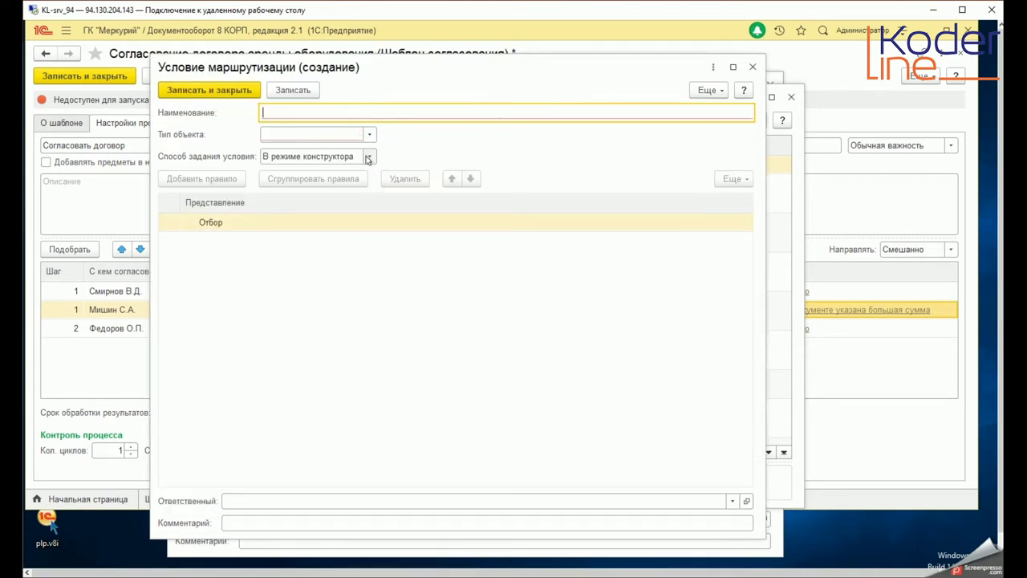
left_click(368, 157)
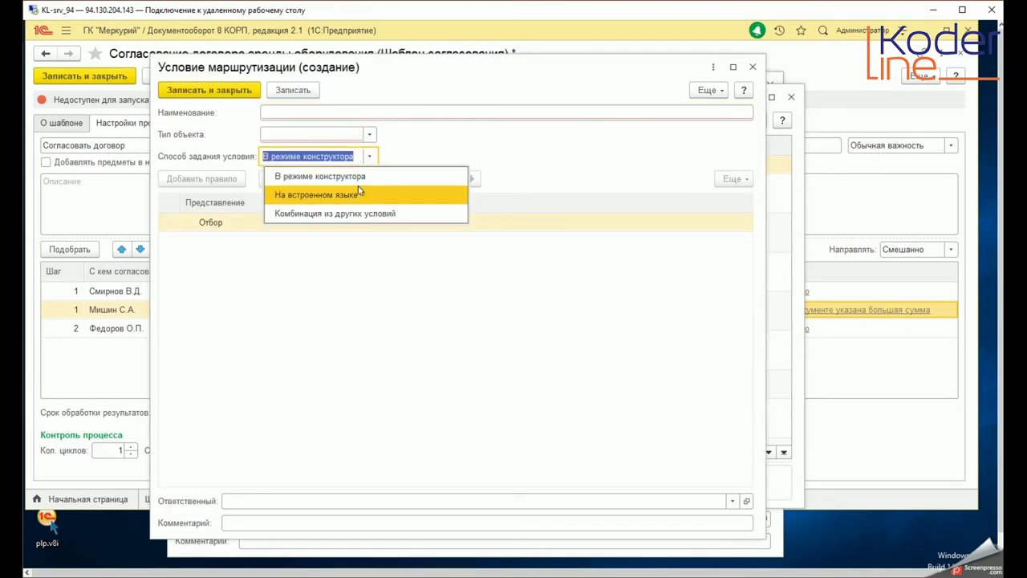
left_click(355, 175)
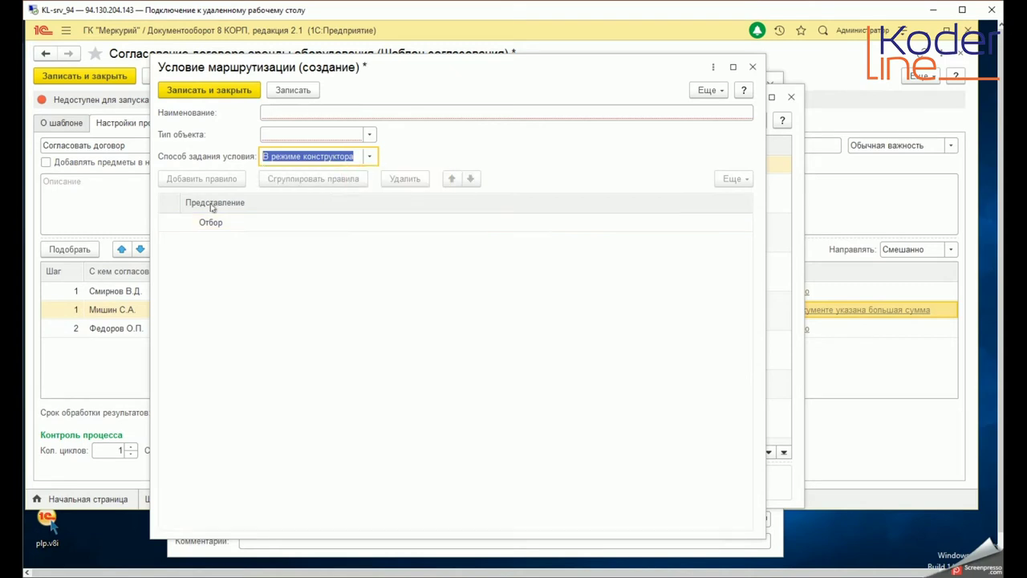
left_click(313, 113)
type("12")
left_click(369, 135)
left_click(366, 155)
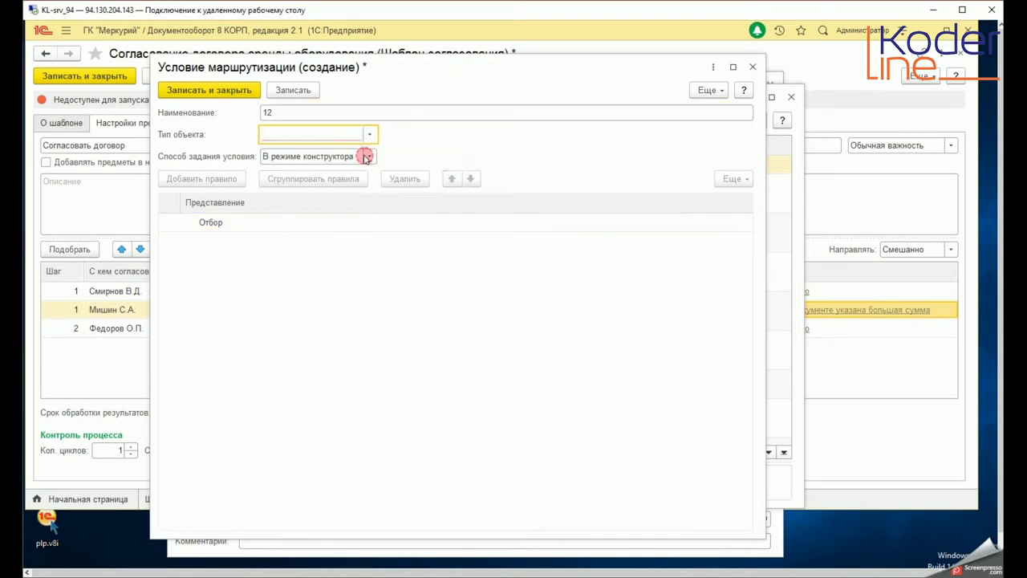
left_click(212, 182)
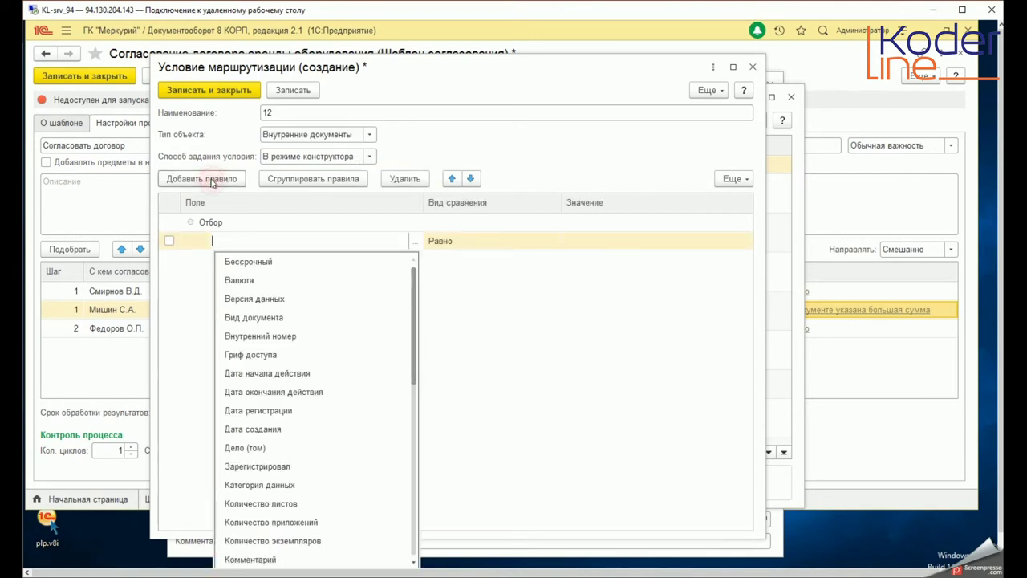
left_click_drag(412, 292, 430, 308)
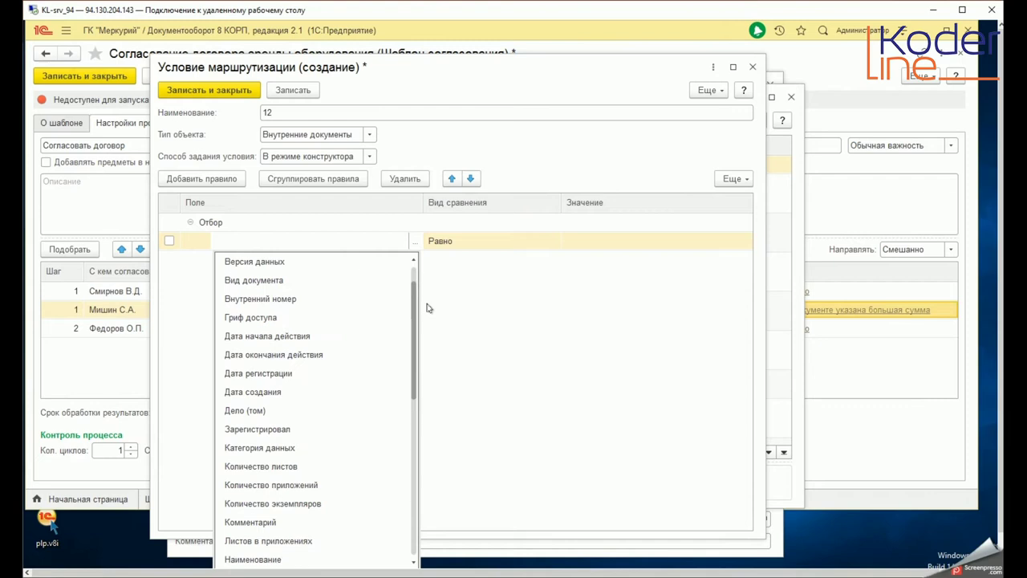
- Switch the new condition's definition method to «На встроенном языке» and view its expression field and document attributes
left_click(370, 157)
left_click(370, 157)
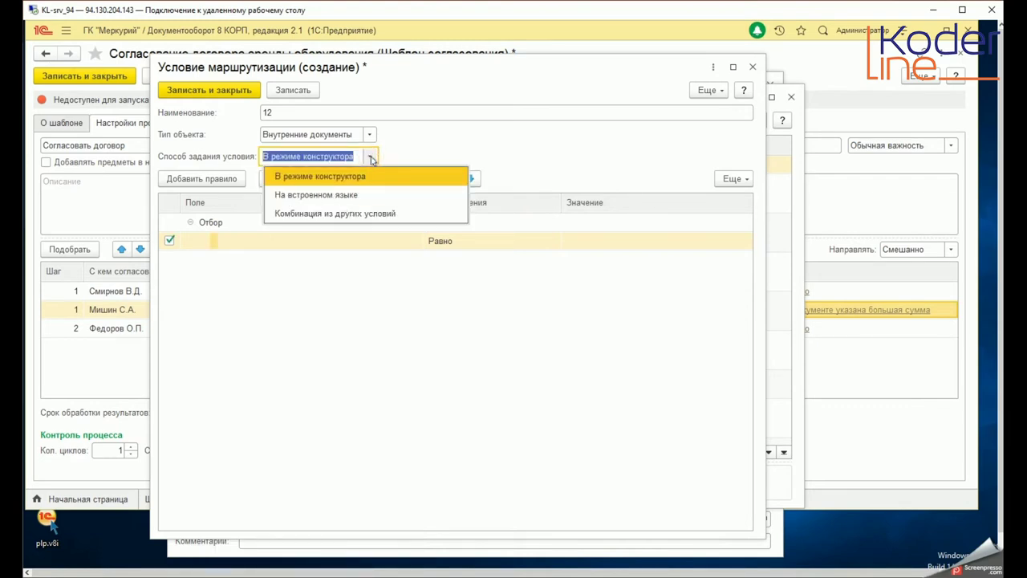
left_click(351, 195)
left_click(217, 208)
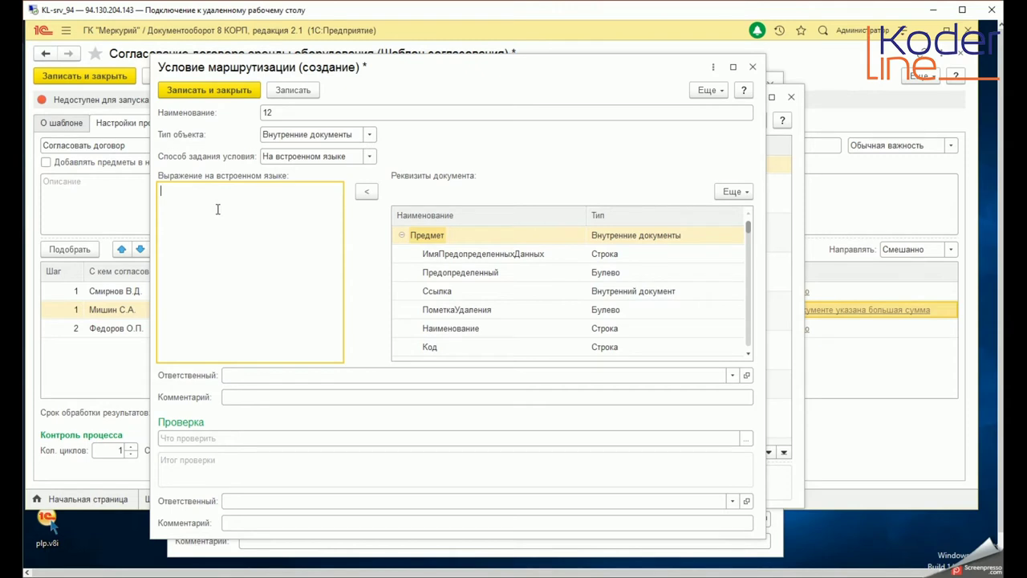
left_click(216, 208)
left_click_drag(205, 69, 198, 67)
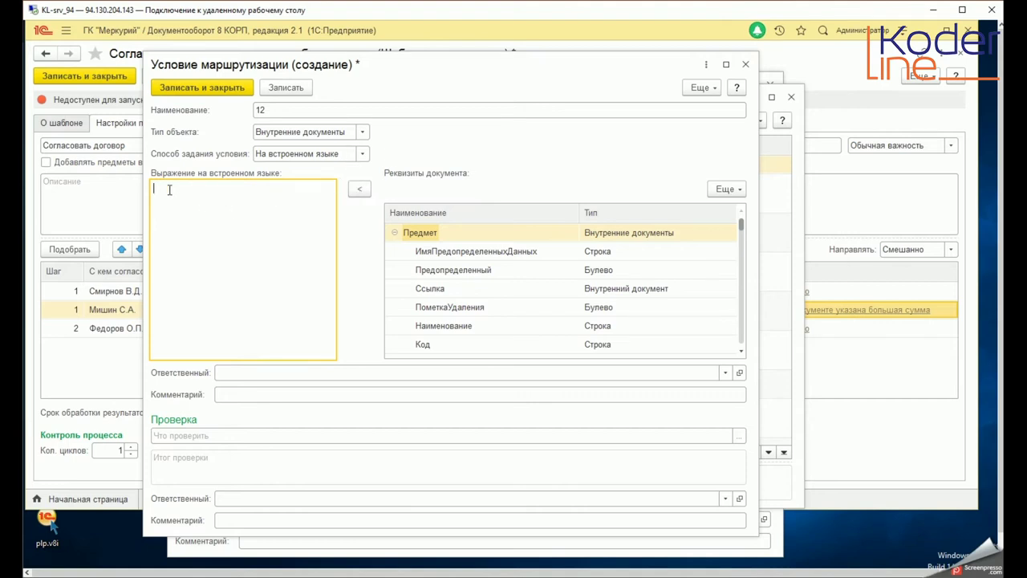
- Switch the new condition back to «В режиме конструктора», select its blank rule, and close the form without saving
left_click(364, 154)
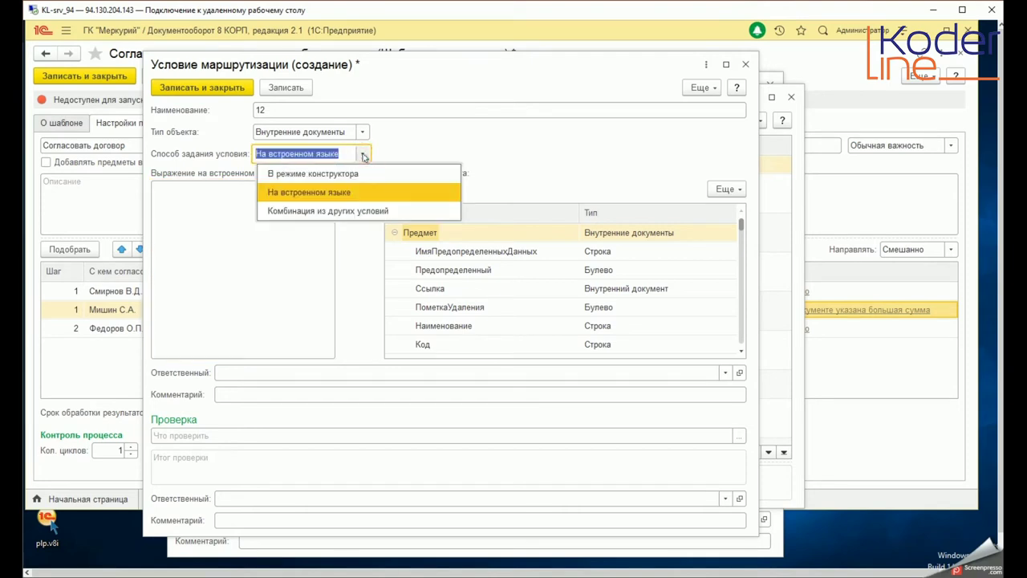
left_click(345, 173)
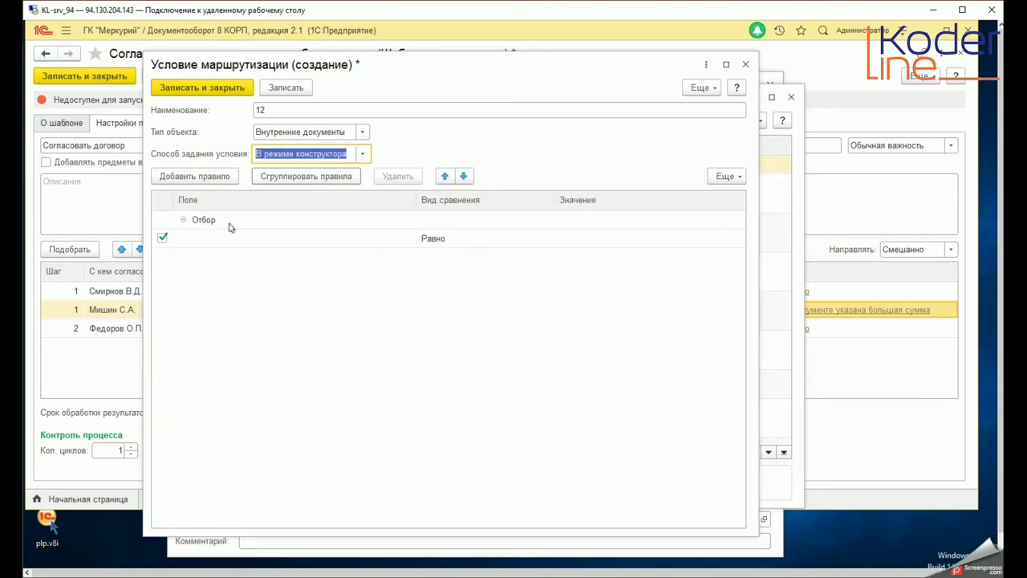
left_click(252, 238)
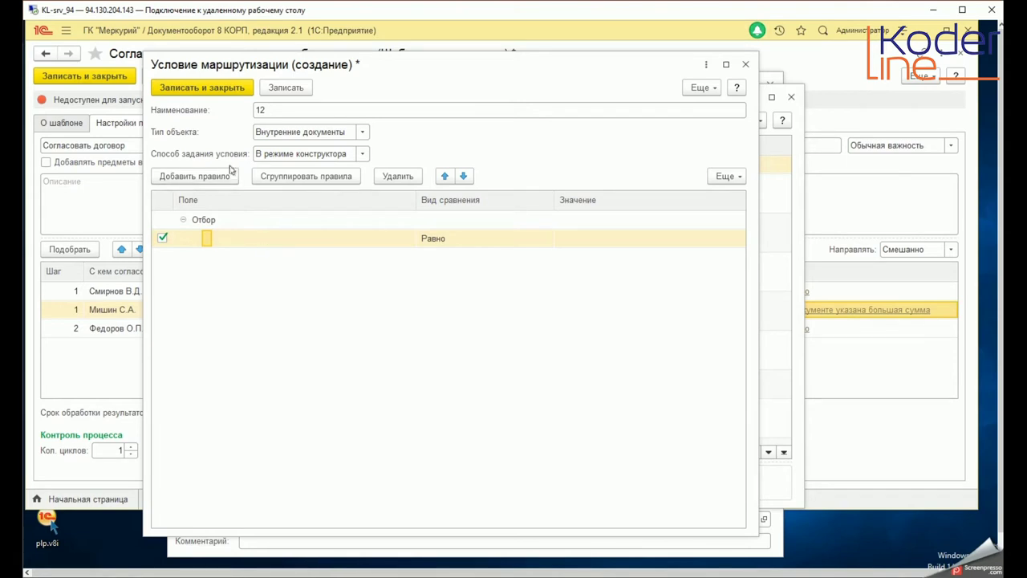
left_click(745, 65)
left_click(491, 325)
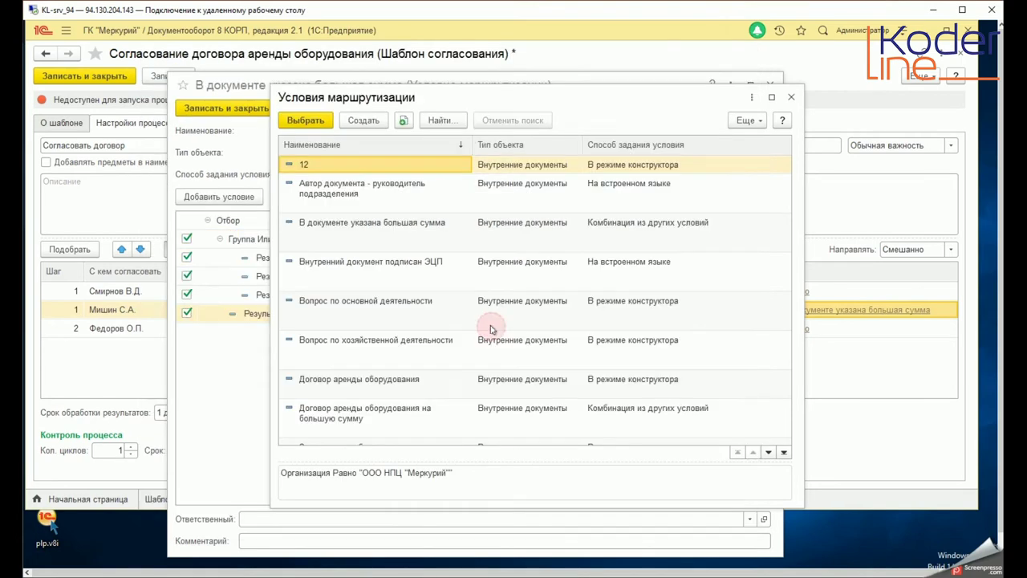
- Look through the existing routing conditions, including «Вопрос по основной деятельности» and «Договор аренды оборудования», with their definition methods
left_click(394, 309)
scroll(394, 310, "down", 3)
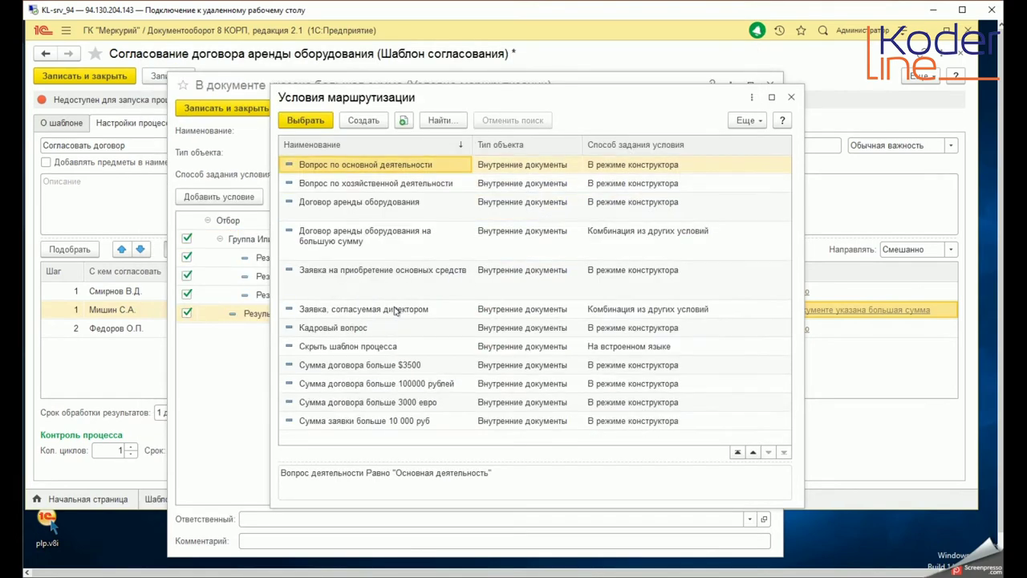
scroll(394, 310, "up", 3)
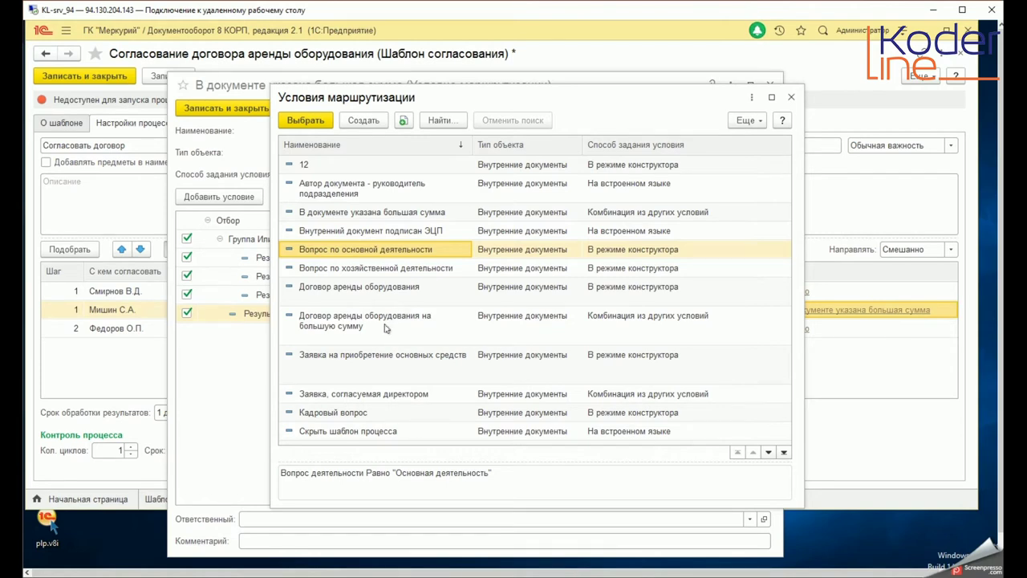
left_click(380, 295)
scroll(380, 331, "down", 3)
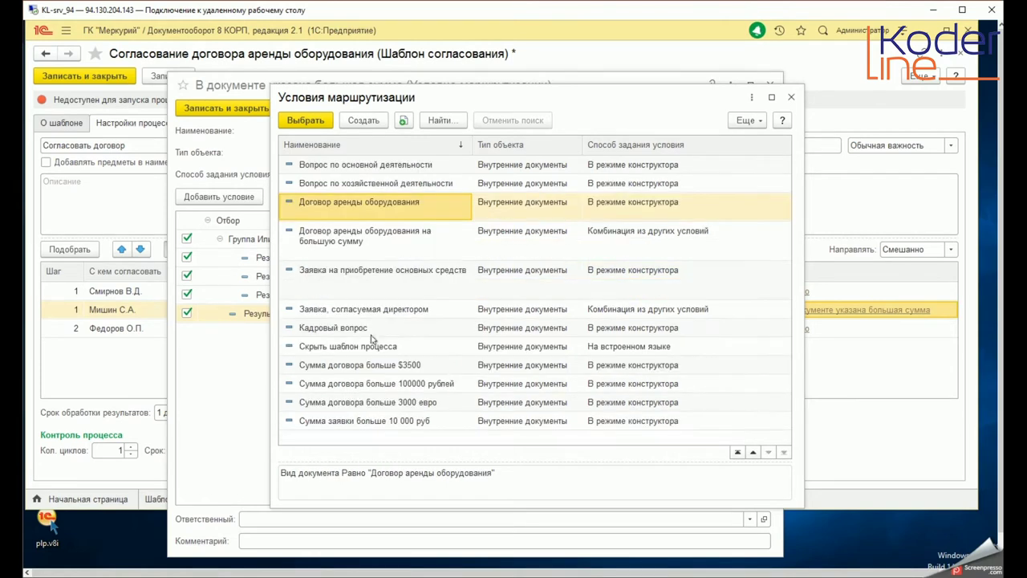
- Close the conditions list and the routing condition without saving, and cancel «Установка условия»
left_click(789, 97)
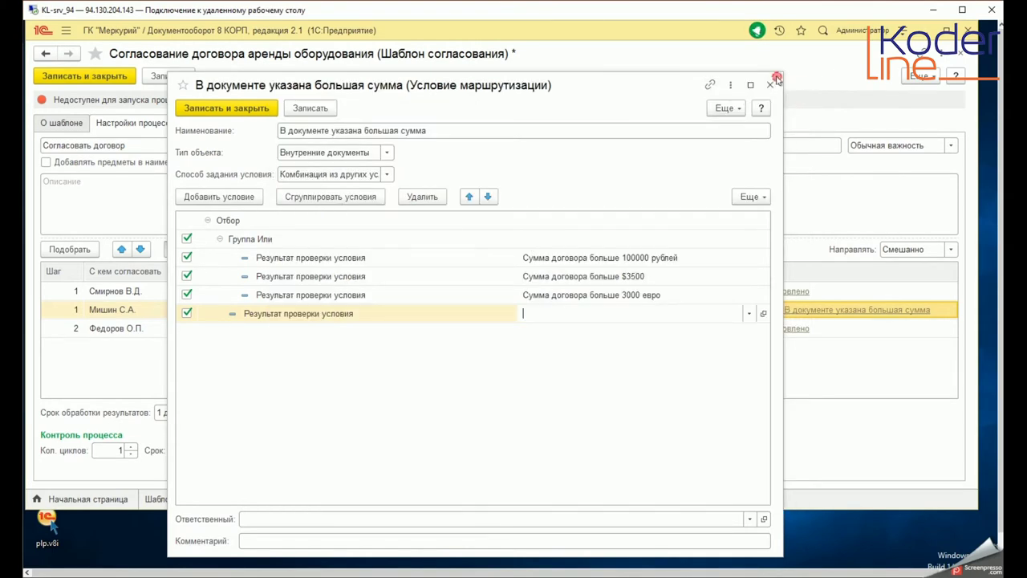
left_click(770, 84)
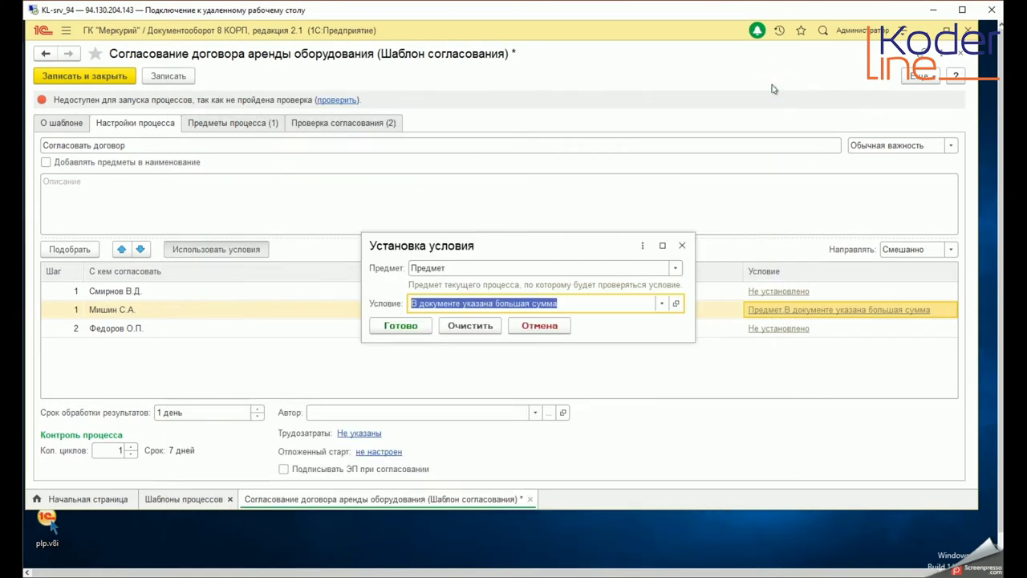
left_click(556, 327)
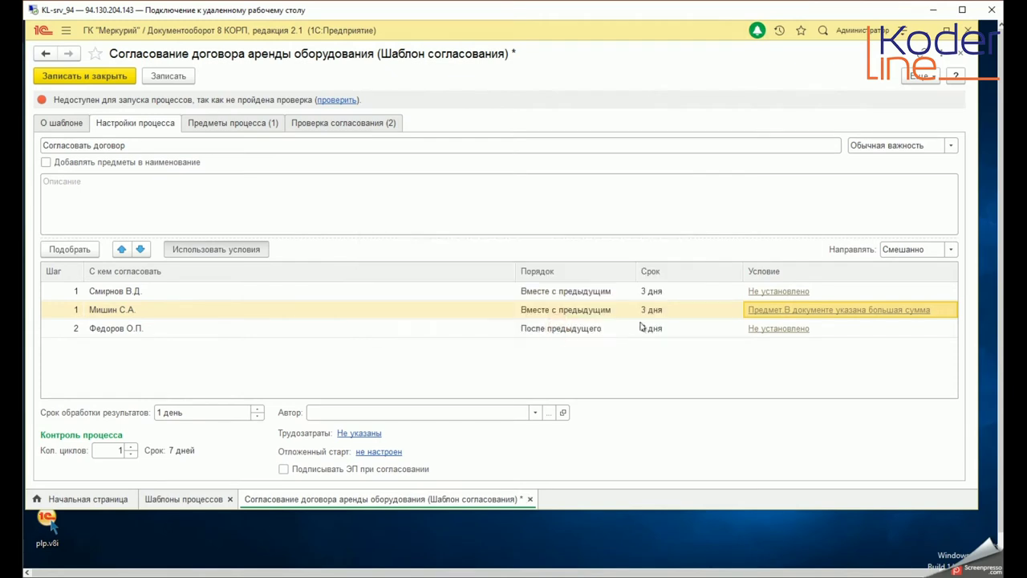
- Review the three approvers' rows, comparing their steps and «Порядок» values and the second approver's large-amount condition
left_click(530, 313)
left_click(560, 293)
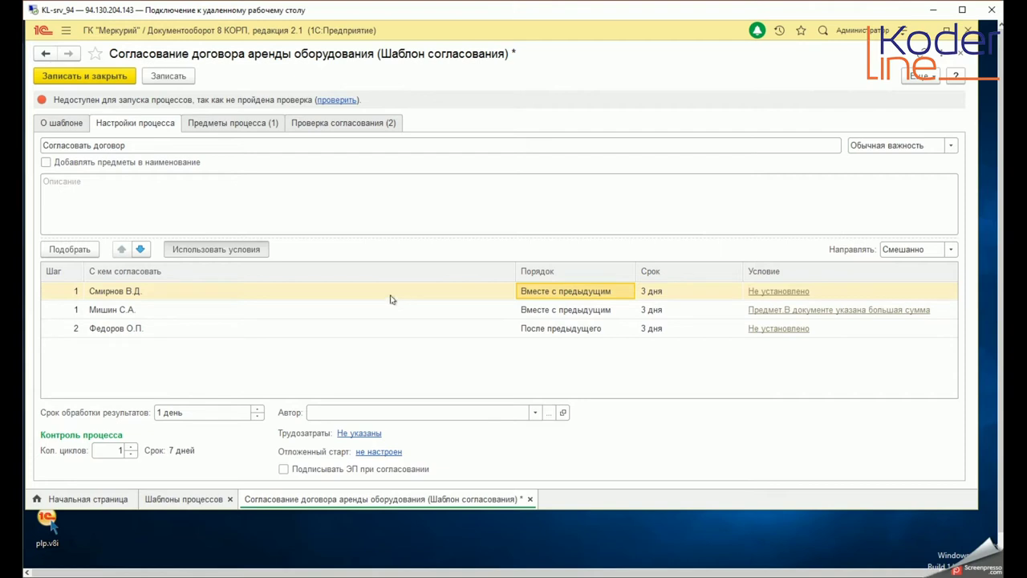
left_click(120, 291)
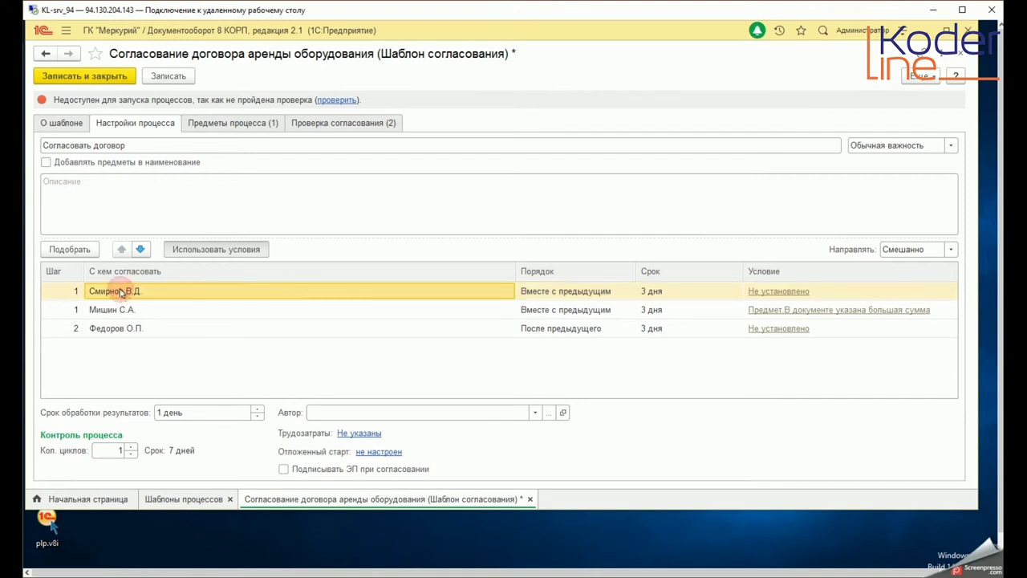
left_click(553, 313)
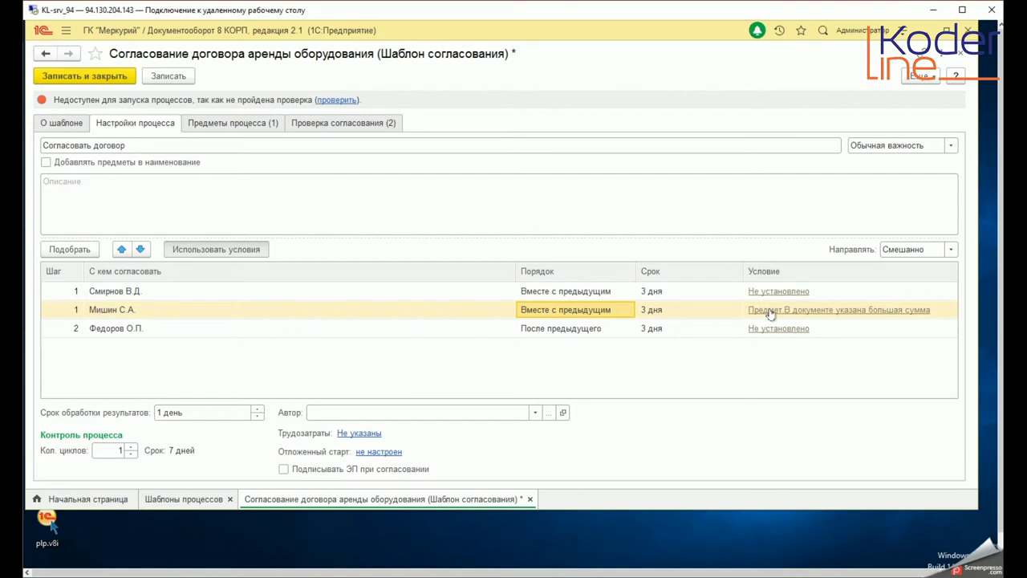
left_click(346, 313)
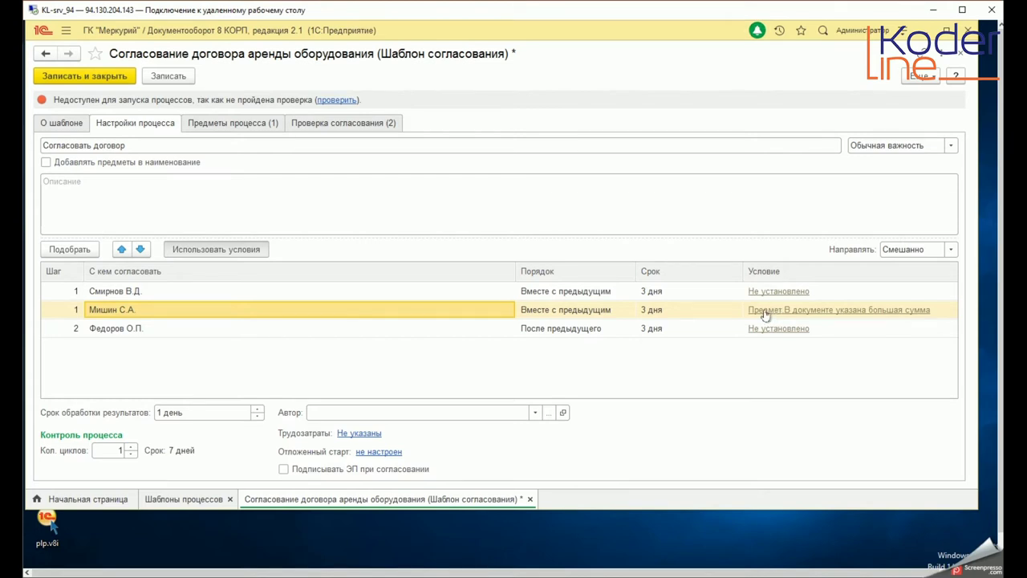
left_click(249, 310)
left_click(118, 294)
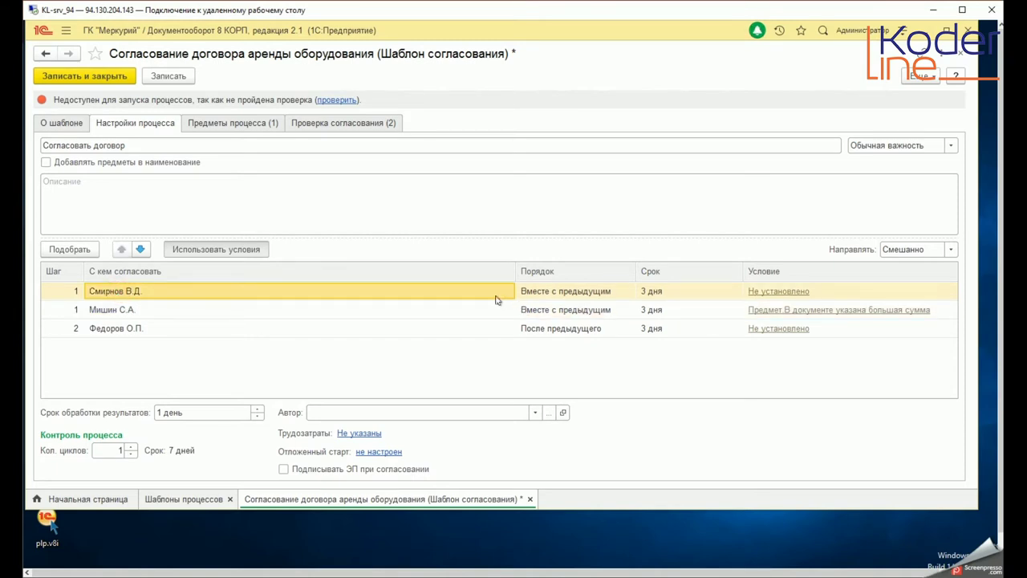
left_click(110, 331)
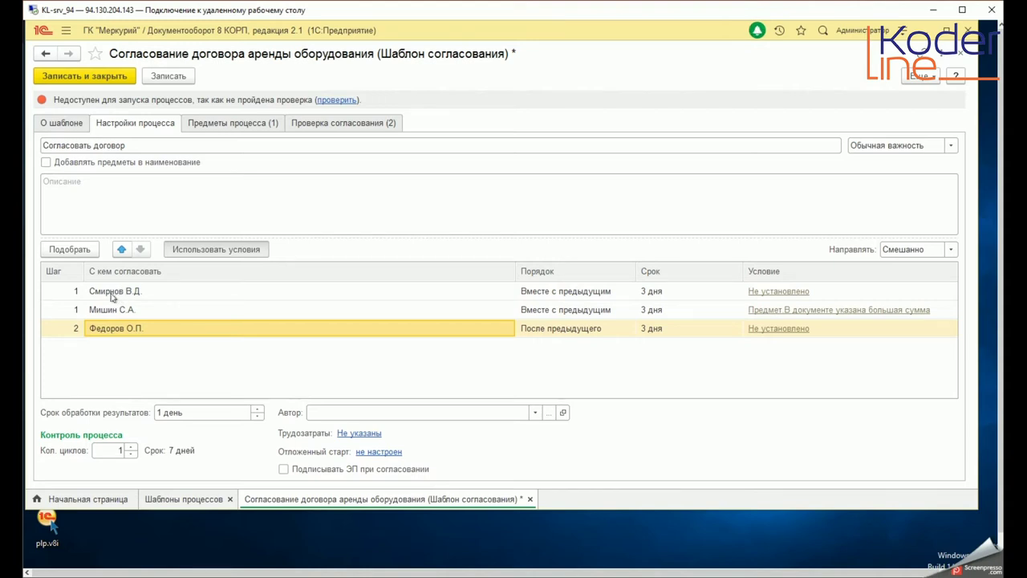
left_click(116, 293)
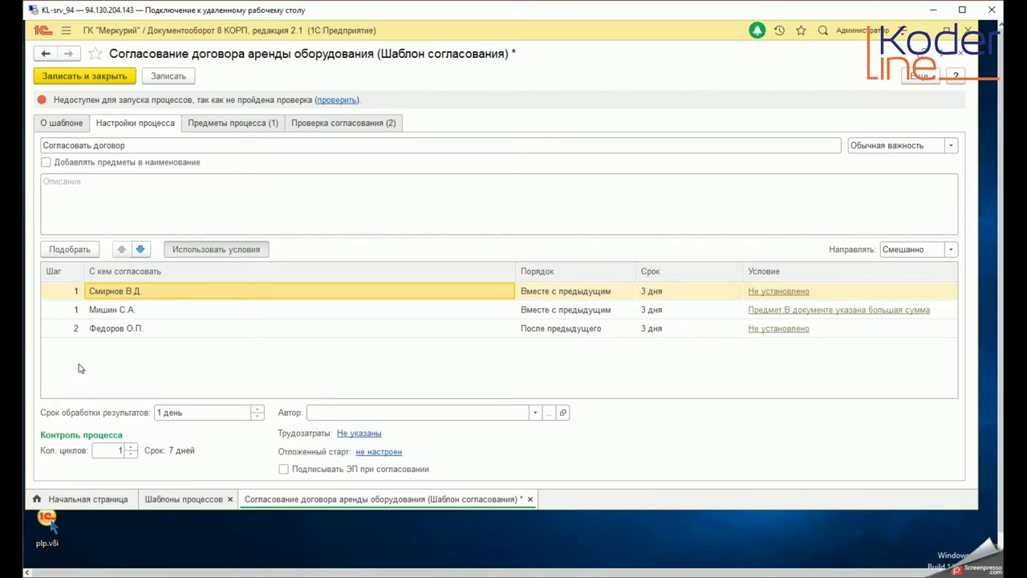
- Review the template's process subject and its visibility at the stages «Согласовать» and «Ознакомиться с результатом согласования»
left_click(244, 122)
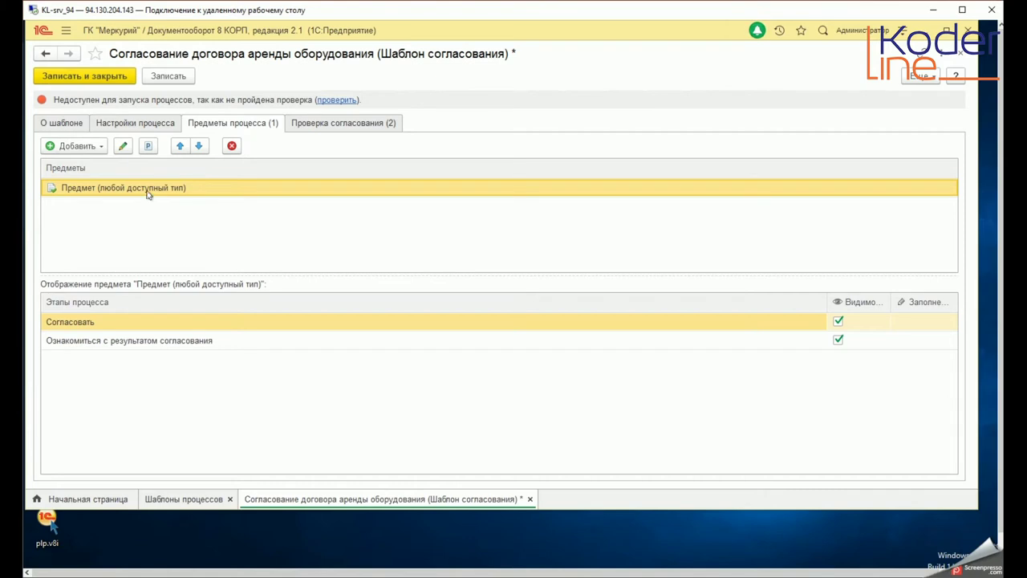
left_click(183, 326)
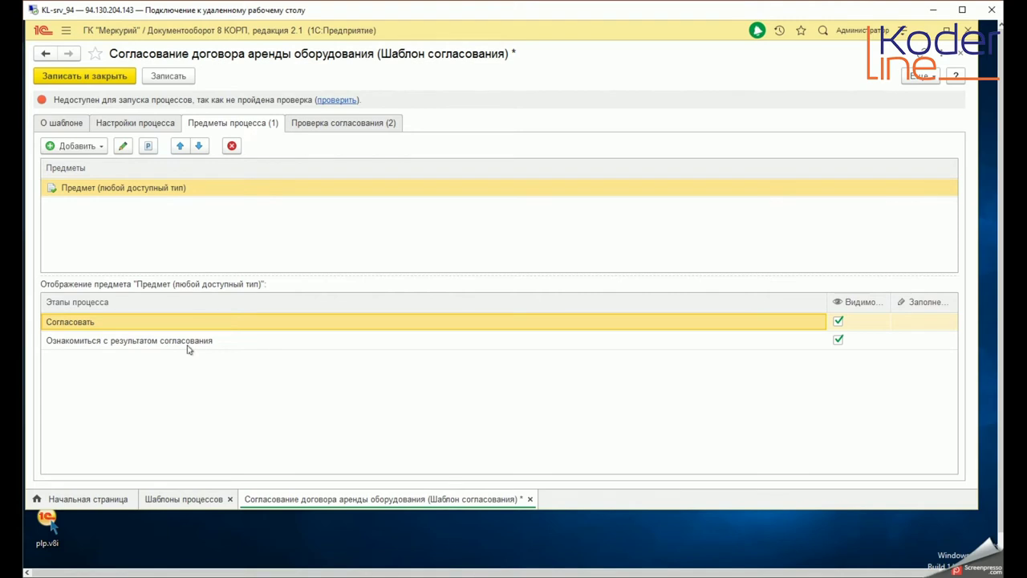
left_click(183, 343)
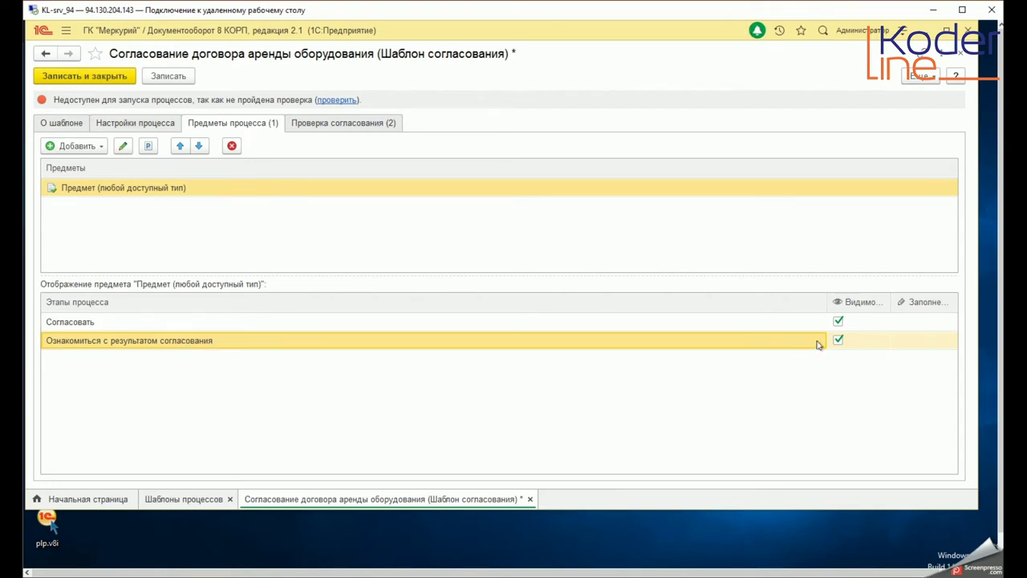
- Review the approval checks for the lease contract's amount and scan copy, with their messages, alongside the template's process settings
left_click(319, 125)
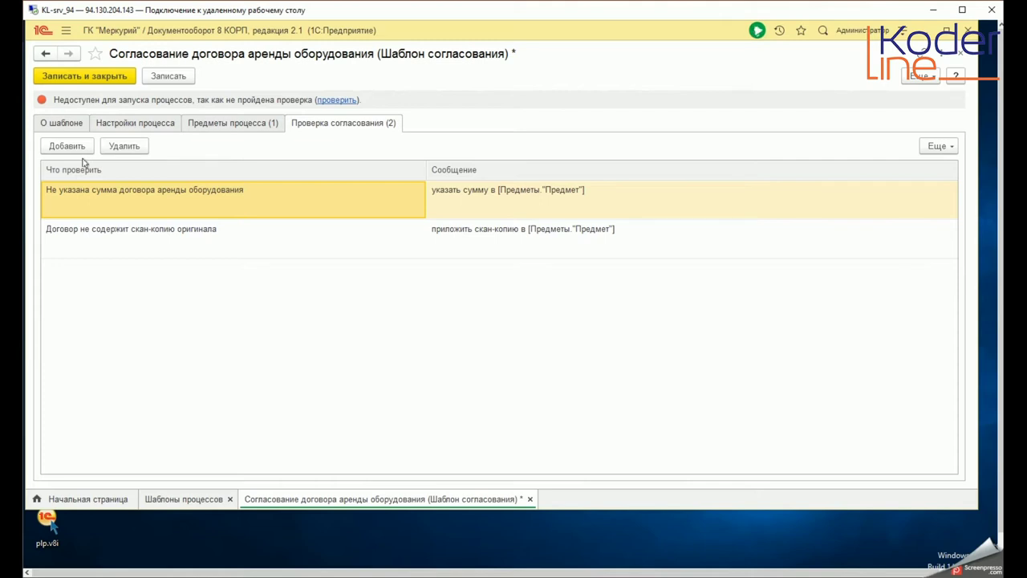
left_click(132, 126)
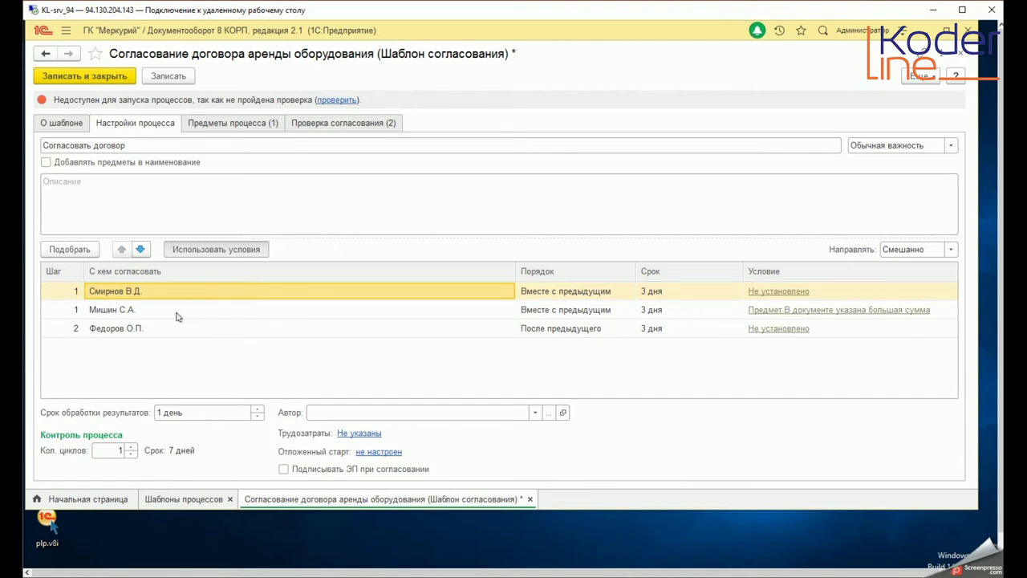
left_click(320, 124)
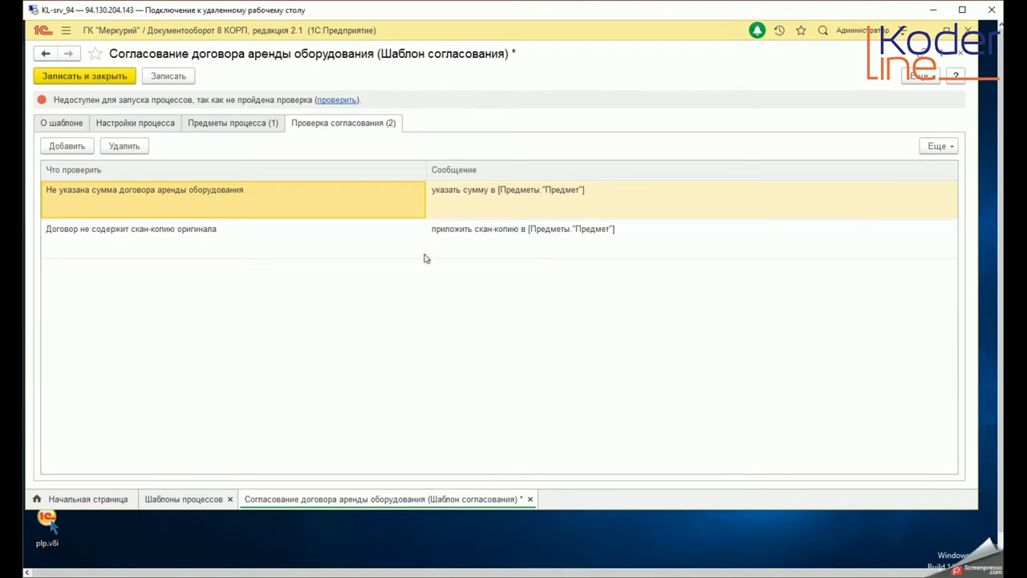
left_click(475, 210)
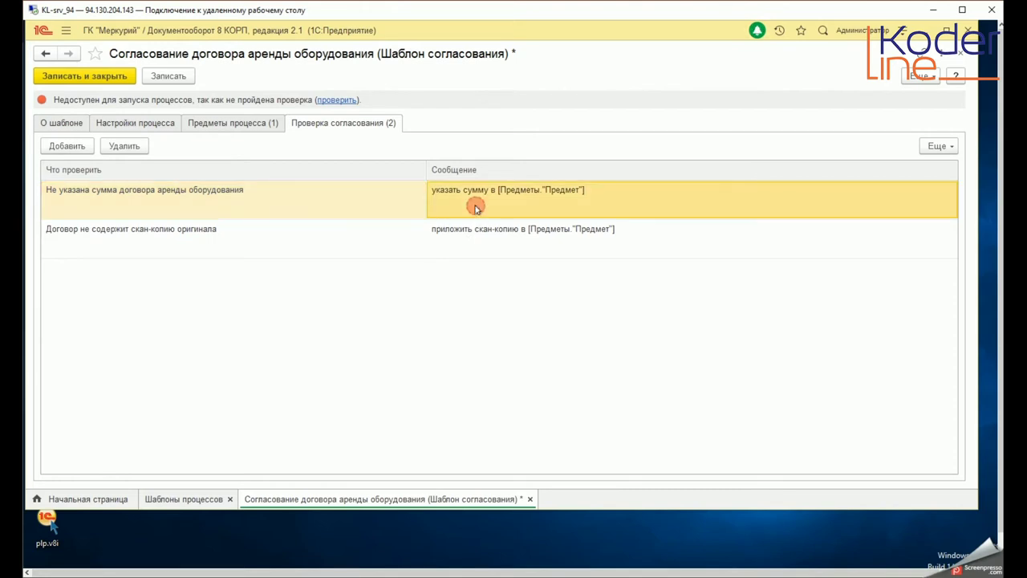
left_click(265, 231)
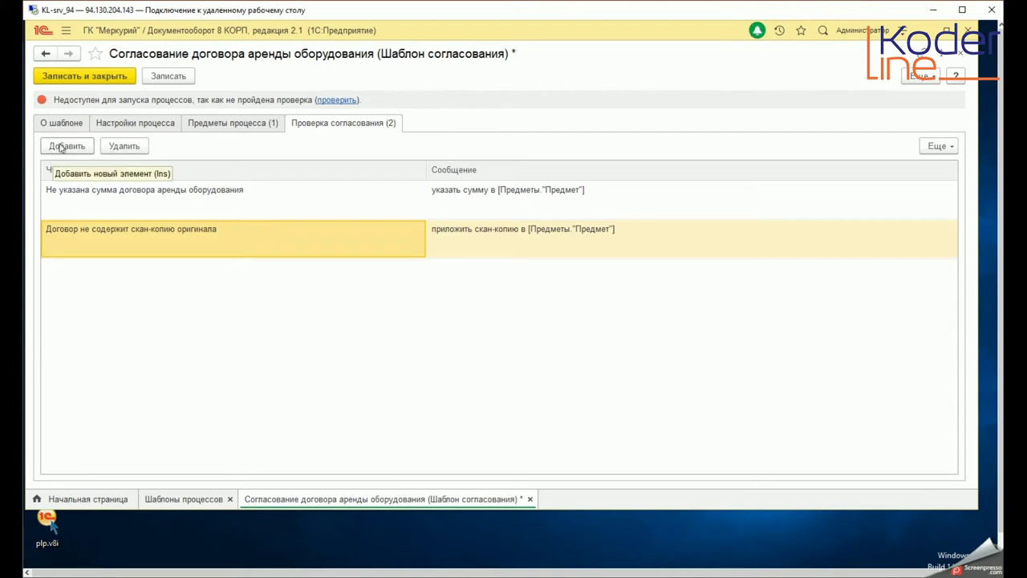
- Save the approval template «Согласование договора аренды оборудования» from its process settings and close it
left_click(129, 125)
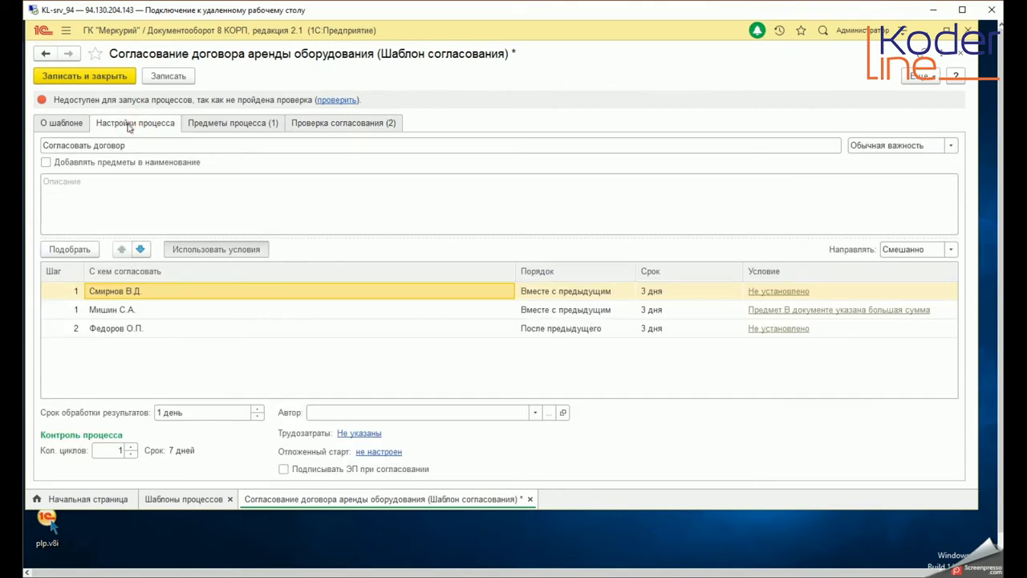
left_click(169, 76)
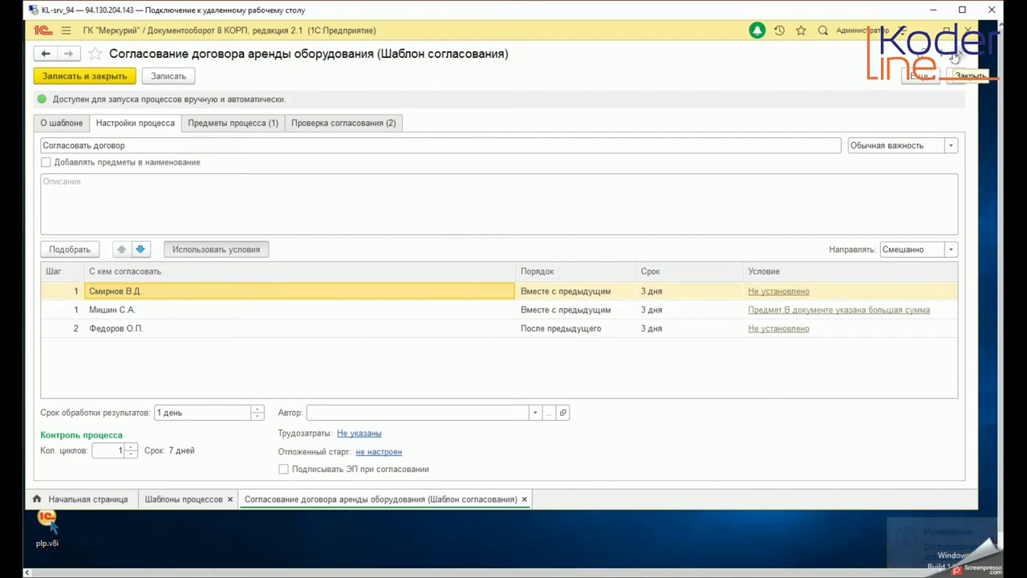
left_click(954, 57)
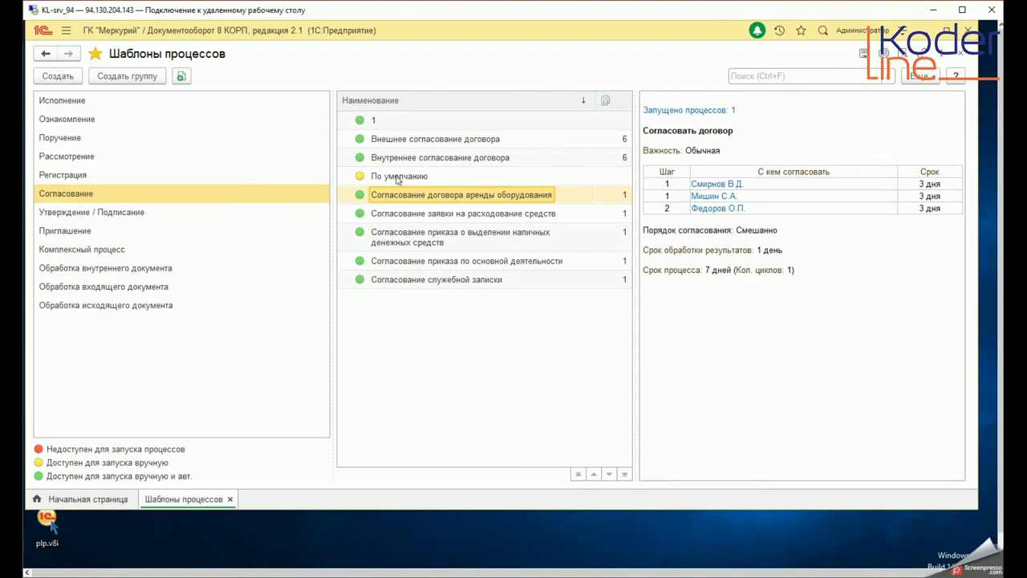
- Browse the «Регистрация», «Согласование» and «Исполнение» templates, and open the execution template «Исполнение для демо»
left_click(100, 175)
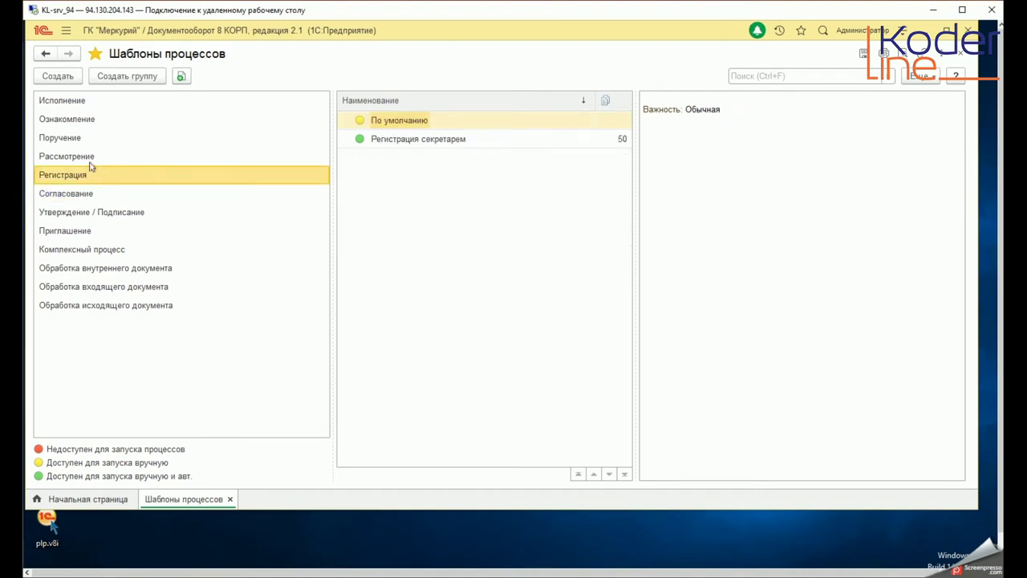
left_click(83, 194)
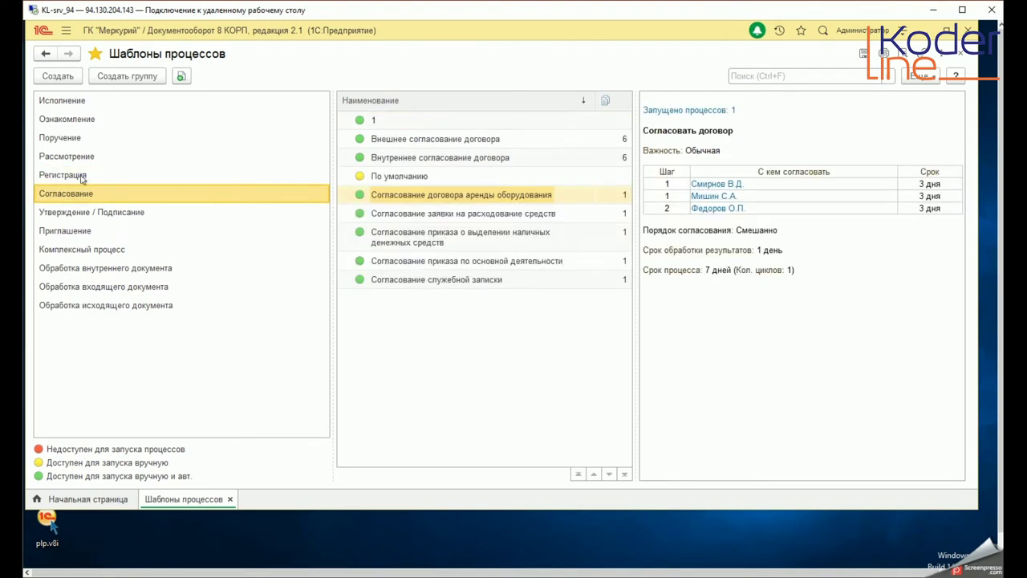
left_click(84, 106)
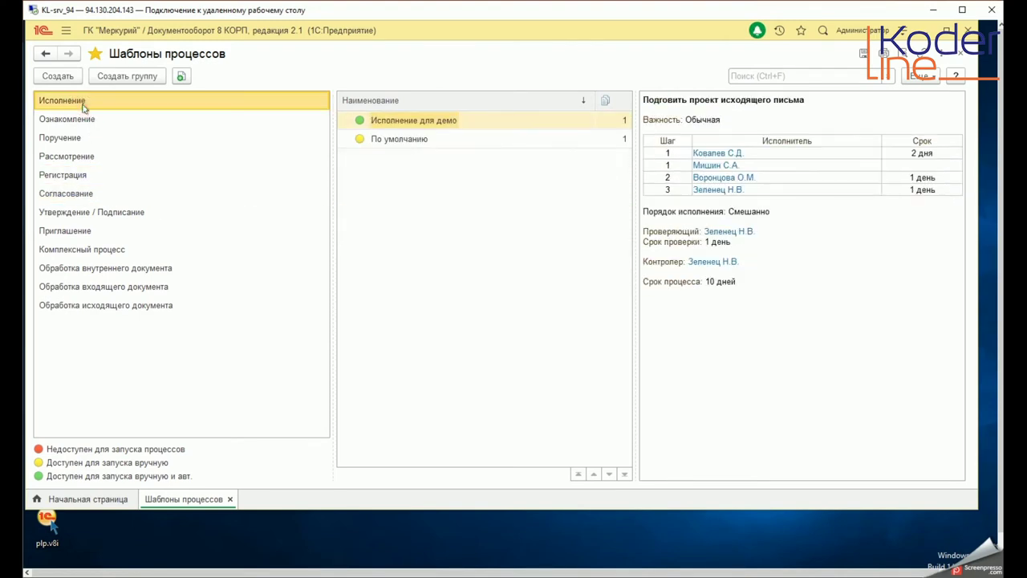
left_click(398, 140)
left_click(395, 122)
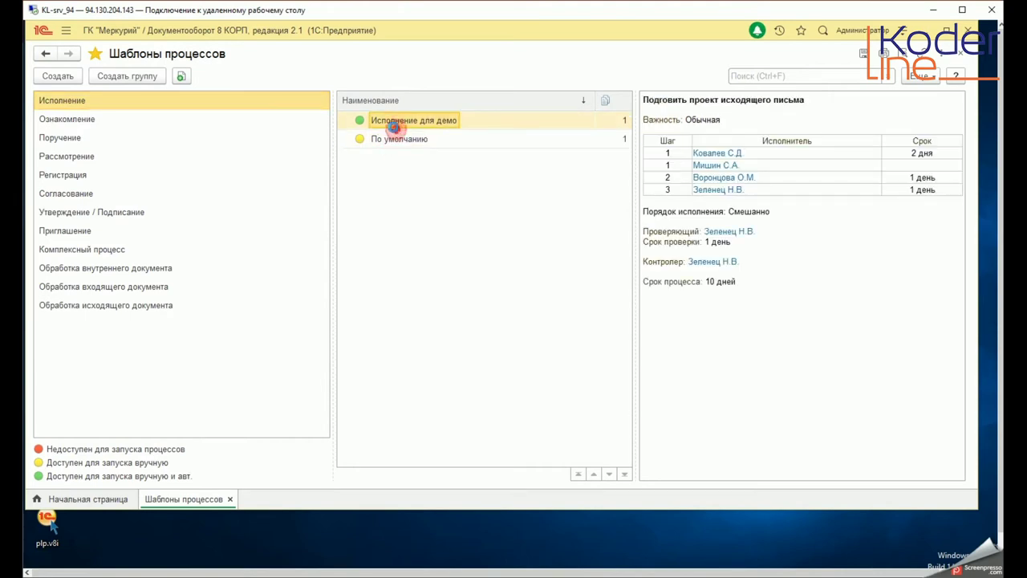
double_click(396, 126)
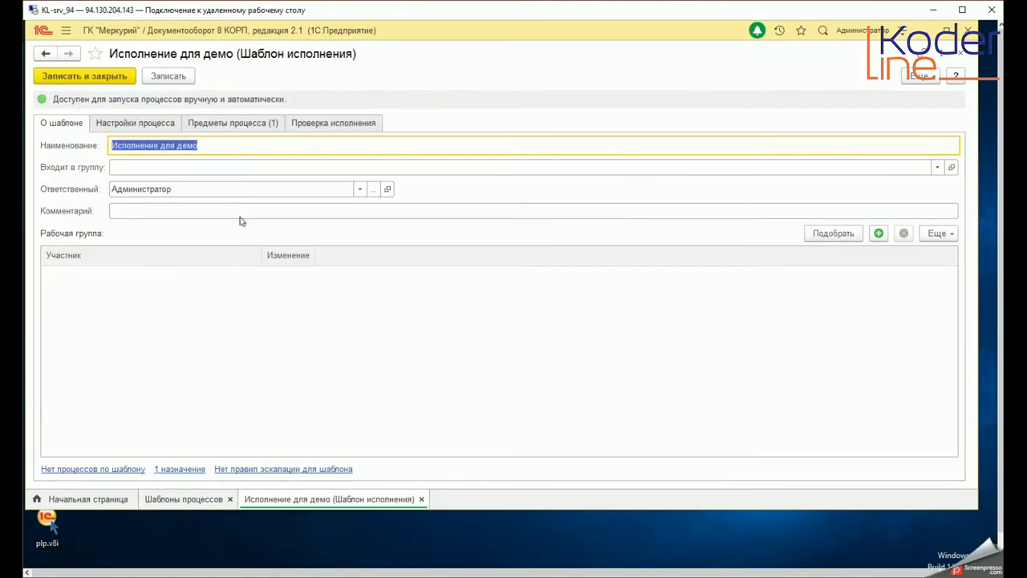
- Review the execution template's process settings: task name, description, performers' rows, and the «Проверить» and «Контролер» fields
left_click(125, 122)
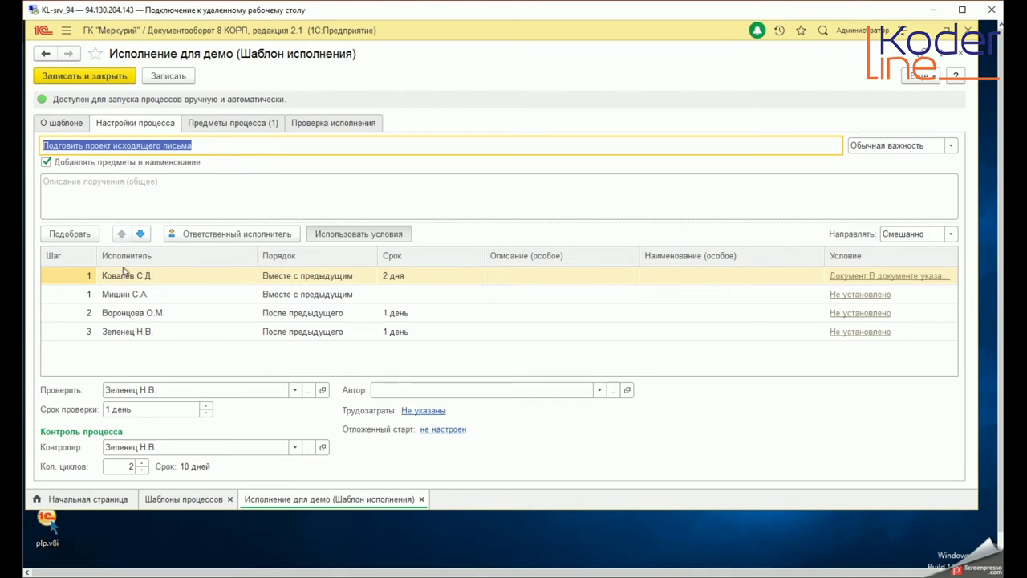
left_click(217, 142)
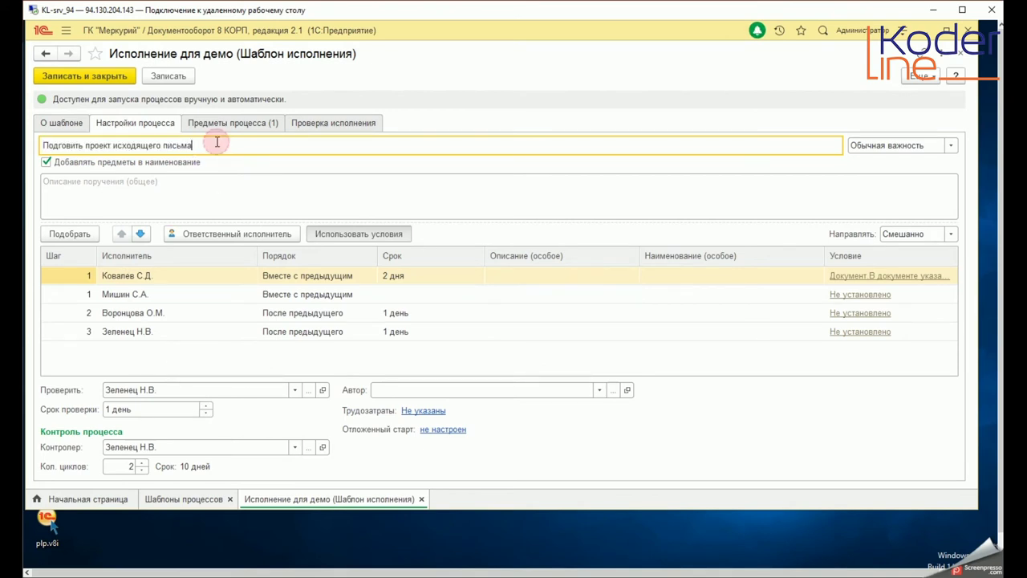
left_click(145, 191)
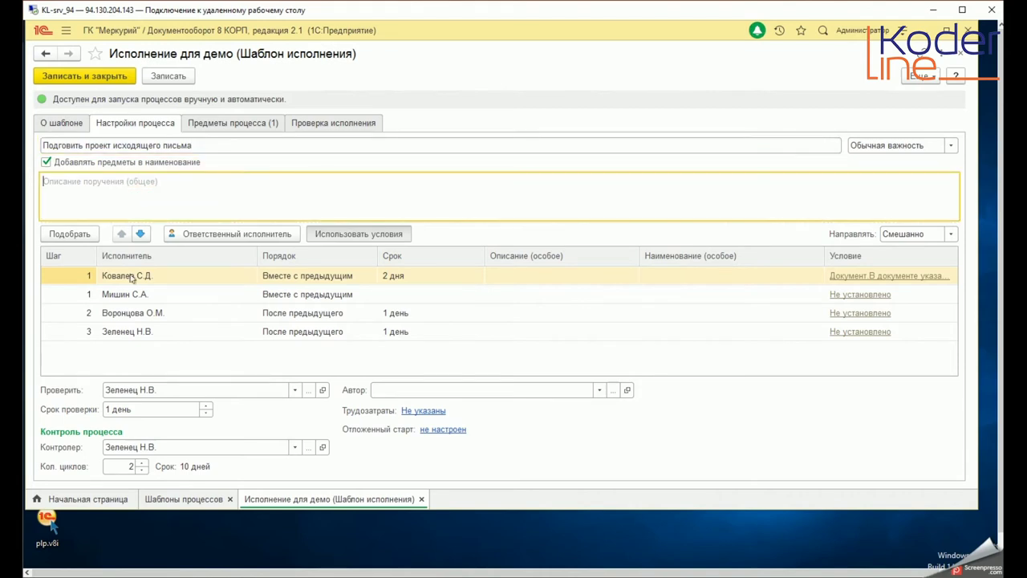
left_click(111, 366)
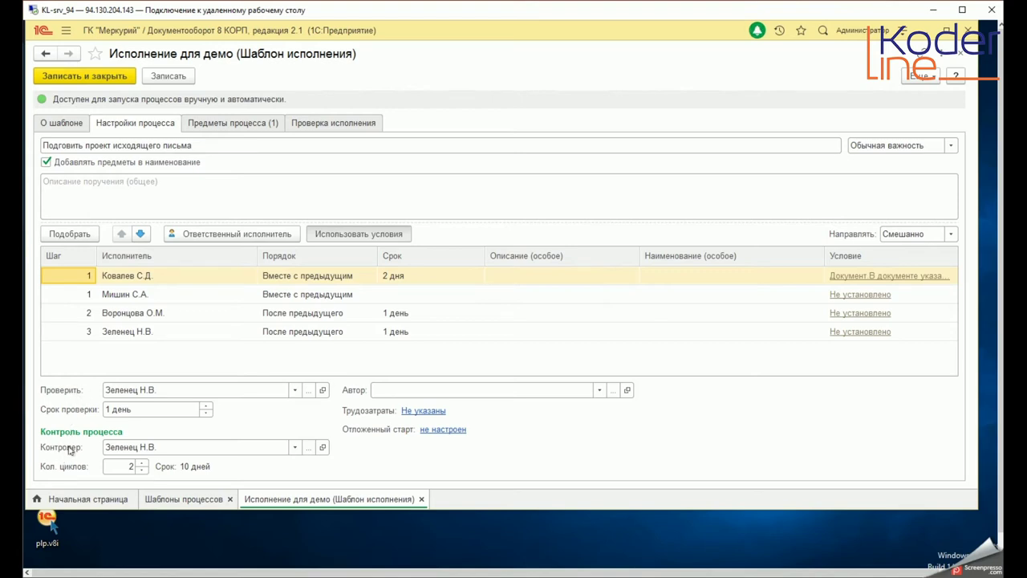
left_click(201, 389)
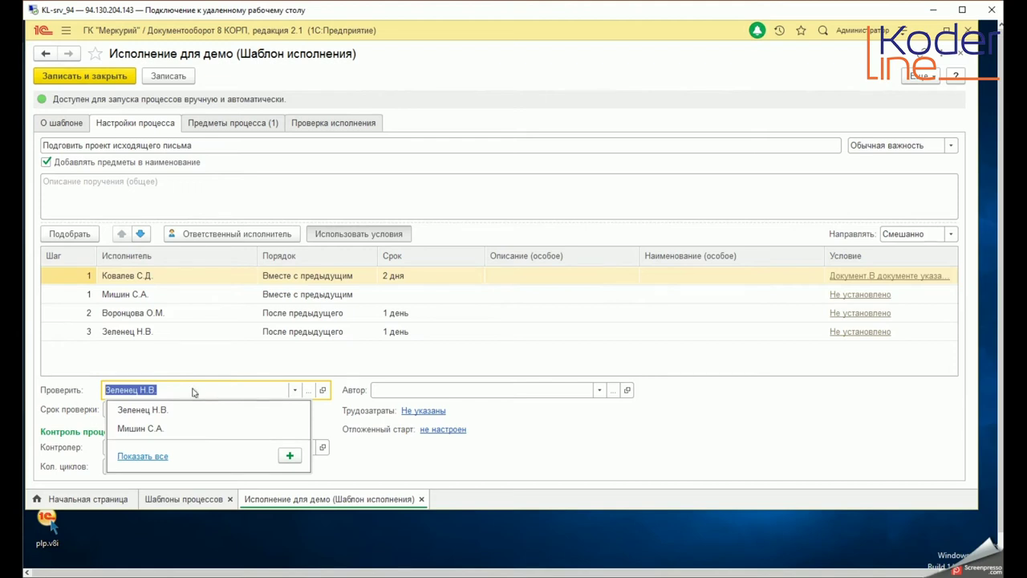
left_click(189, 389)
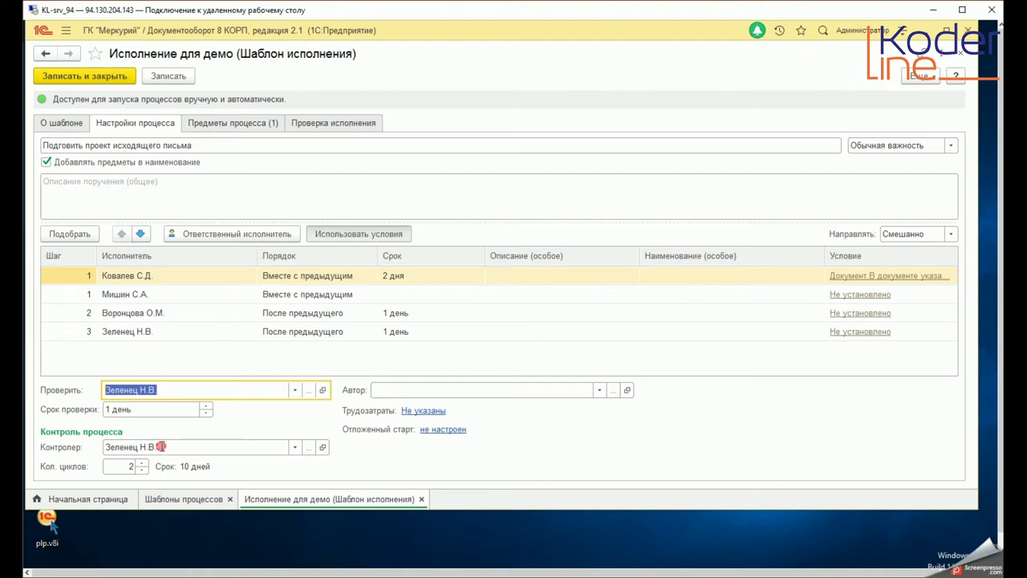
left_click(160, 447)
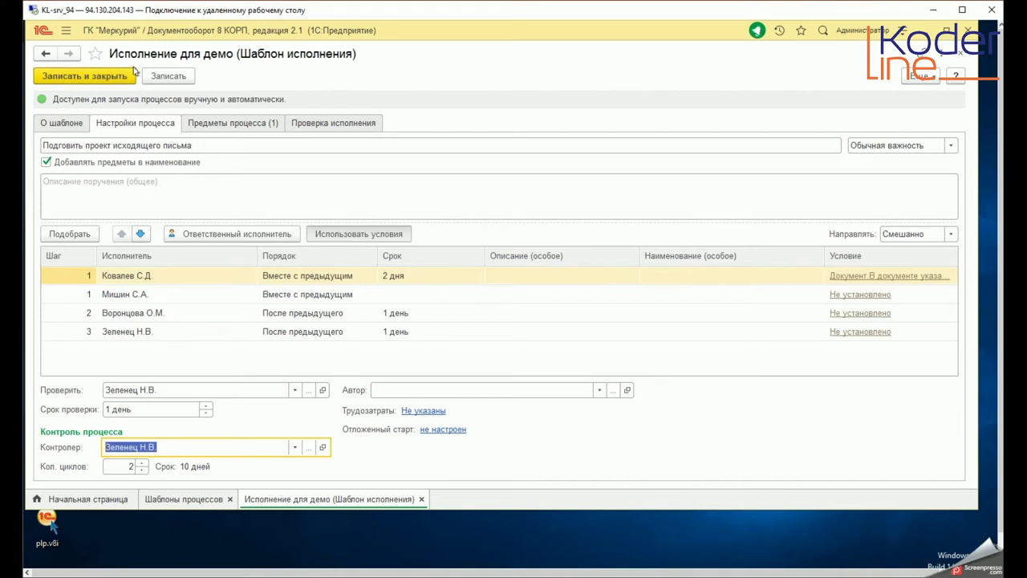
- Review the execution template's process subject, execution checks, process settings and general details, and close it without changes
left_click(241, 124)
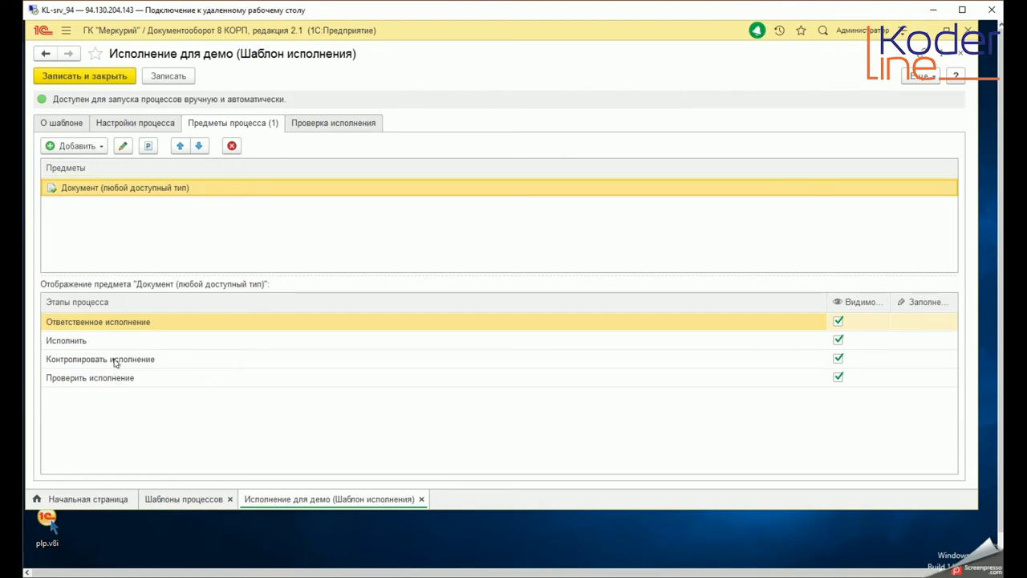
left_click(315, 128)
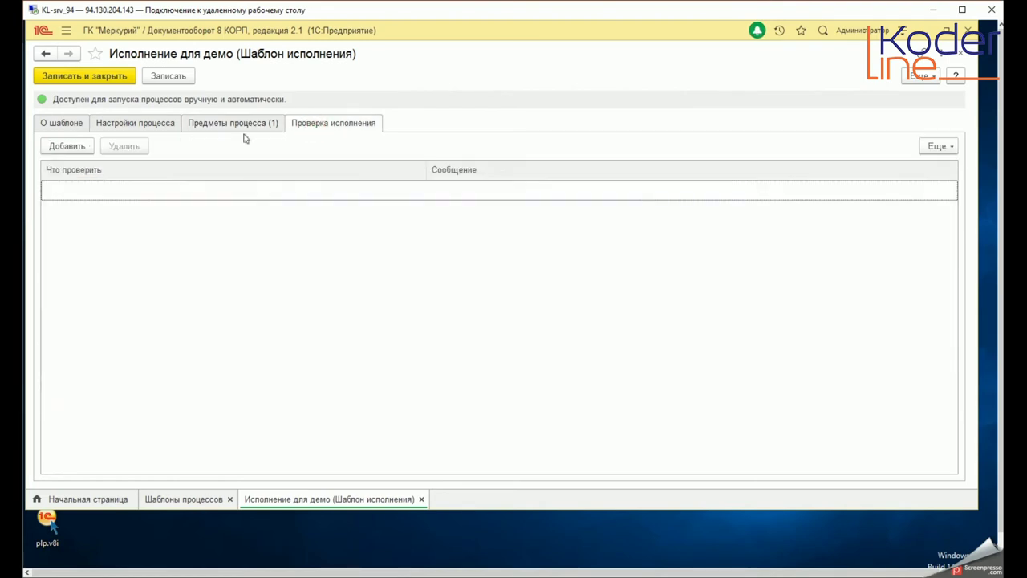
left_click(124, 125)
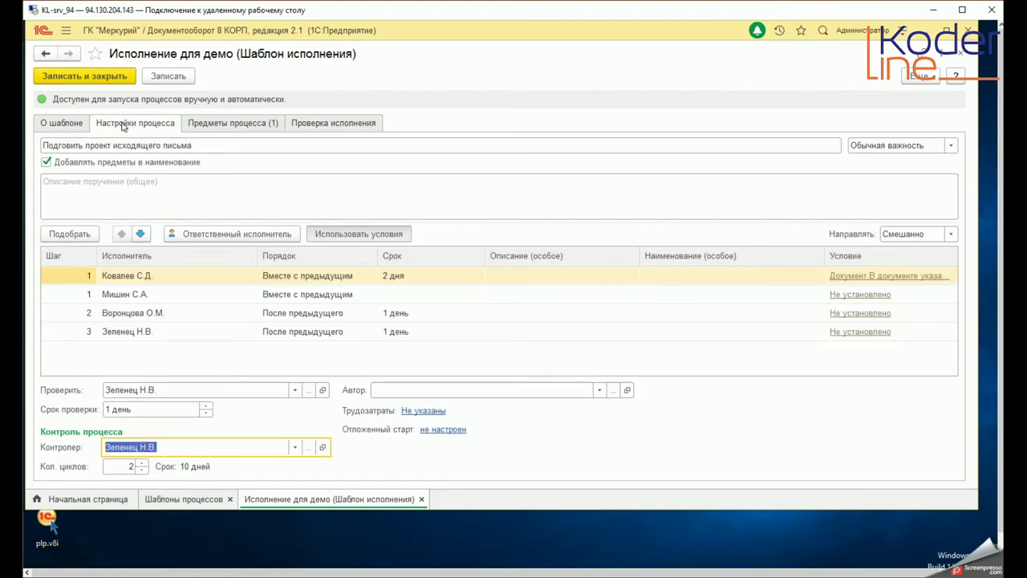
left_click(71, 123)
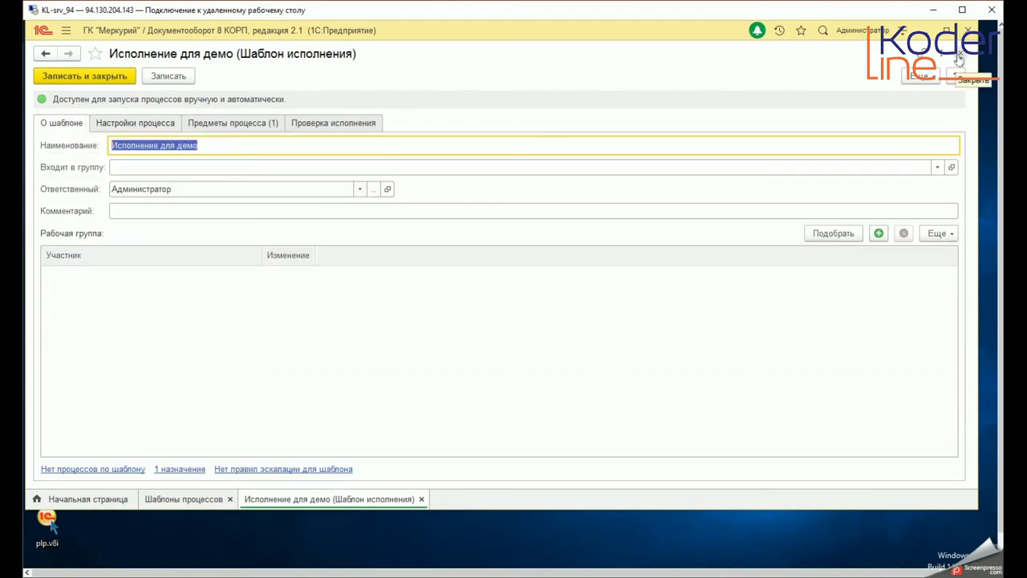
left_click(958, 57)
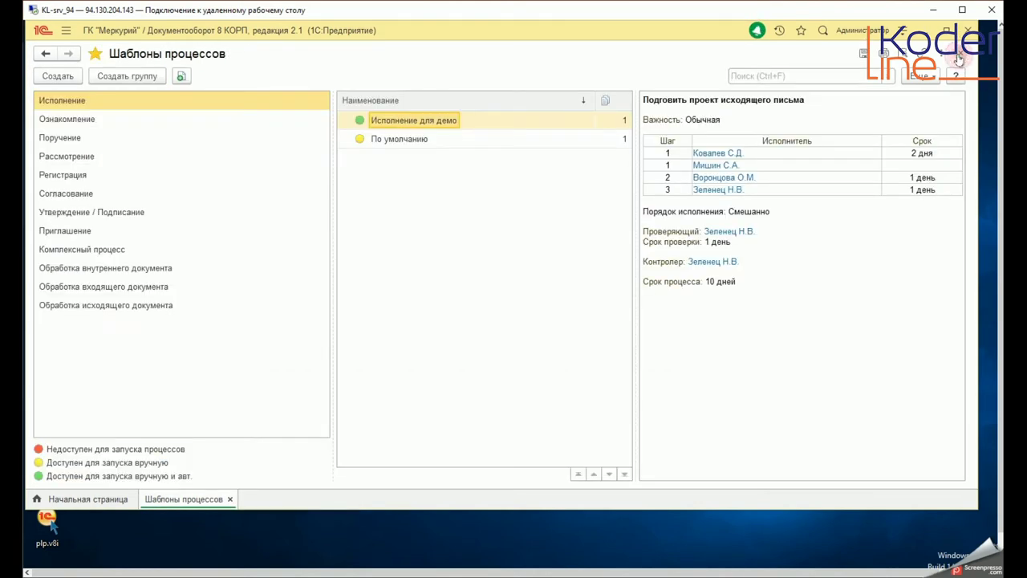
- View the «Комплексный процесс» templates, and open «Роли исполнителей» to examine the performers assigned to the role «Секретарь»
left_click(93, 255)
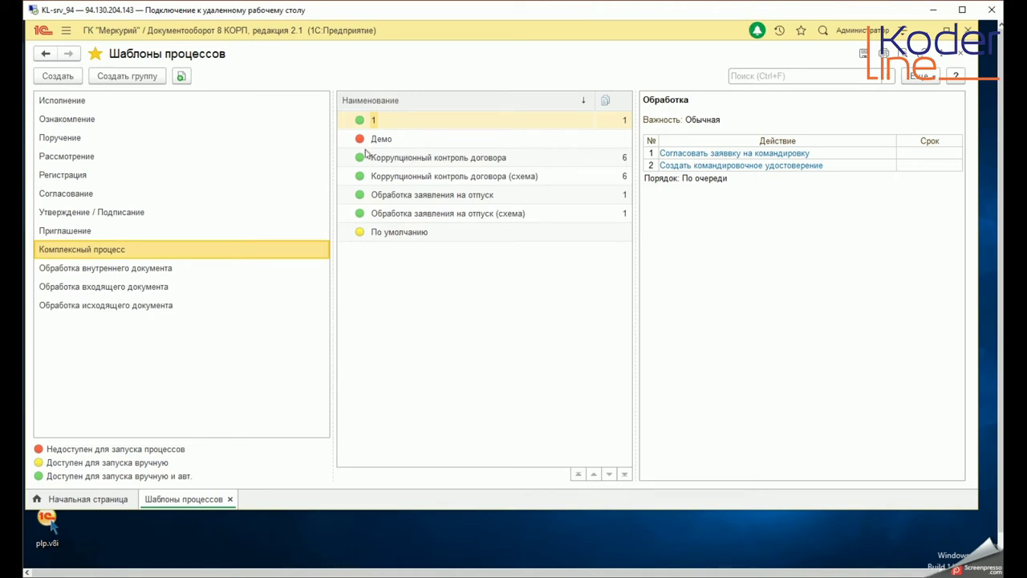
left_click(66, 29)
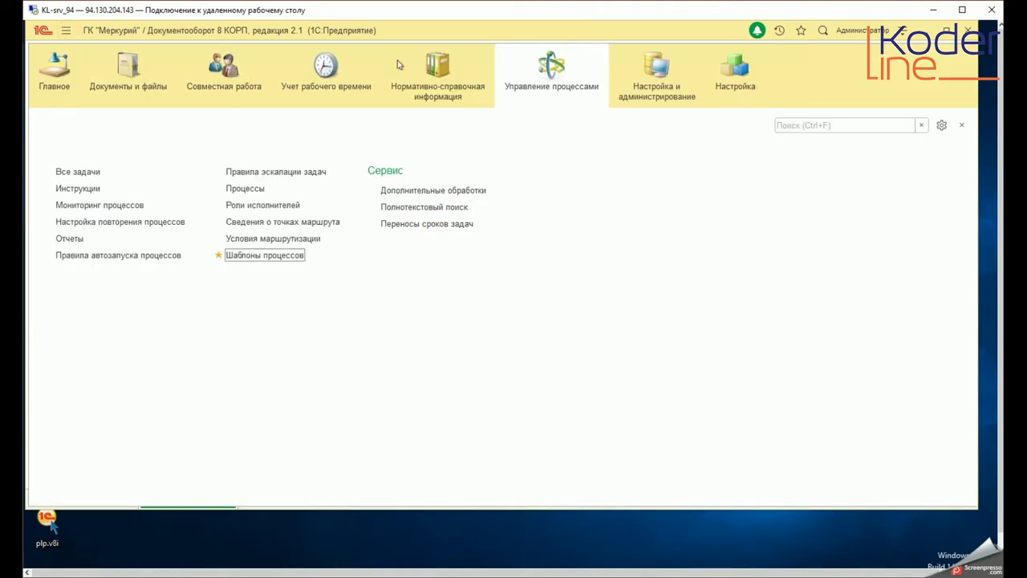
left_click(284, 208)
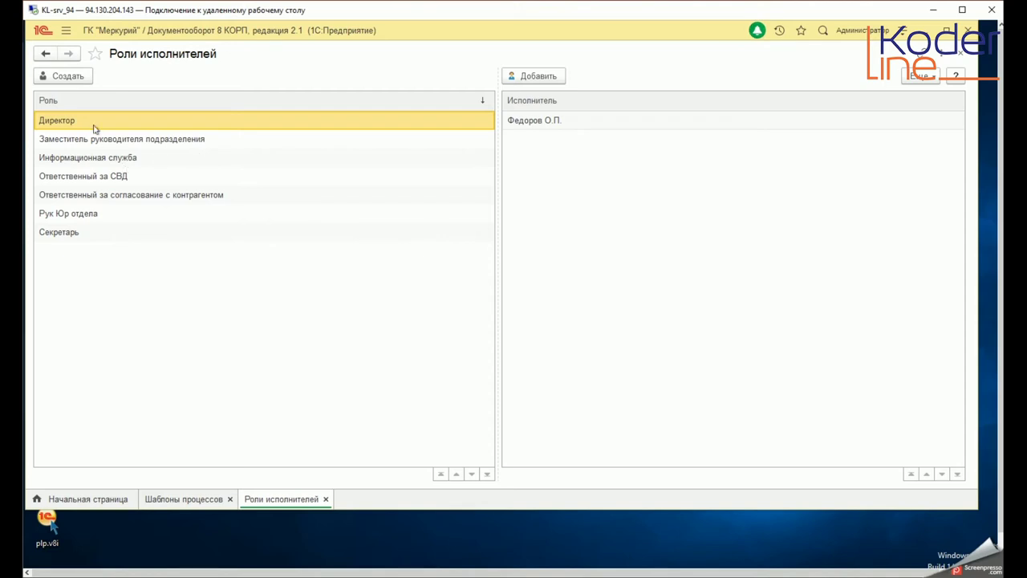
left_click(91, 234)
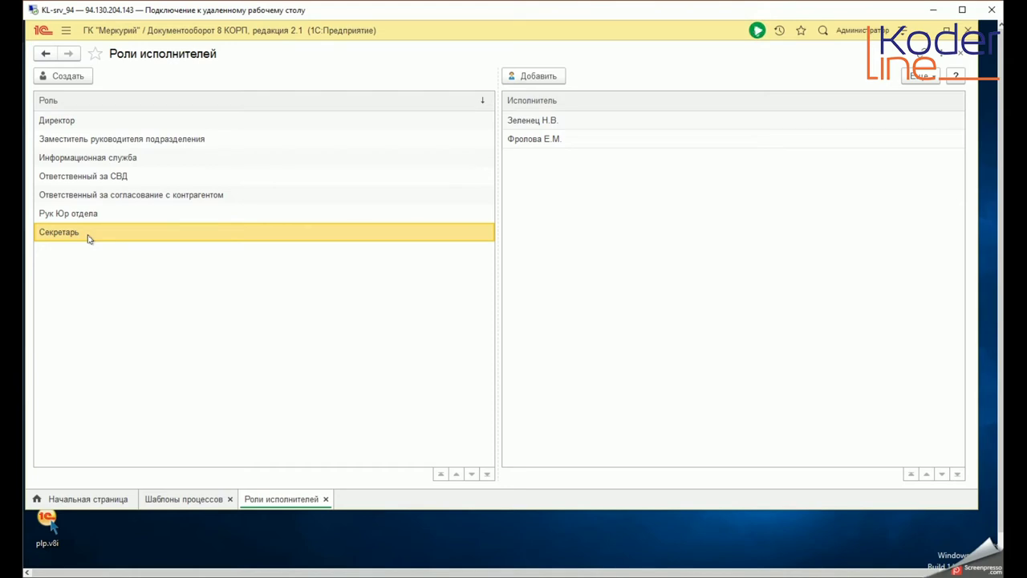
- Return to the process templates, open the registration template «Регистрация секретарем» and review its process settings and task description
left_click(65, 31)
left_click(236, 256)
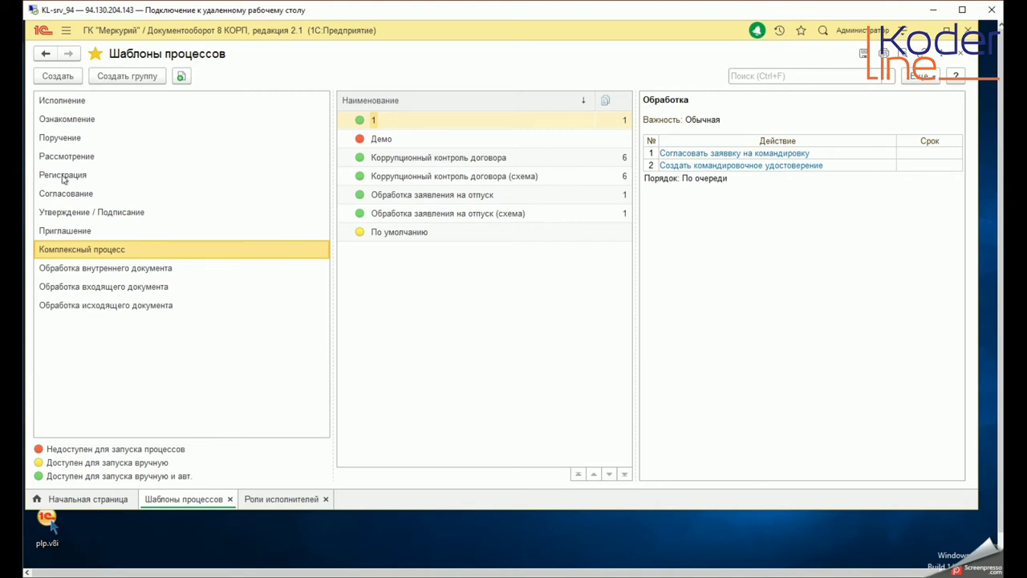
left_click(63, 176)
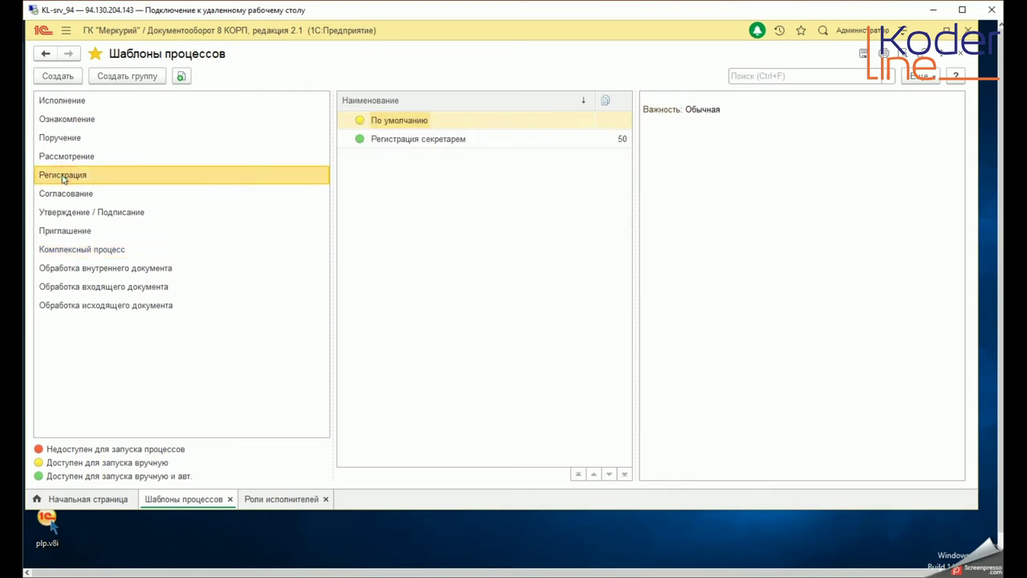
left_click(393, 146)
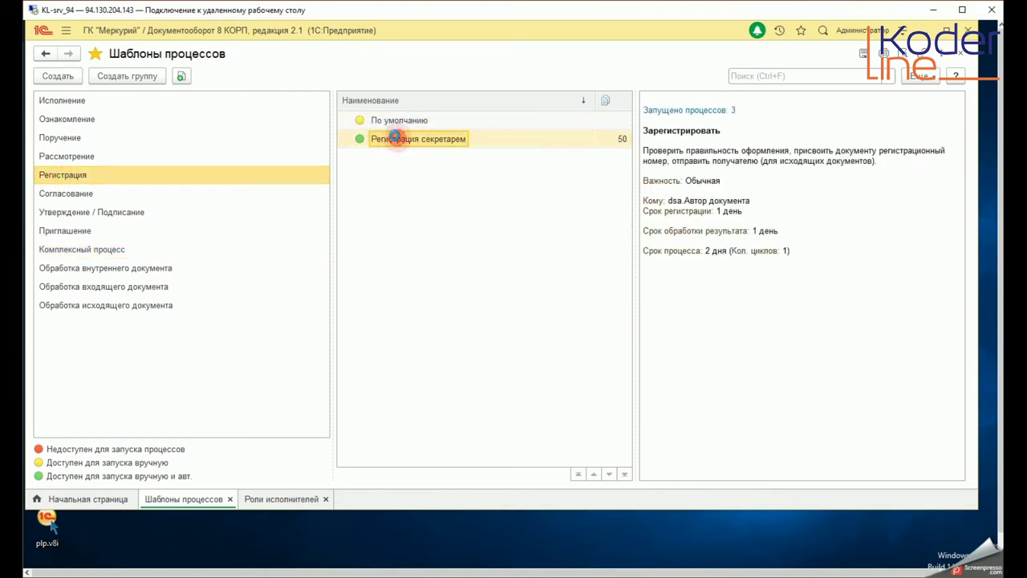
double_click(394, 139)
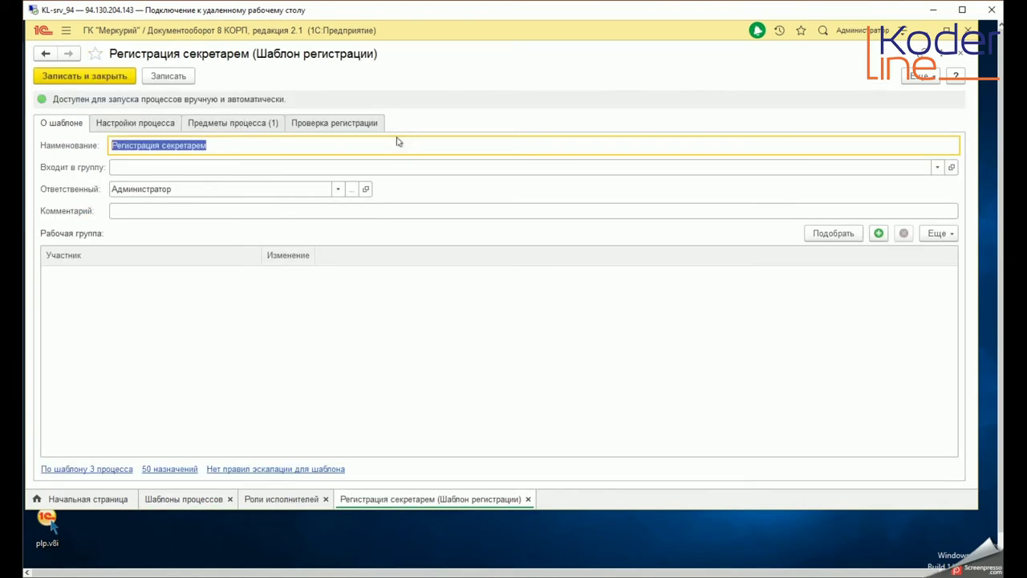
left_click(122, 122)
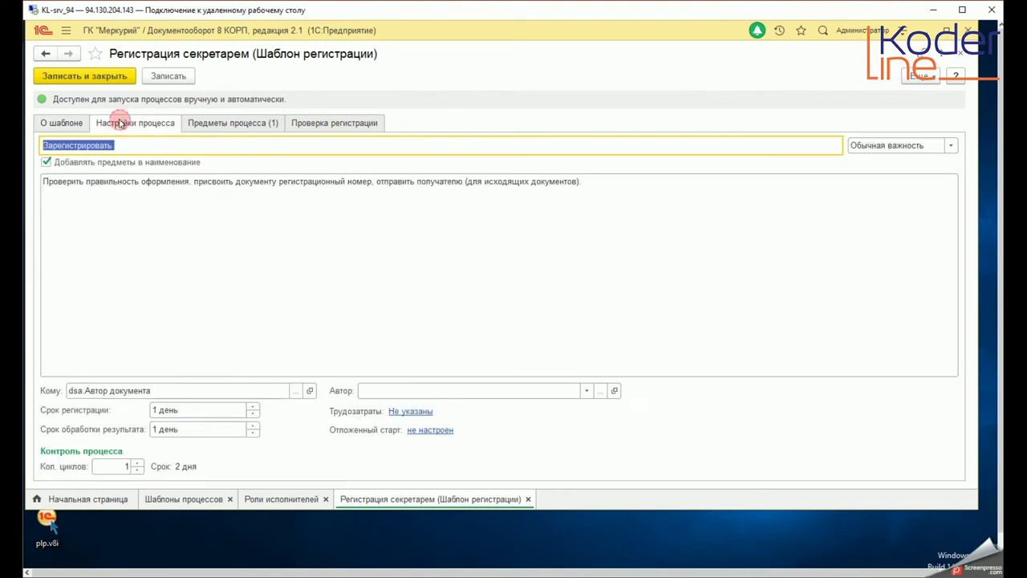
left_click(126, 190)
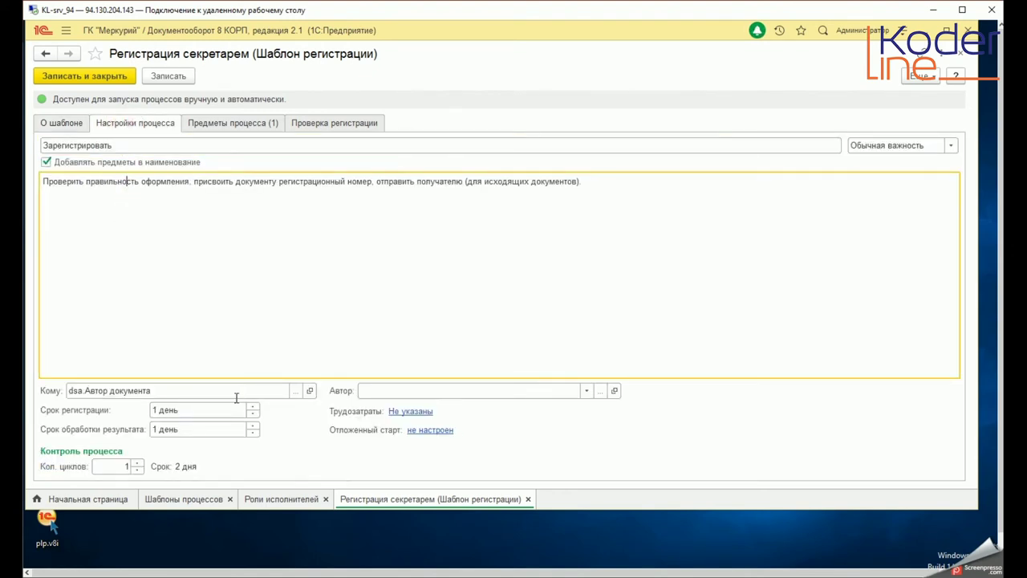
- Set the «Кому» recipient of the registration template to the role «Секретарь»
left_click(296, 392)
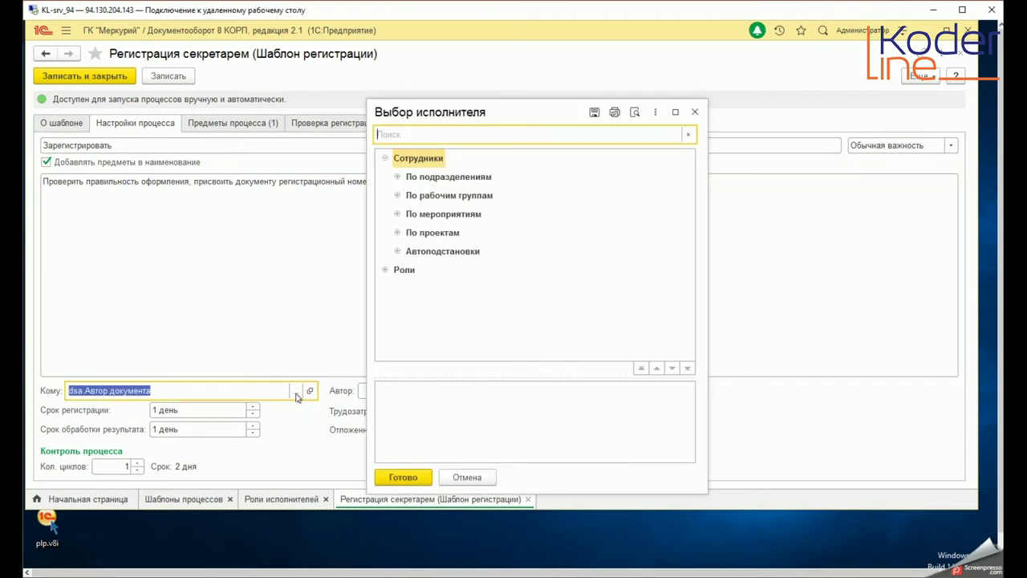
left_click(385, 270)
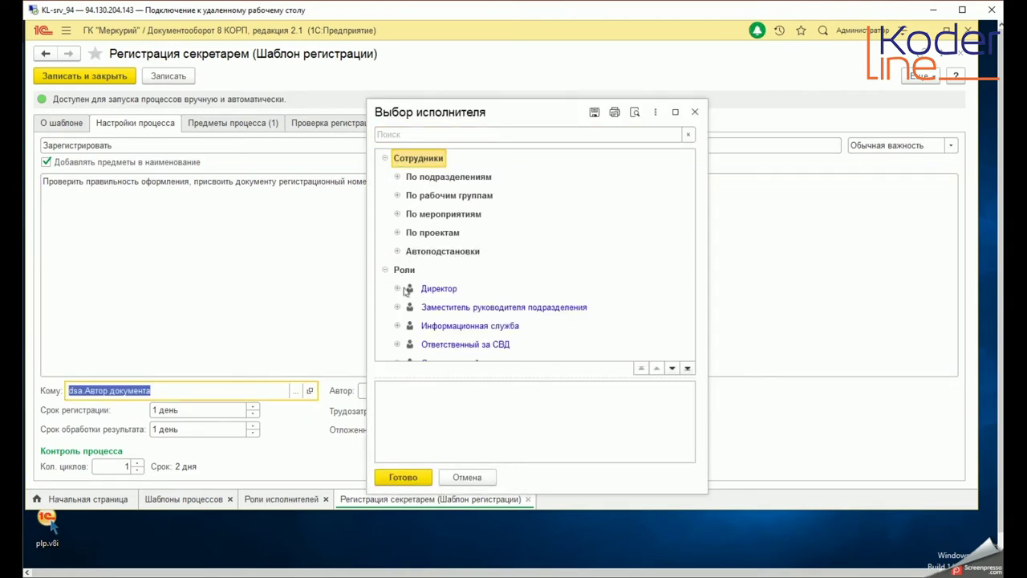
scroll(405, 292, "down", 1)
left_click(434, 347)
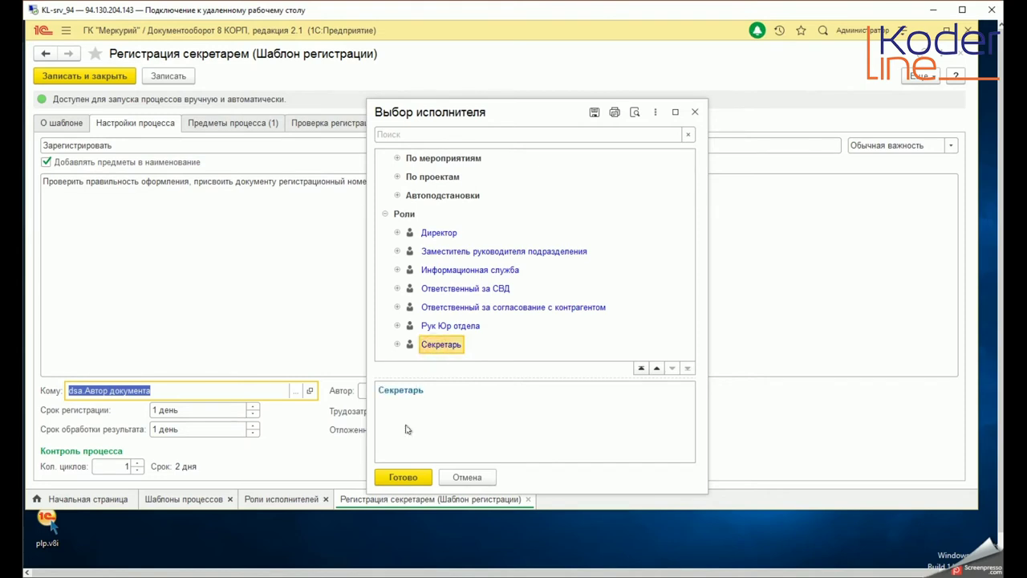
left_click(403, 477)
left_click(183, 246)
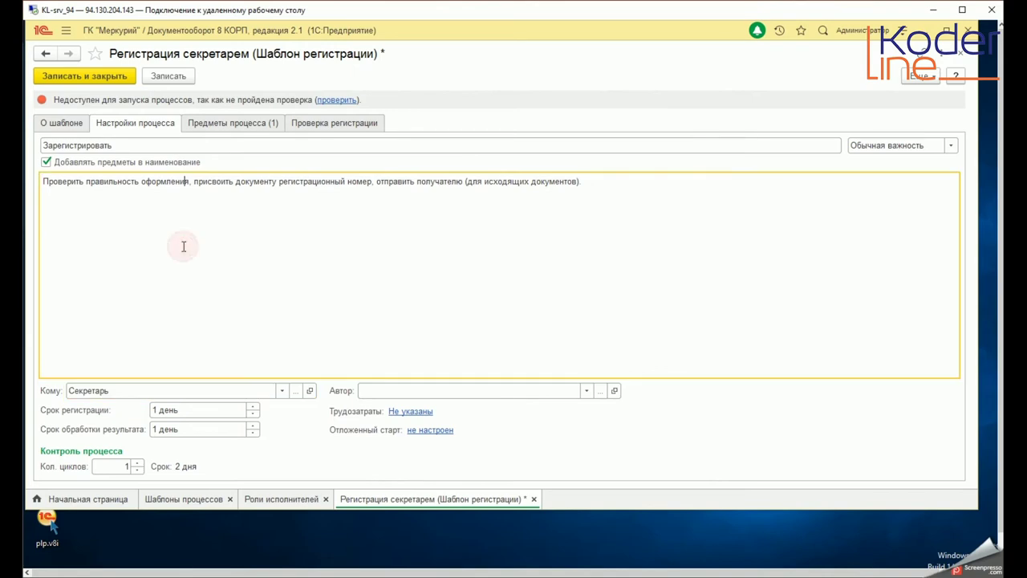
left_click(195, 182)
- Switch to «Роли исполнителей» and examine the performers assigned to the roles «Секретарь» and «Директор»
left_click(277, 499)
left_click(531, 121)
left_click(535, 133)
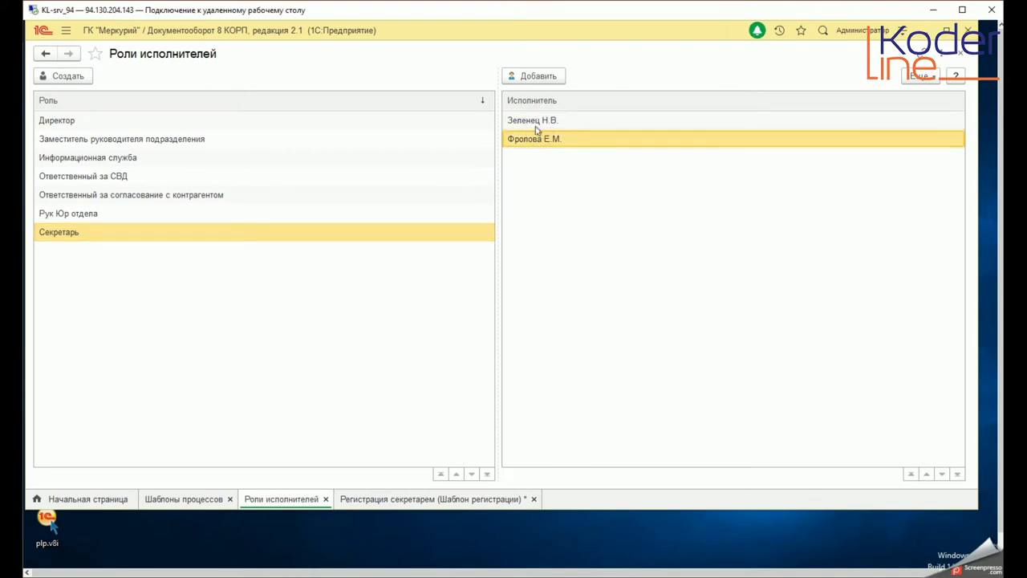
left_click(533, 122)
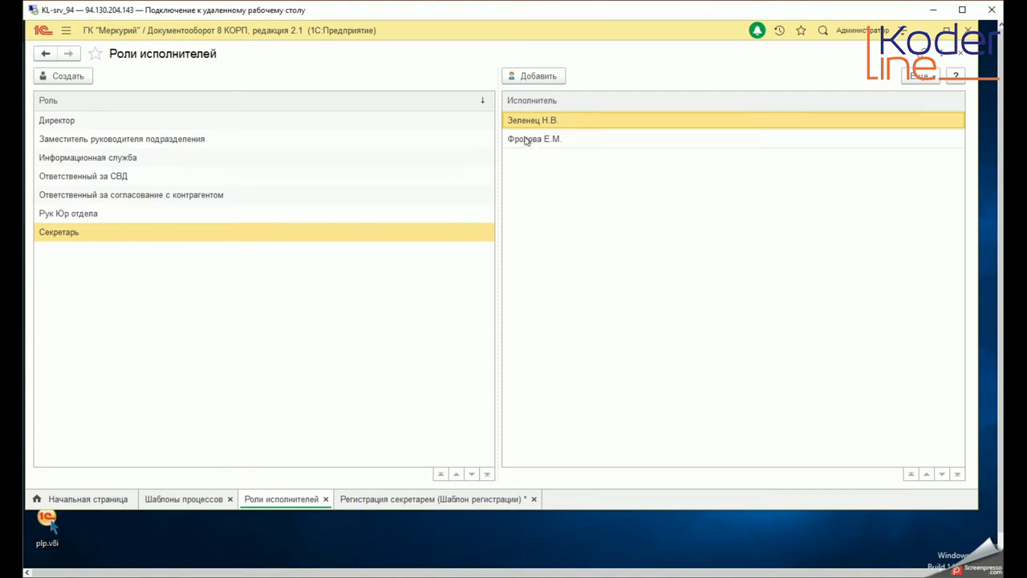
left_click(531, 142)
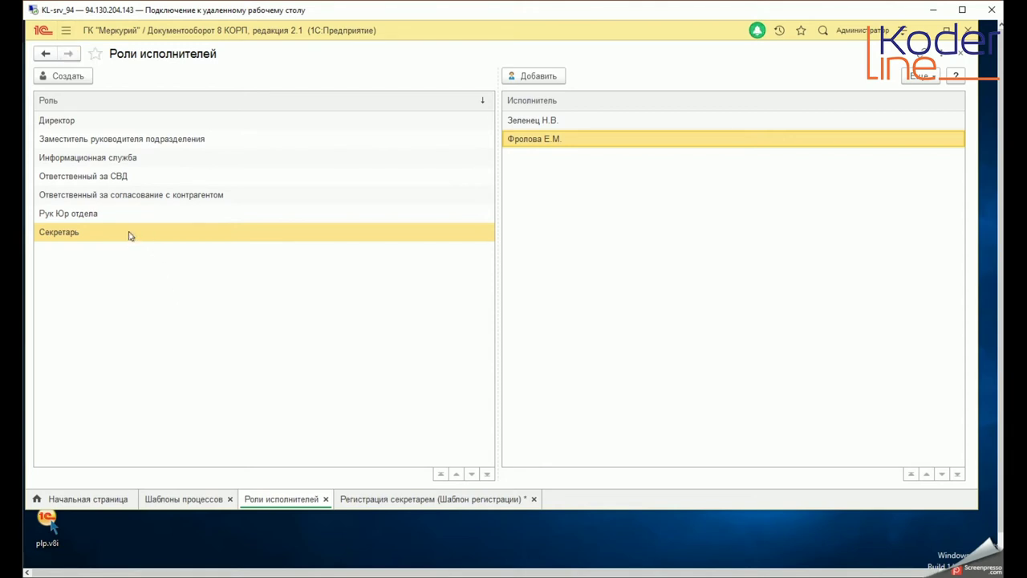
left_click(72, 233)
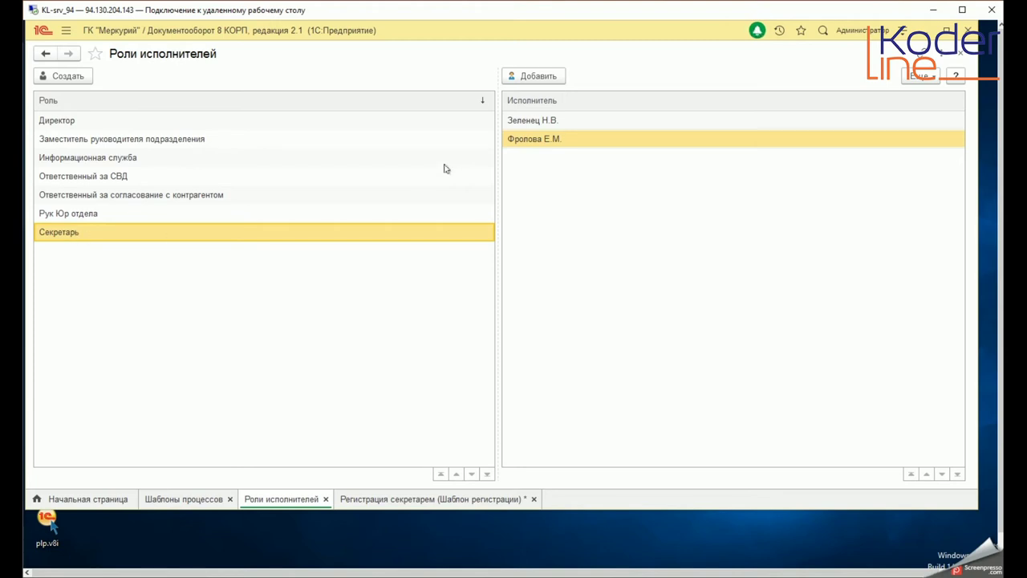
left_click(546, 142)
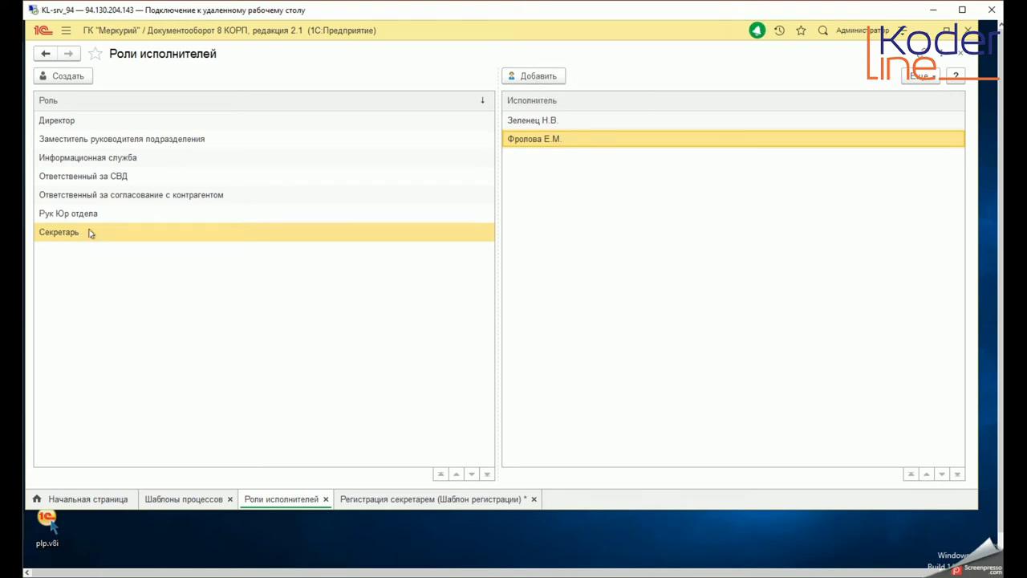
left_click(94, 122)
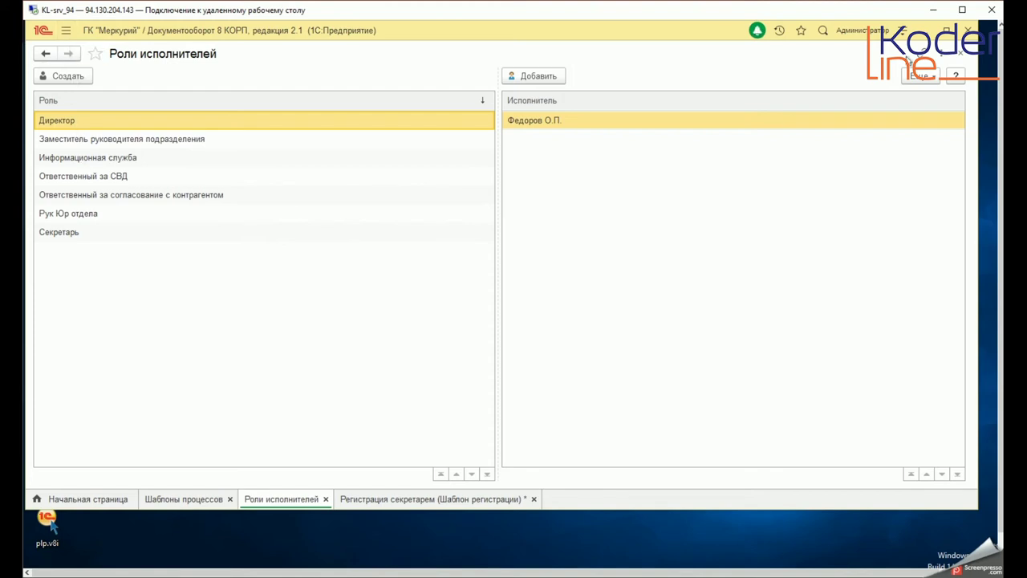
- Close the performer roles list and the registration template, discarding the template's changes
left_click(963, 53)
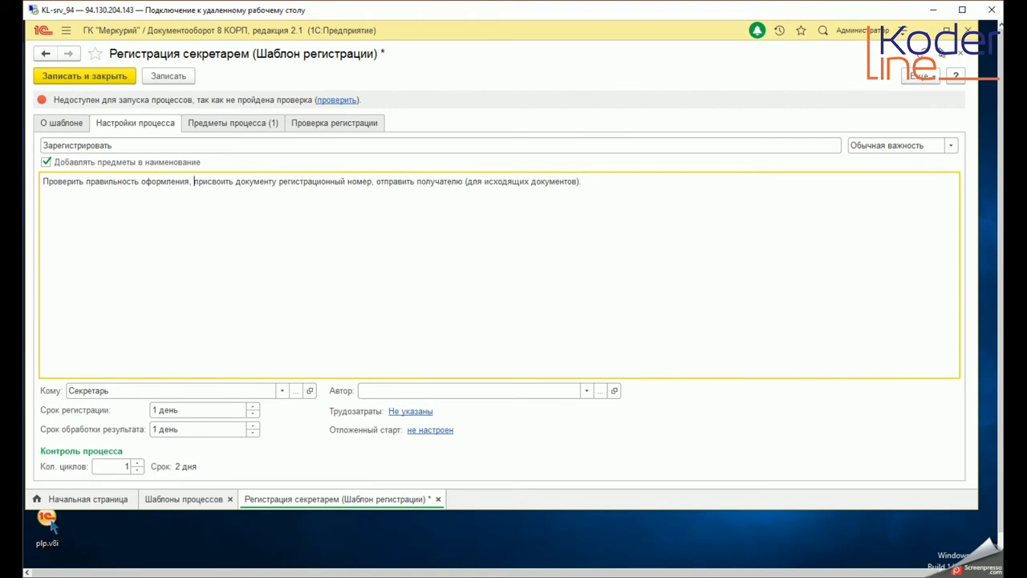
left_click(963, 54)
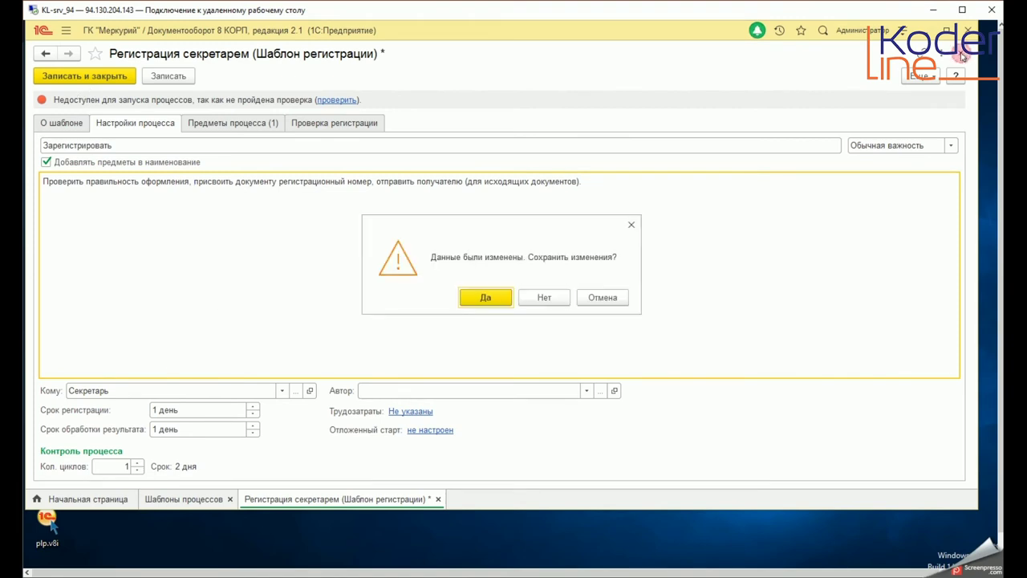
left_click(544, 298)
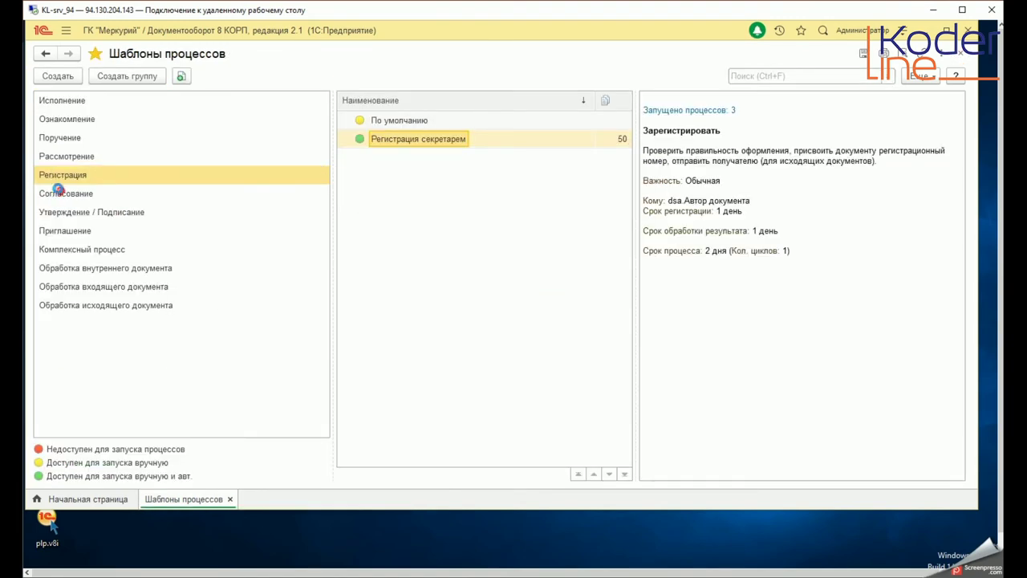
- Open the approval template «Согласование договора аренды оборудования» and review the approvers in its process settings
left_click(61, 194)
double_click(408, 196)
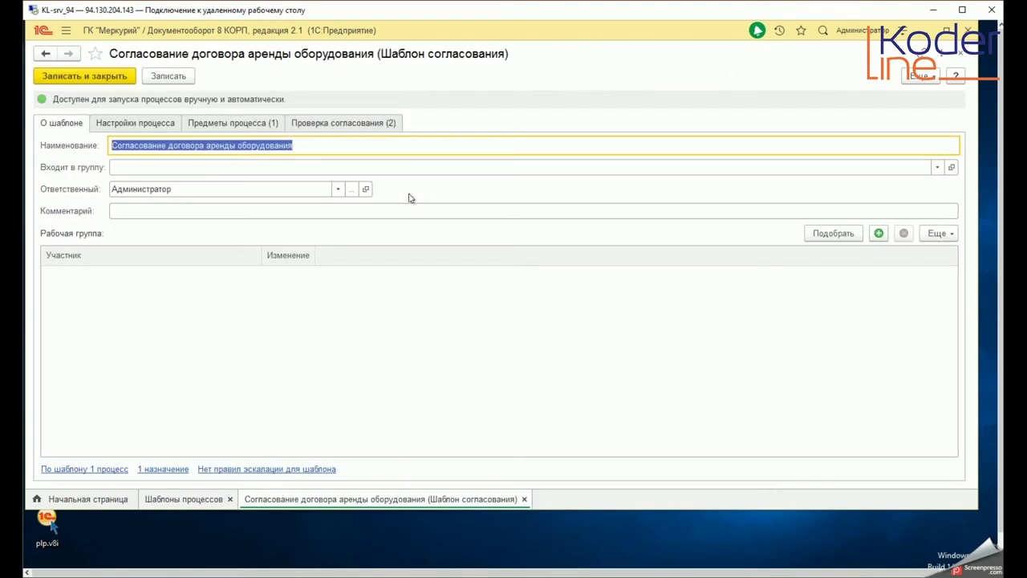
left_click(127, 122)
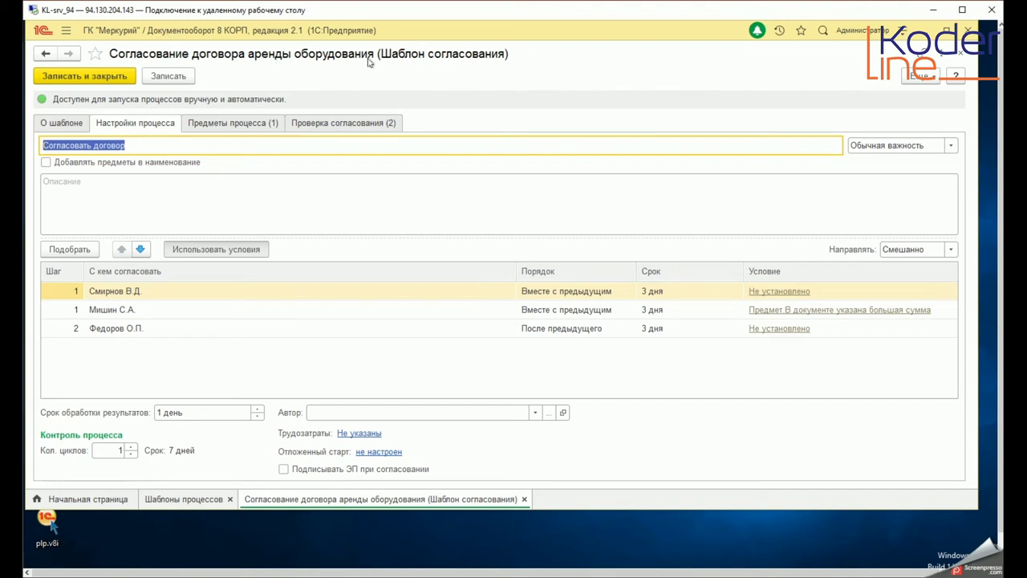
left_click(130, 313)
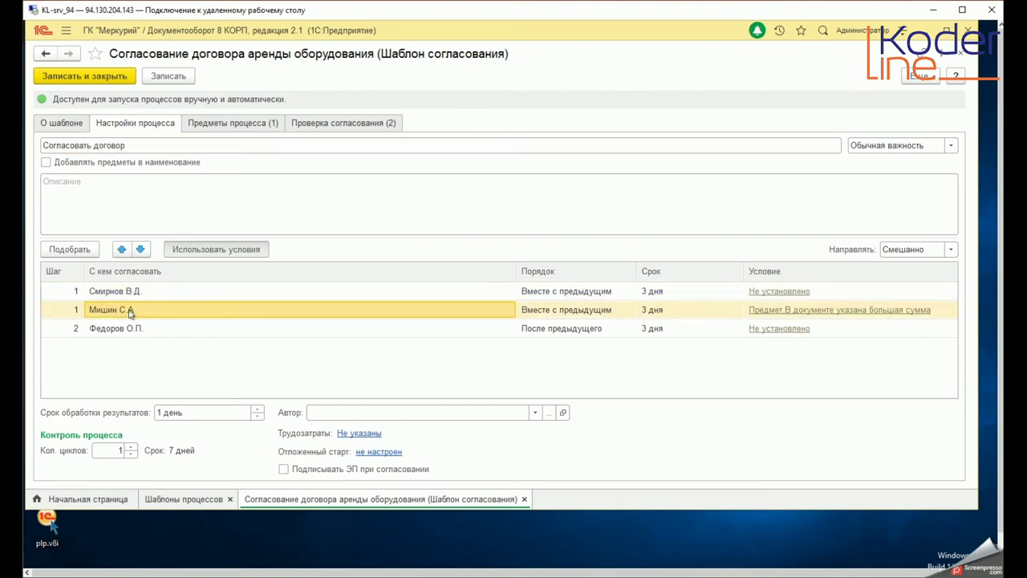
left_click(128, 296)
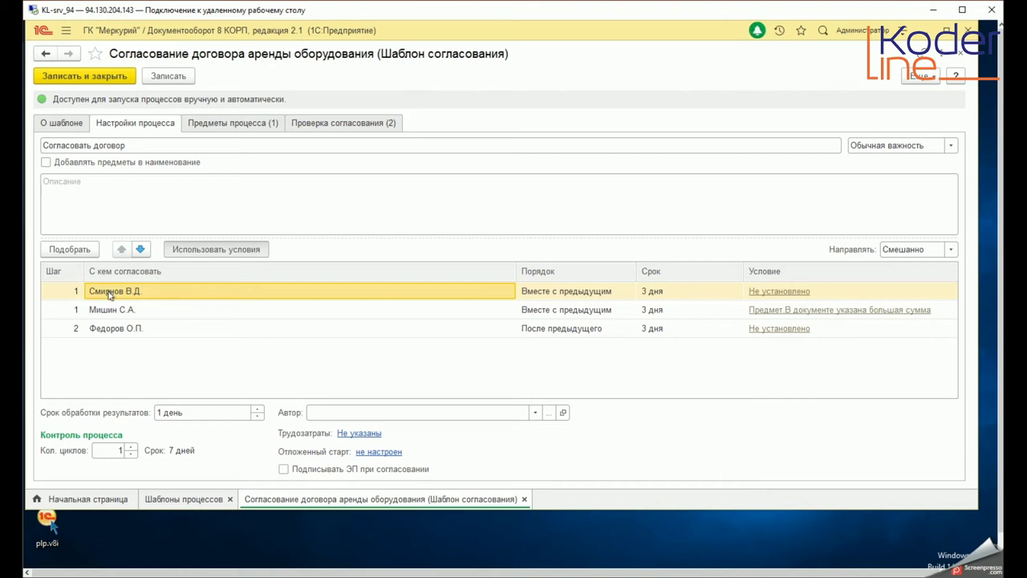
- Open the approver selection, expand «Автоподстановки» and compare the document author, process author and addressee substitutions with the selected approvers
left_click(70, 250)
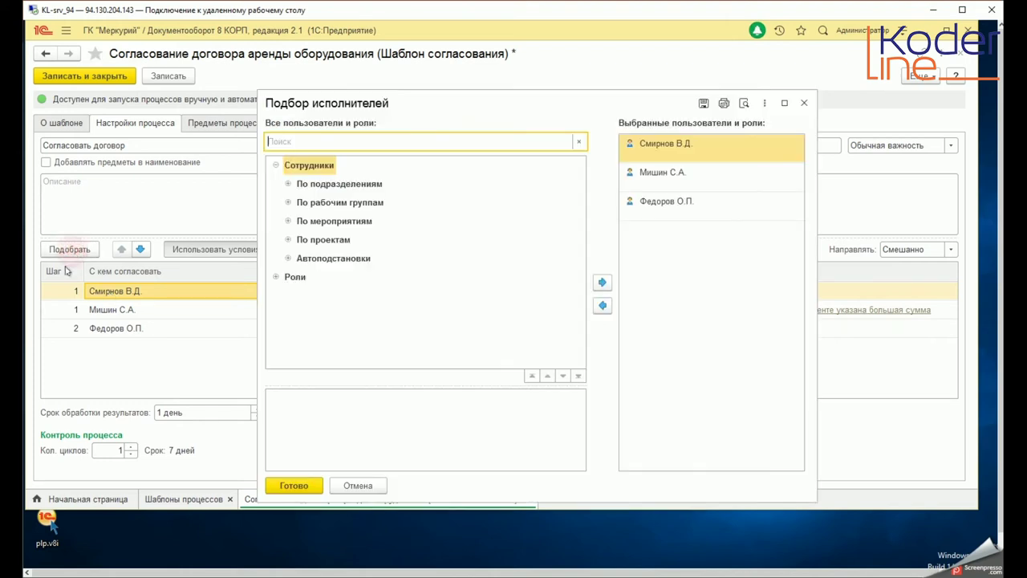
left_click(289, 260)
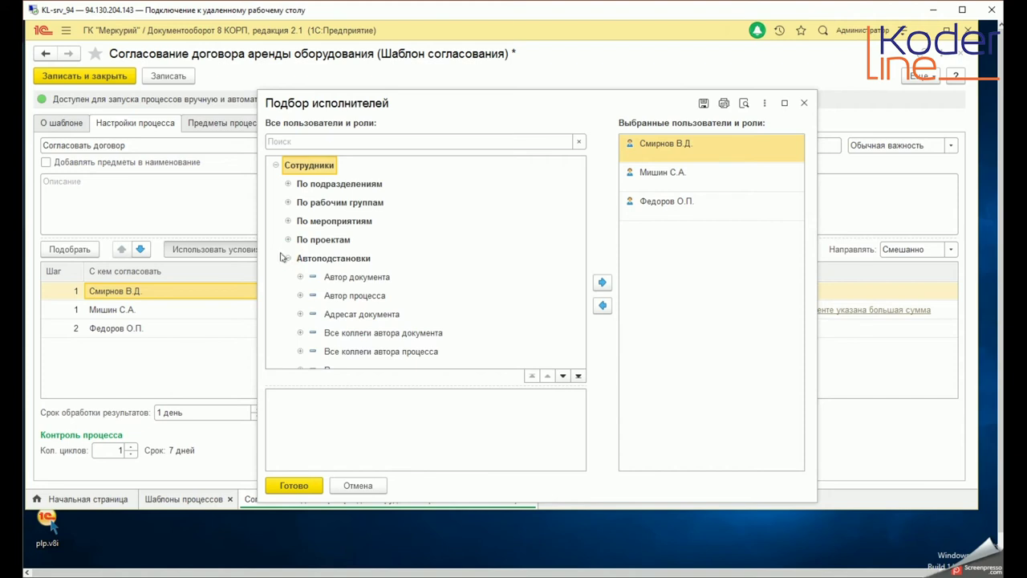
left_click(364, 275)
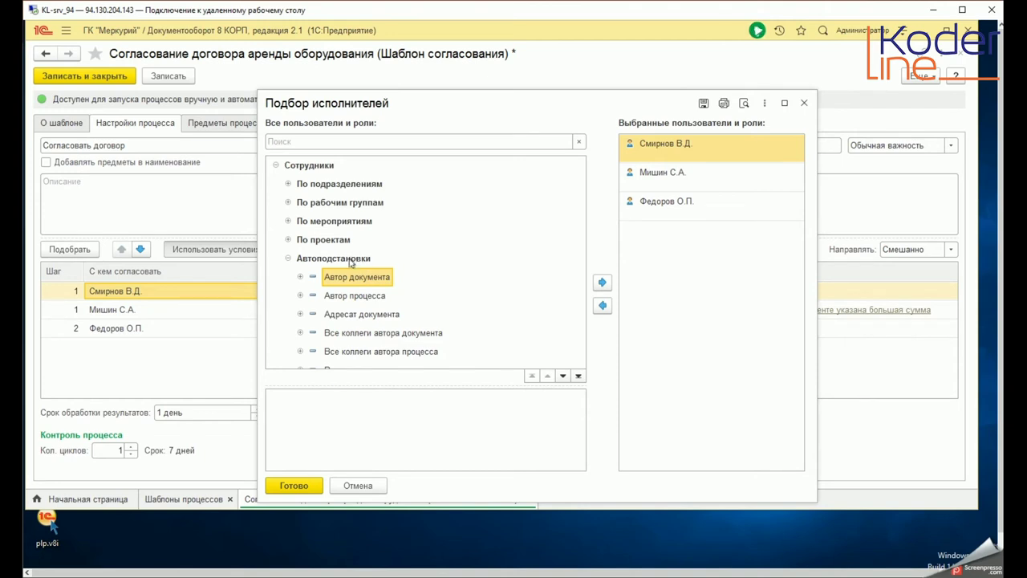
left_click(349, 260)
left_click(357, 277)
left_click(346, 314)
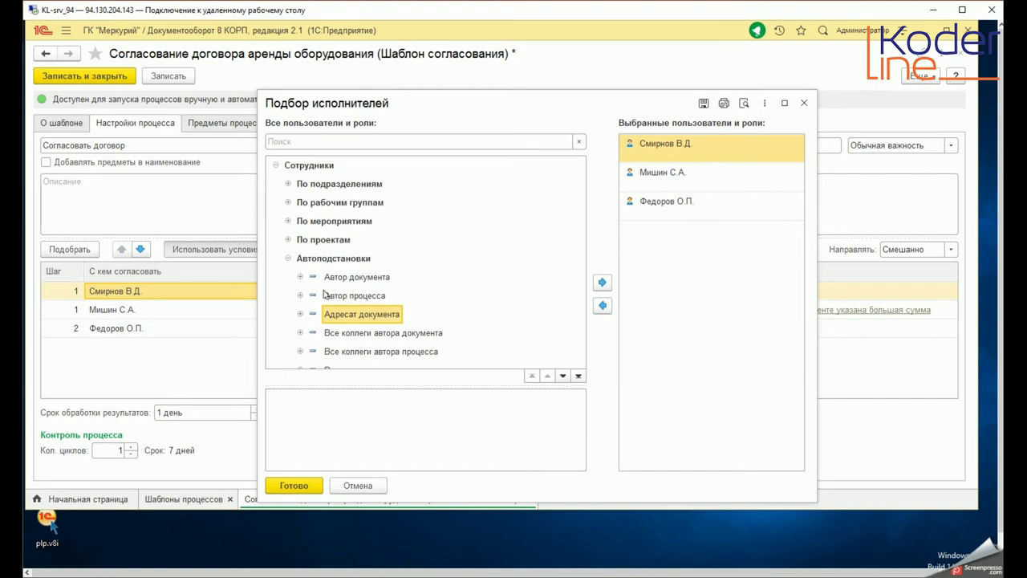
left_click(660, 153)
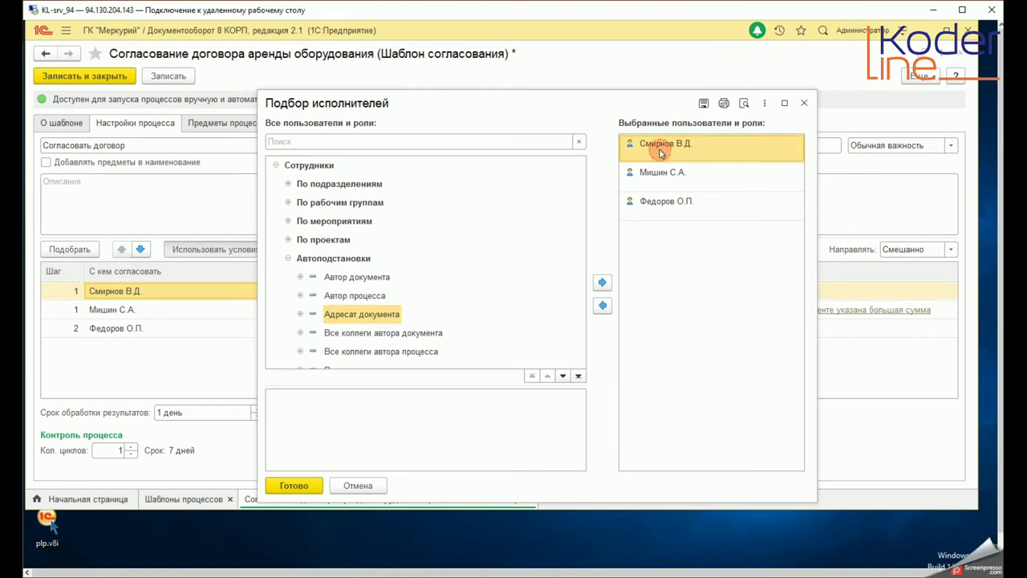
left_click(349, 294)
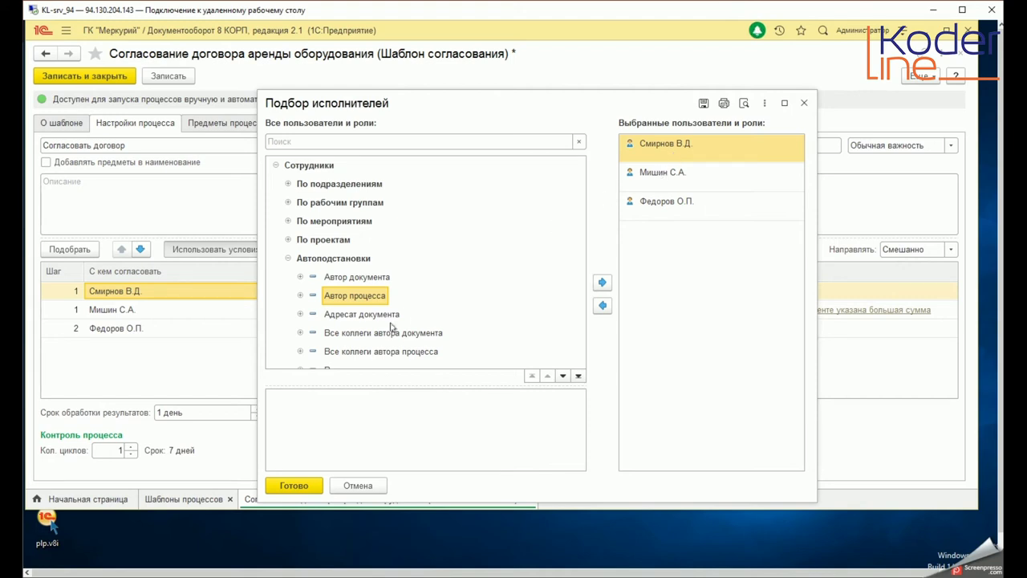
- Examine further entries under «Автоподстановки», including those for colleagues of the document author and of the person responsible for the document
scroll(357, 319, "down", 1)
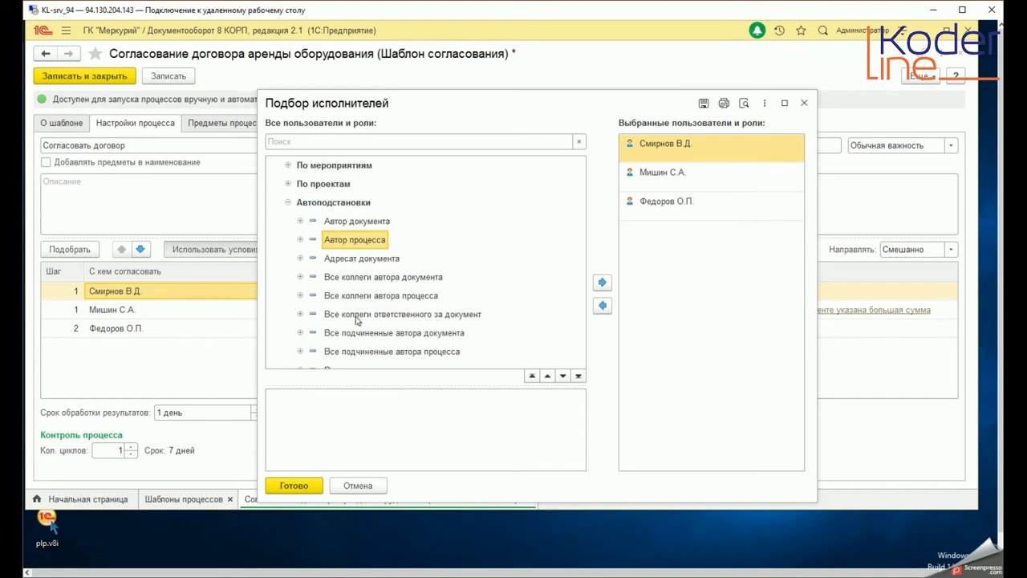
left_click(354, 206)
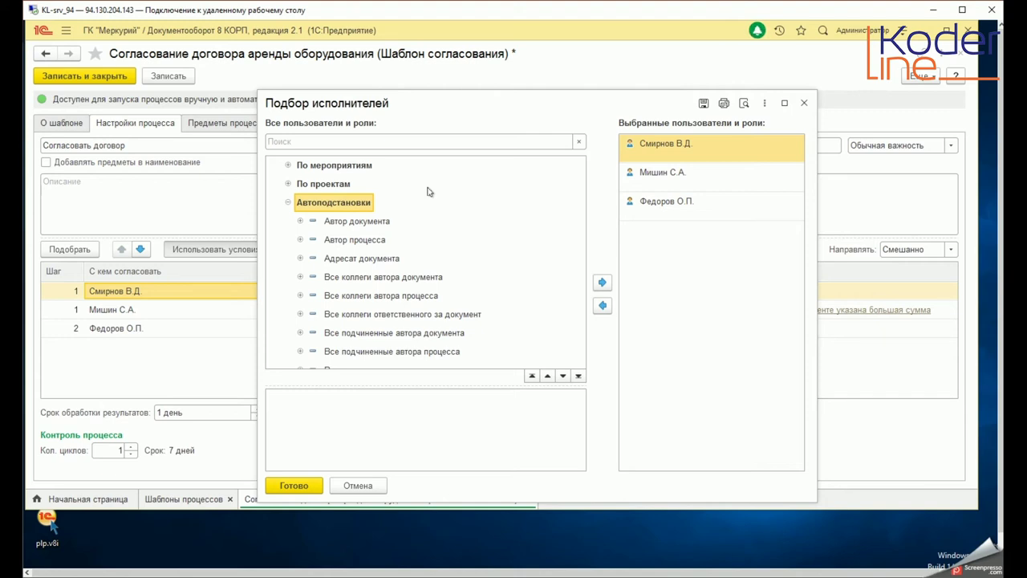
left_click(345, 222)
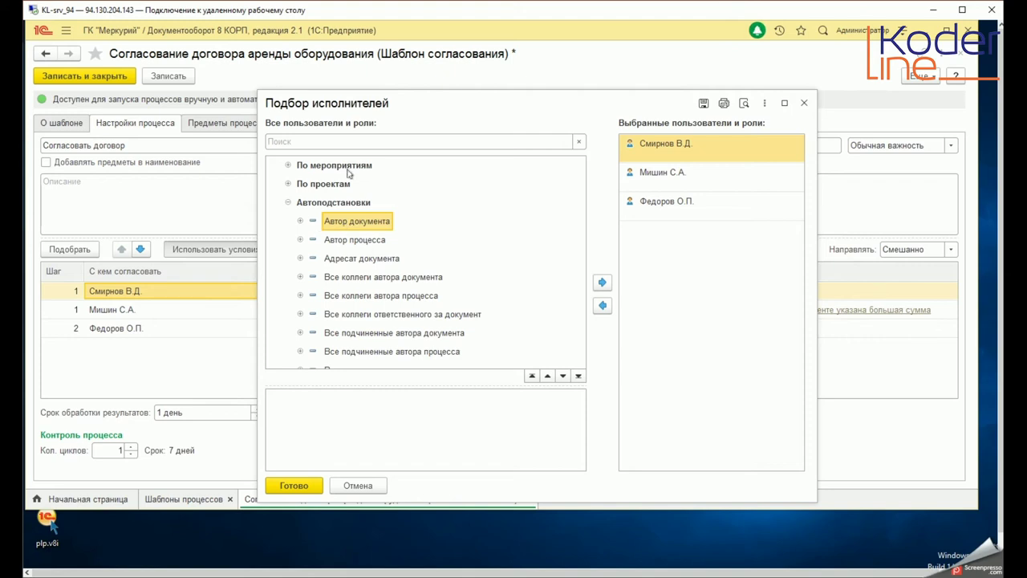
left_click(334, 222)
left_click(345, 240)
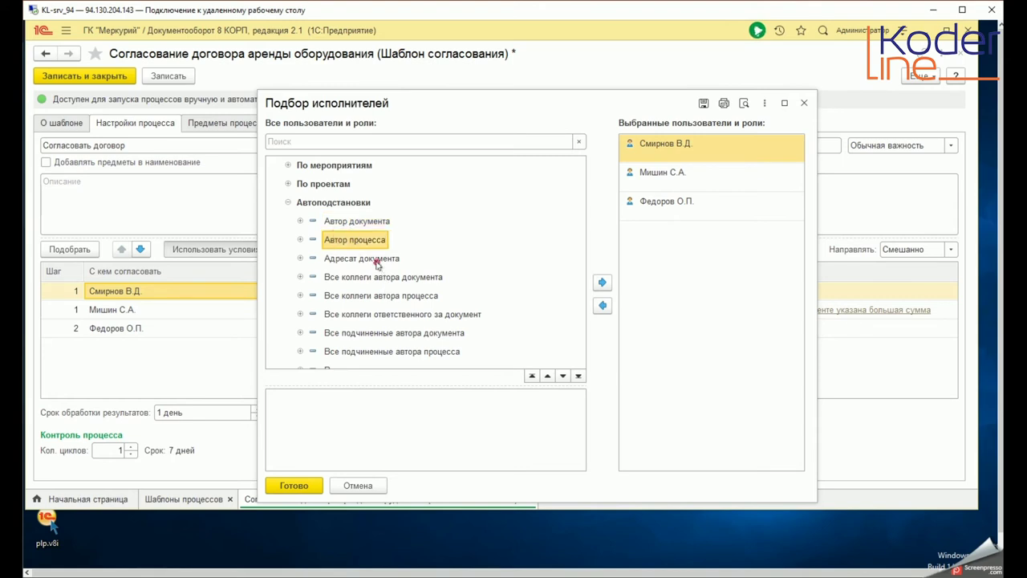
left_click(377, 261)
scroll(377, 269, "down", 1)
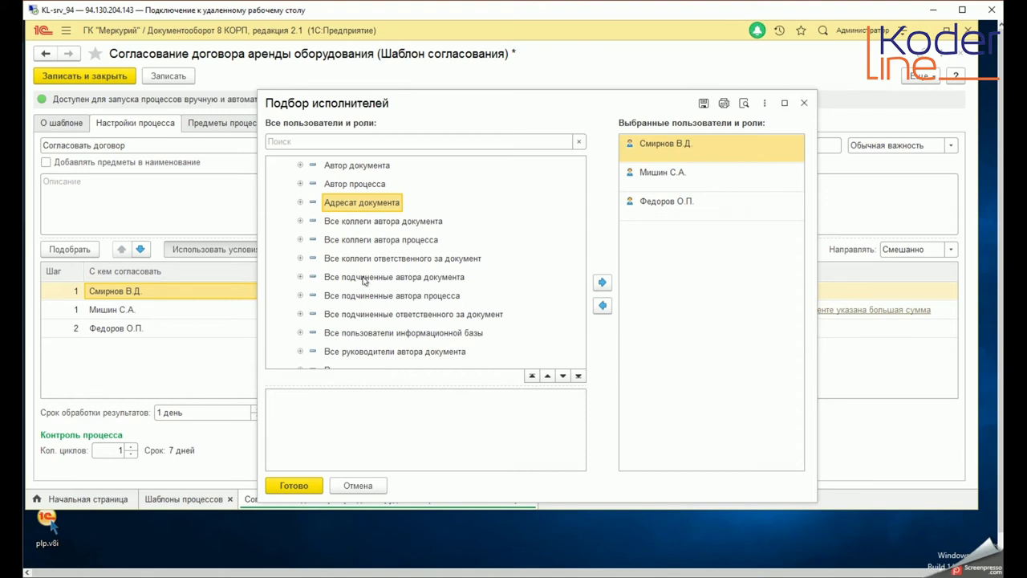
left_click(393, 221)
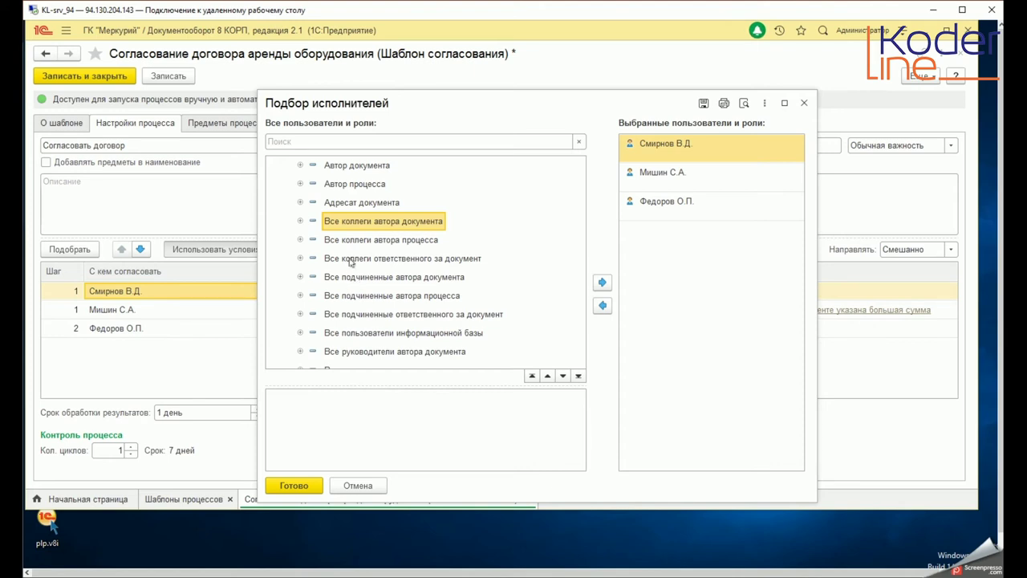
left_click(354, 260)
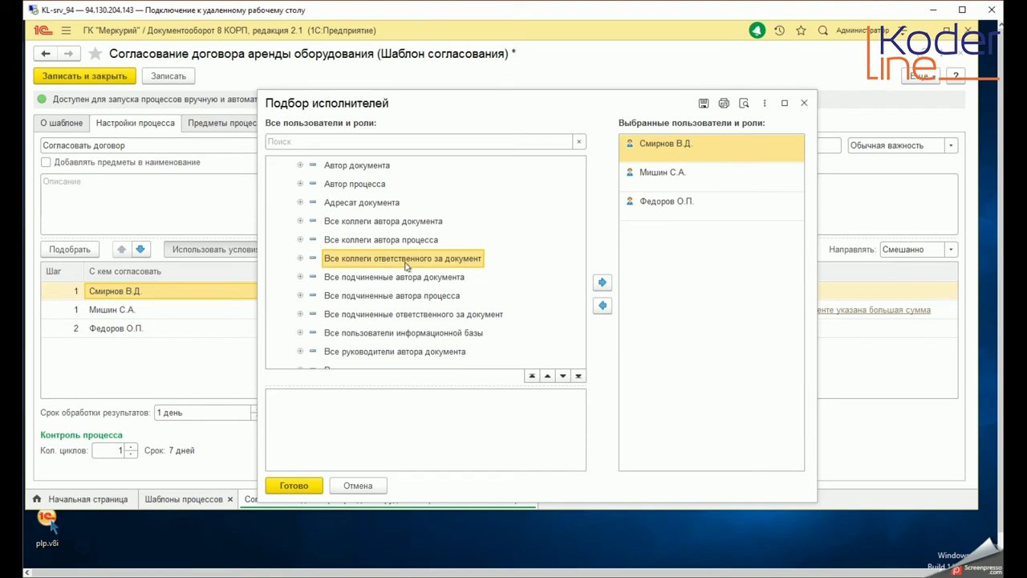
left_click(367, 224)
scroll(357, 271, "down", 1)
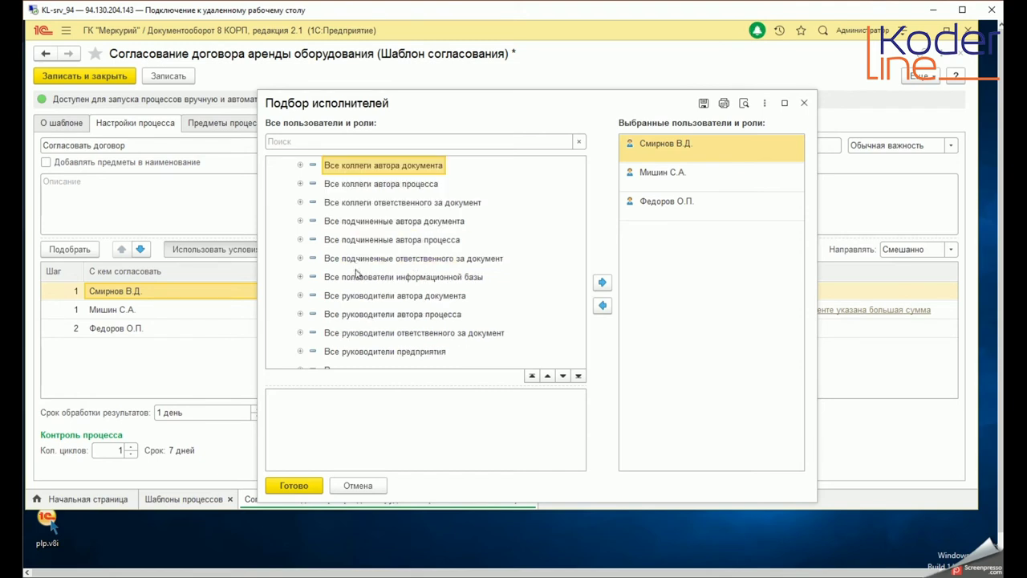
- Add the auto-substitution «Непосредственный руководитель автора документа» to the selected approvers
left_click(374, 301)
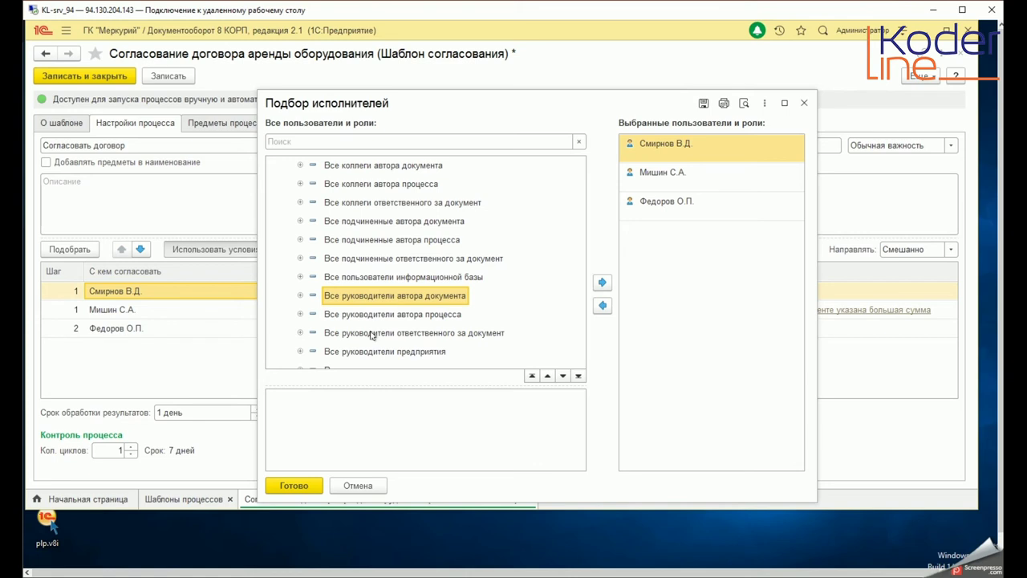
scroll(370, 335, "down", 2)
left_click(369, 278)
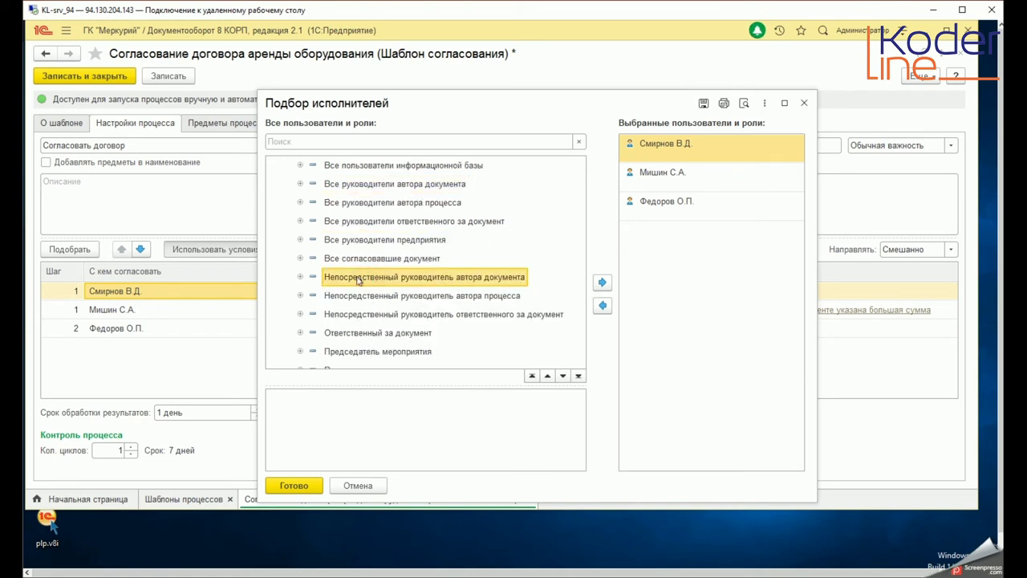
left_click(360, 279)
left_click(603, 281)
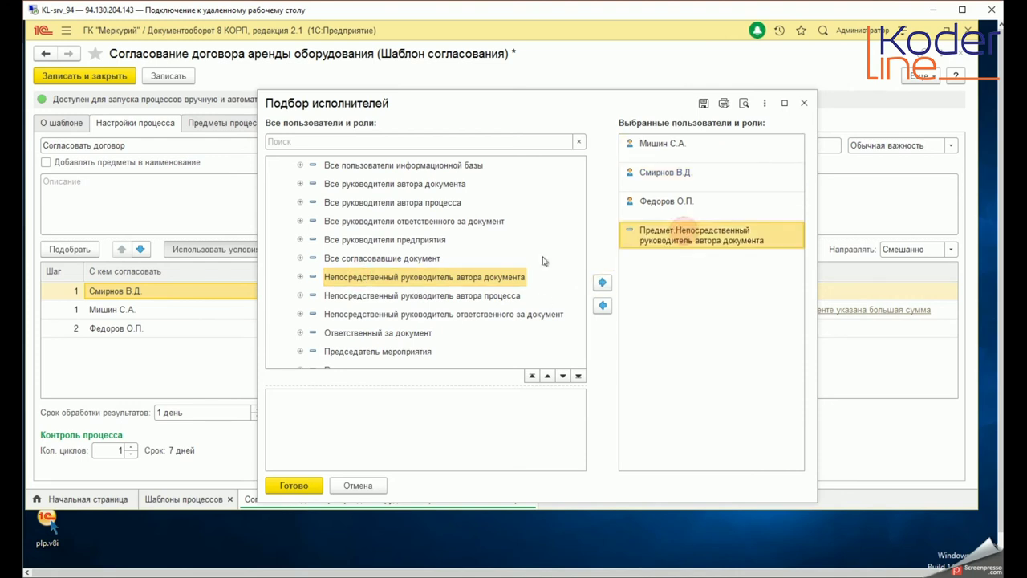
left_click(548, 375)
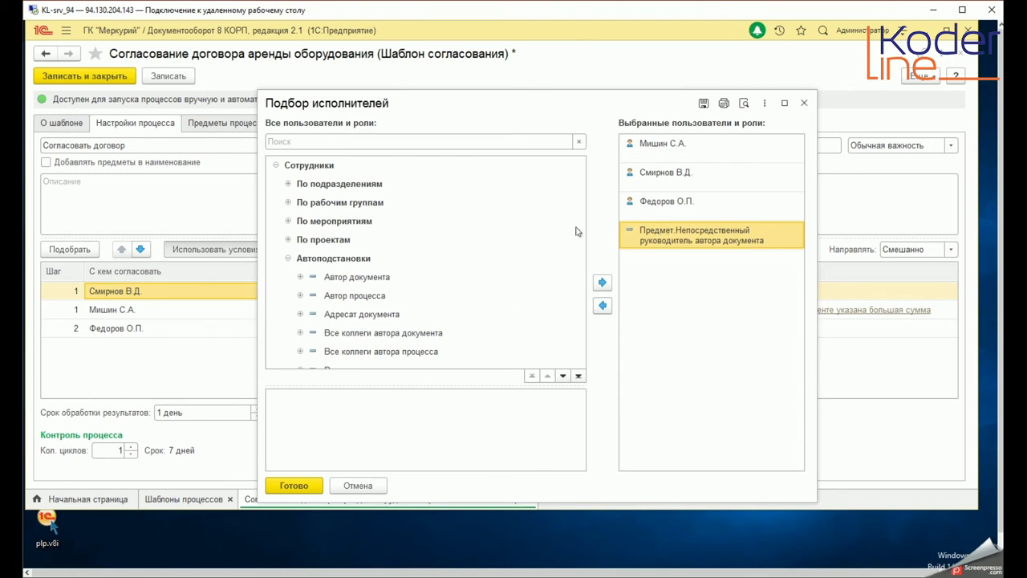
- Remove the second employee from the selected approvers and apply the approver selection to the template
left_click(696, 151)
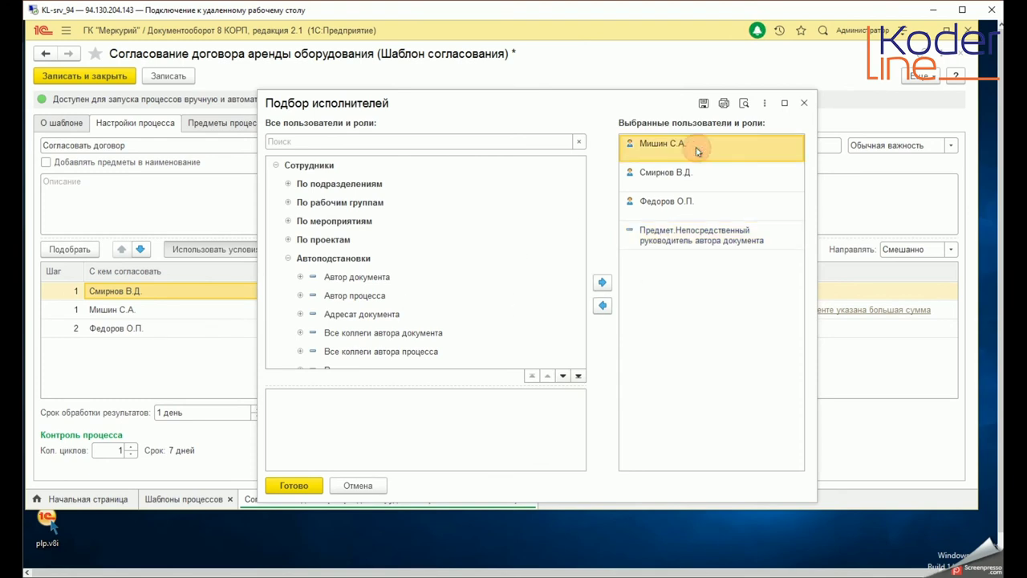
left_click(691, 166)
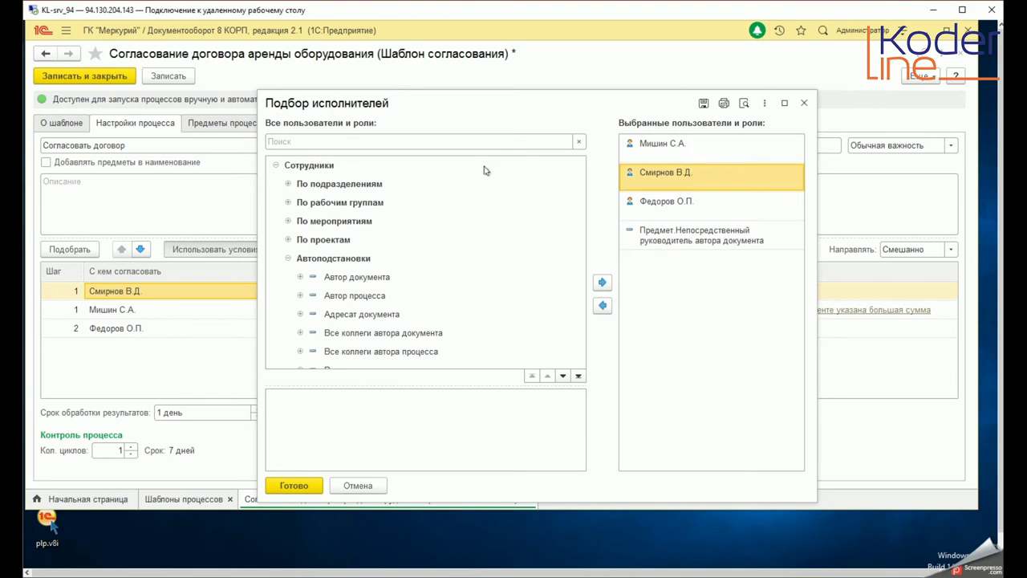
left_click(602, 306)
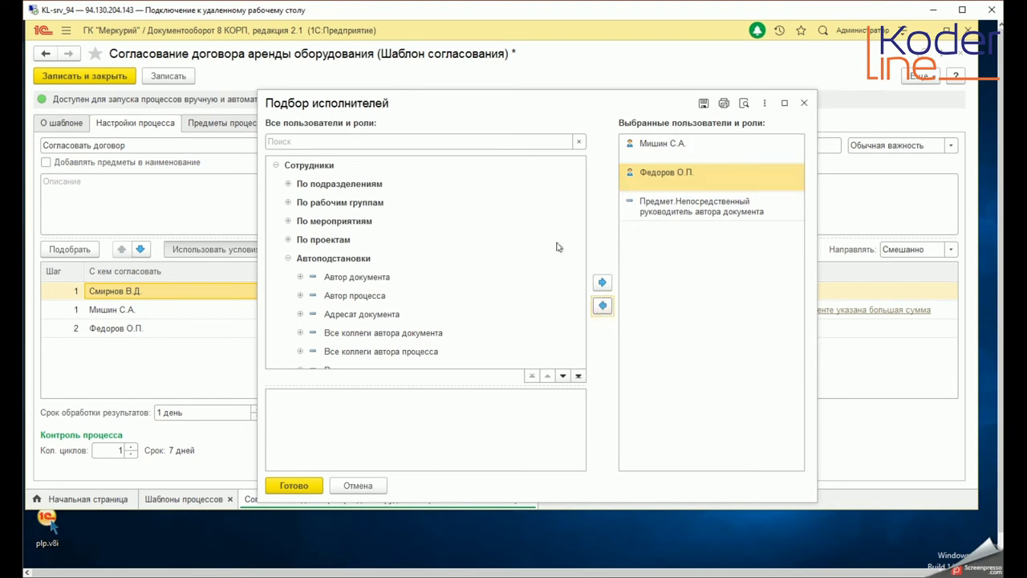
left_click(294, 485)
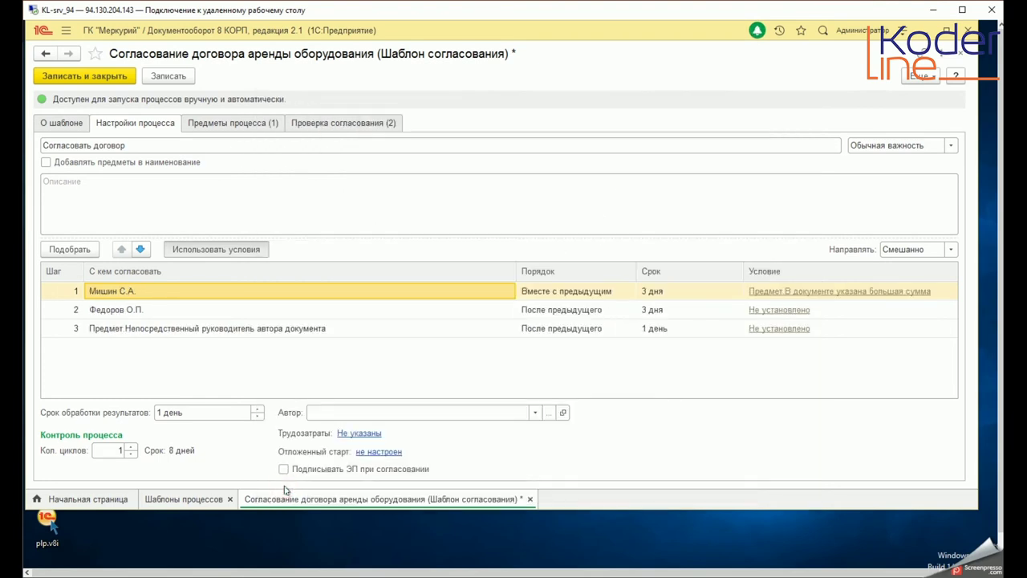
- Move the approver «Предмет.Непосредственный руководитель автора документа» up to the first row of the approval list
left_click(121, 335)
left_click(121, 249)
left_click(121, 249)
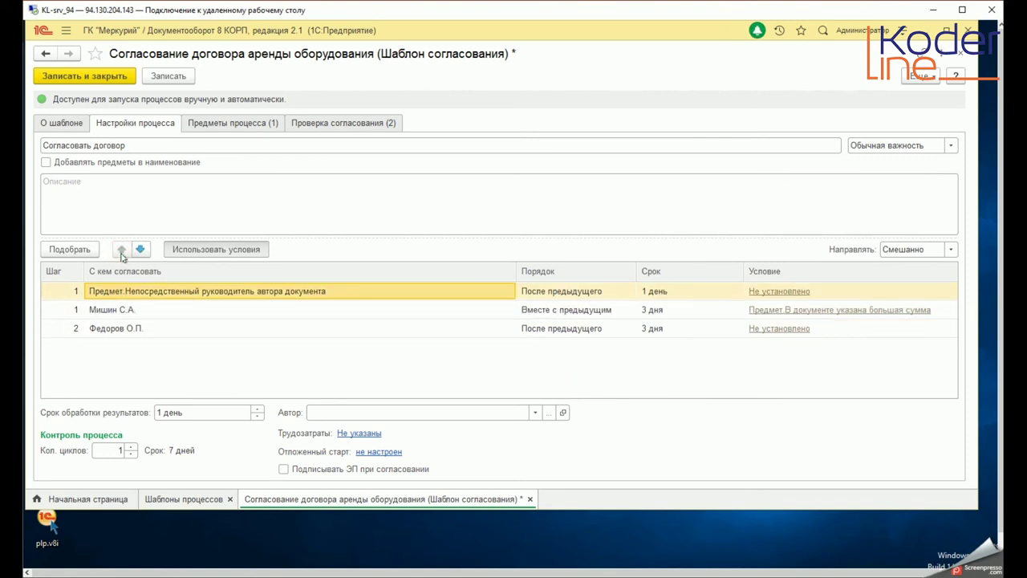
- Open the full performer selection for the second approver row, examine the entries under «Роли» and close it without choosing
left_click(109, 313)
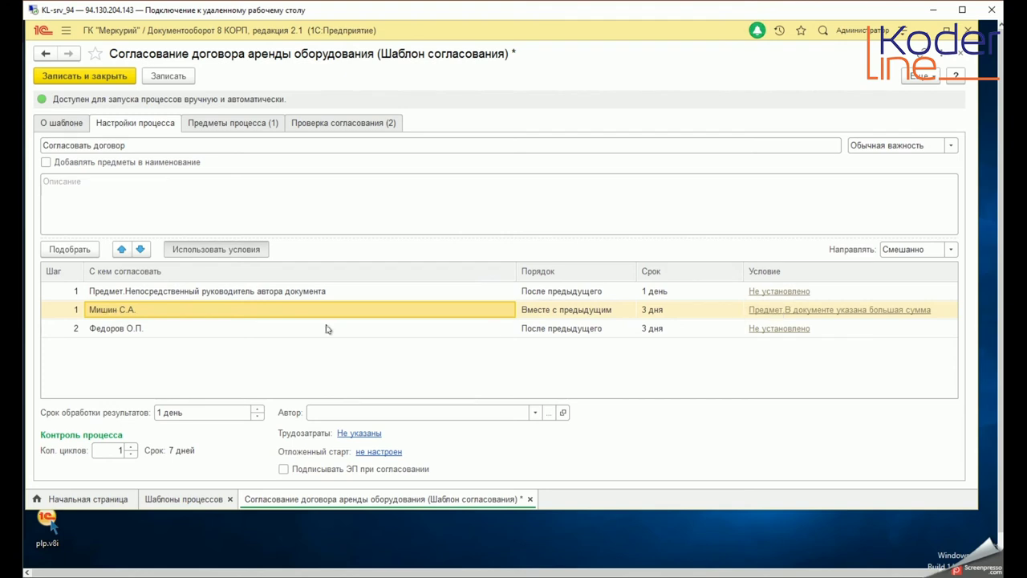
left_click(192, 314)
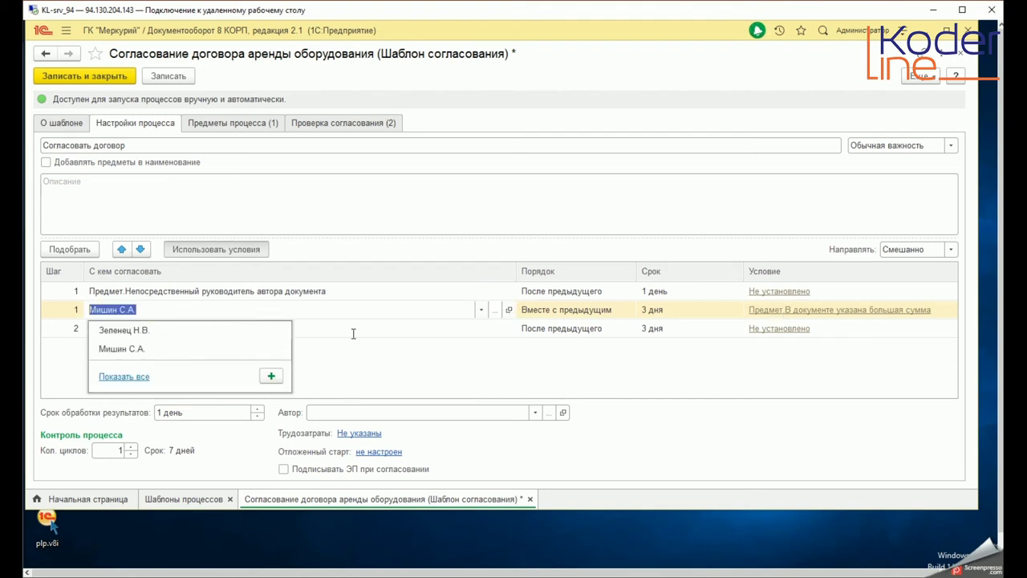
left_click(367, 362)
left_click(482, 311)
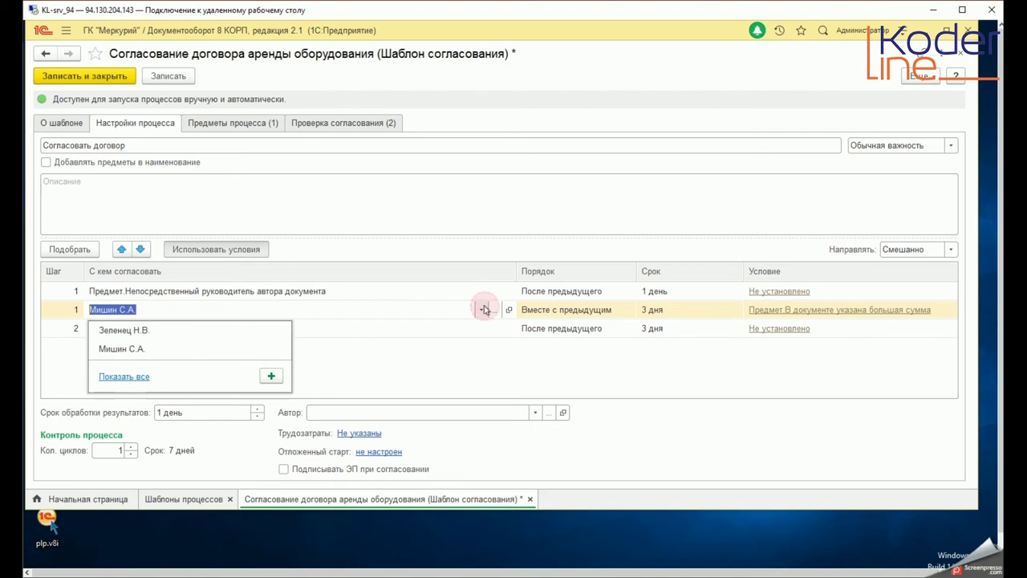
left_click(118, 376)
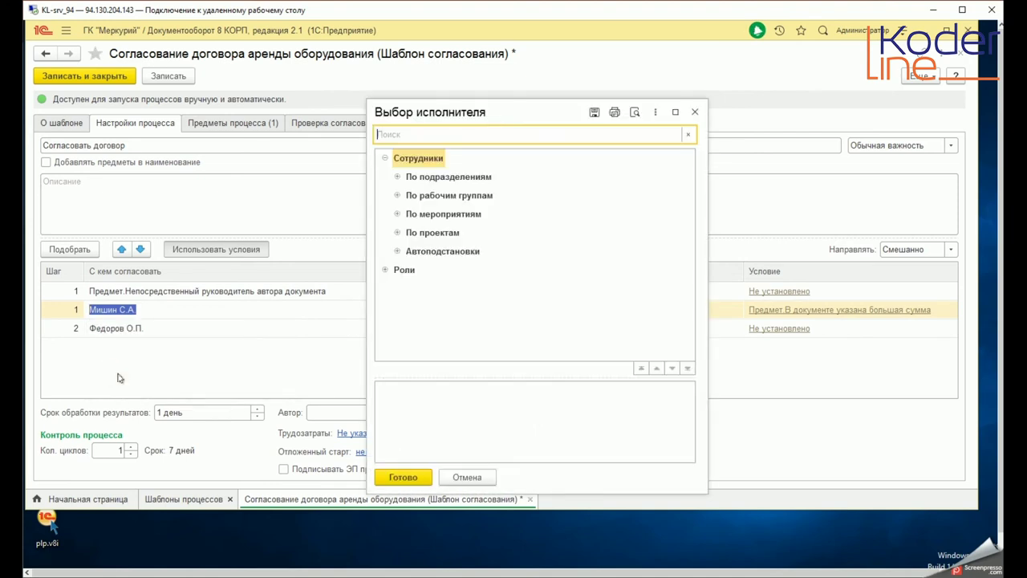
left_click(384, 269)
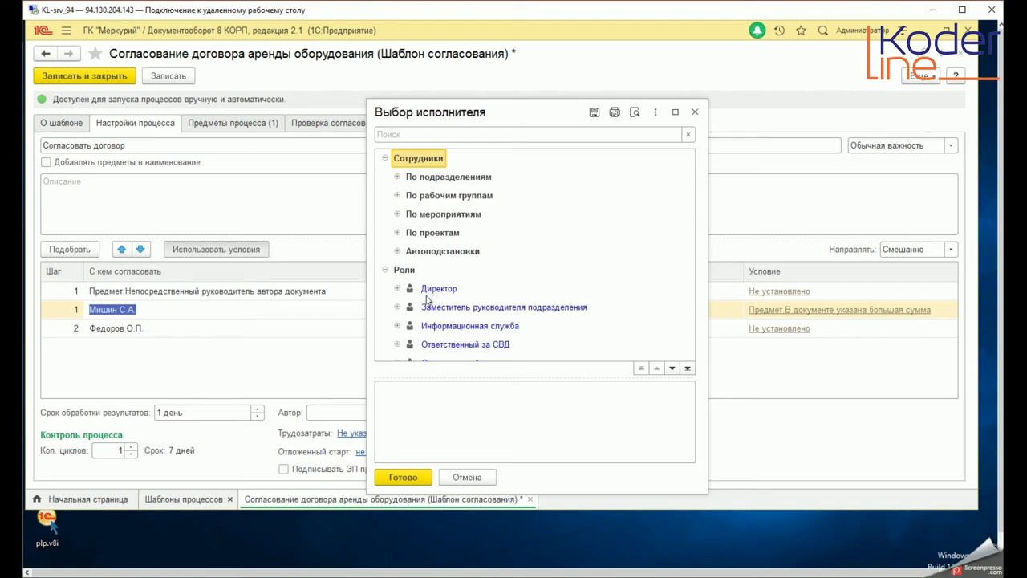
scroll(427, 297, "down", 2)
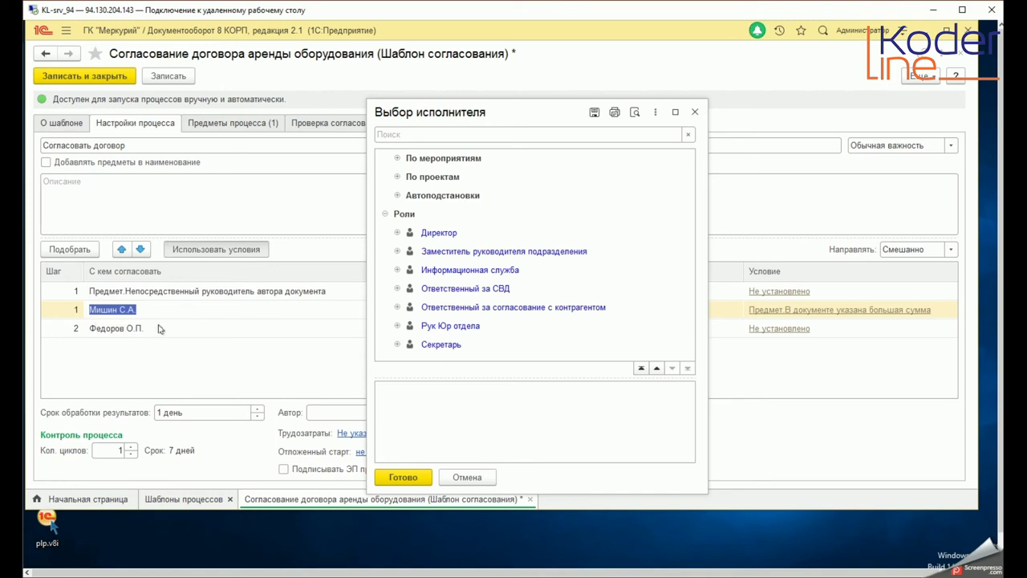
left_click(695, 111)
- Replace the employee in the last approver row with the role «Директор»
left_click(115, 355)
left_click(115, 330)
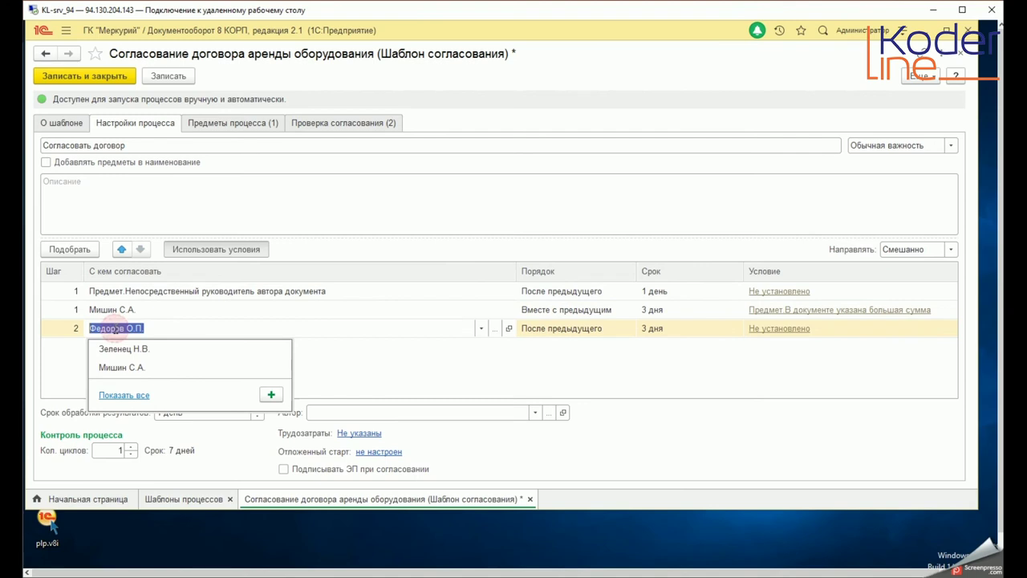
left_click(104, 394)
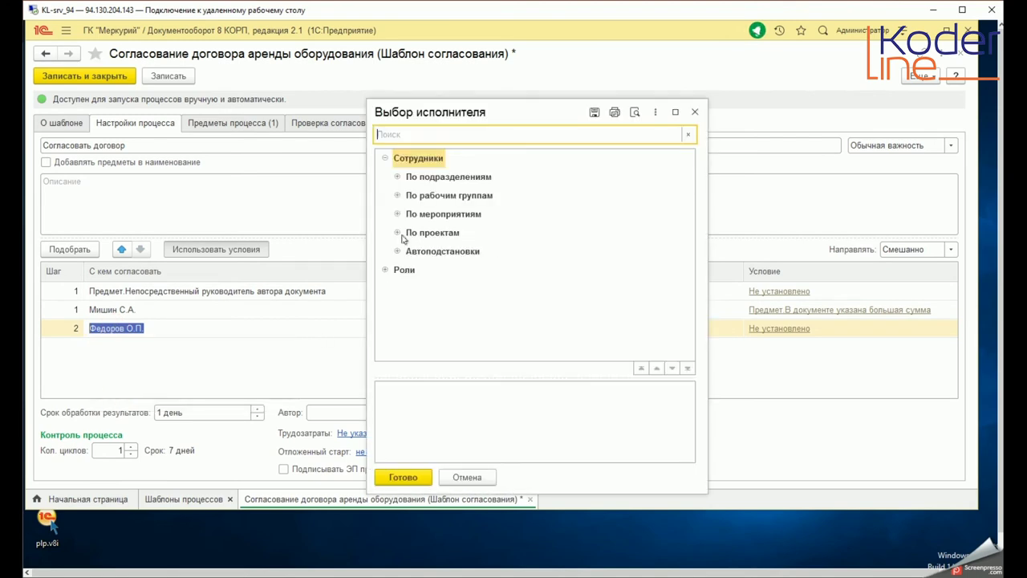
left_click(385, 270)
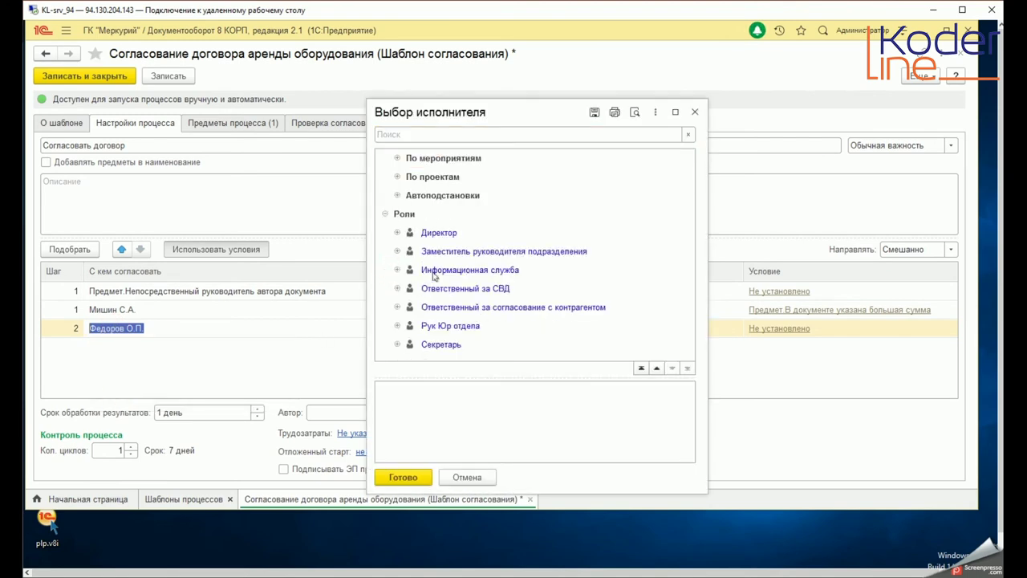
double_click(446, 232)
left_click(402, 477)
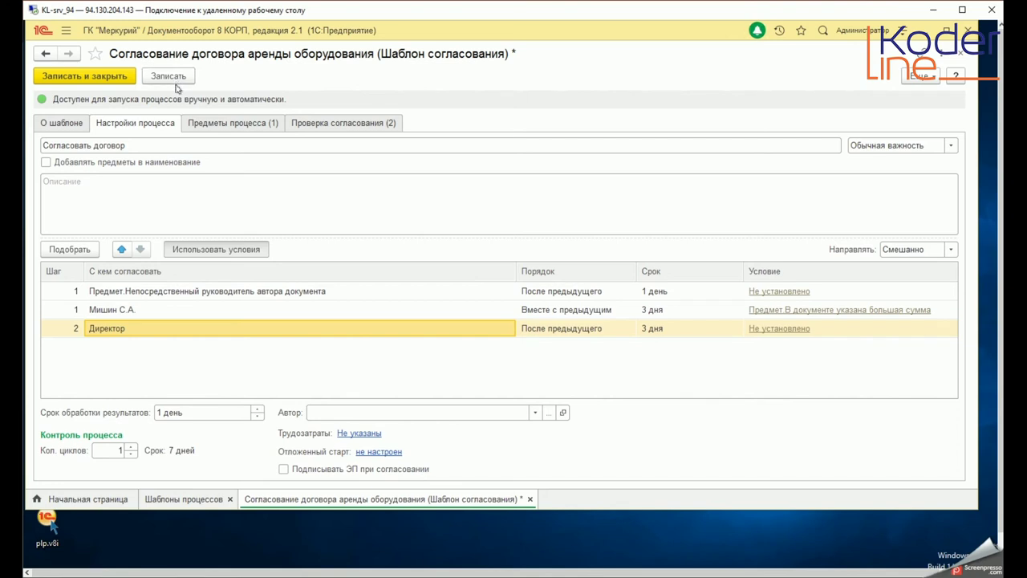
- Close the approval template «Согласование договора аренды оборудования» and save its changes
left_click(145, 312)
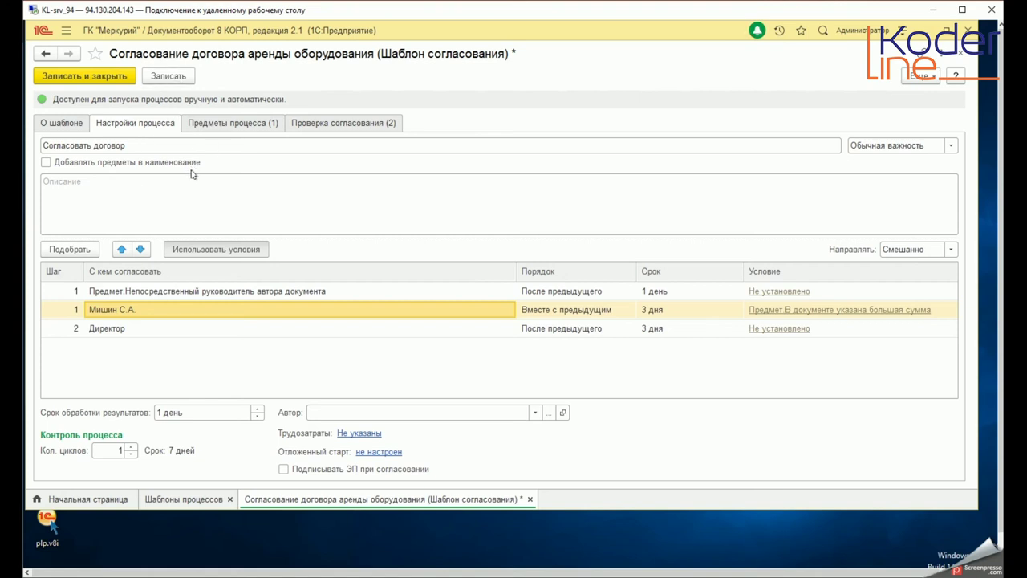
left_click(958, 53)
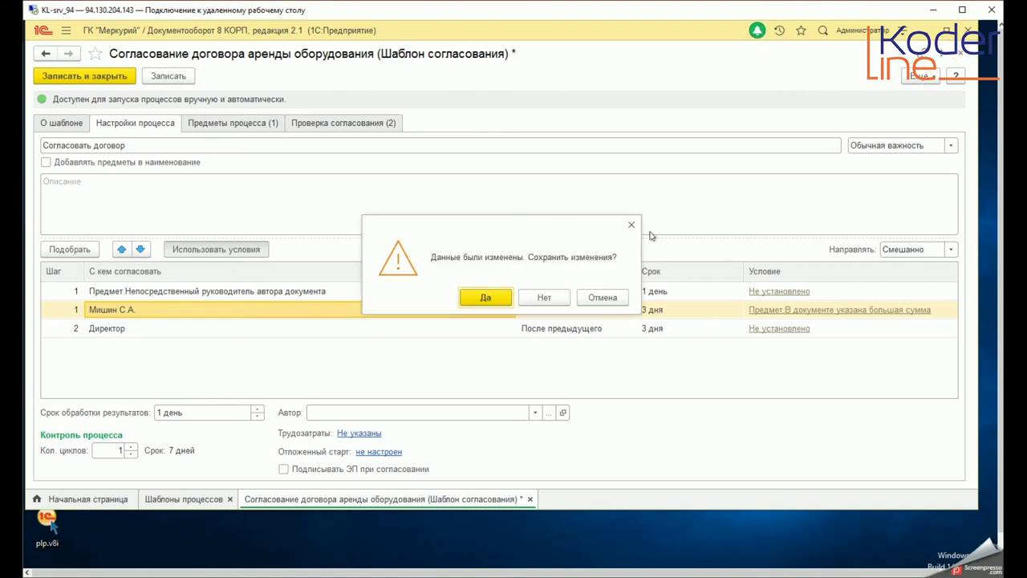
left_click(491, 295)
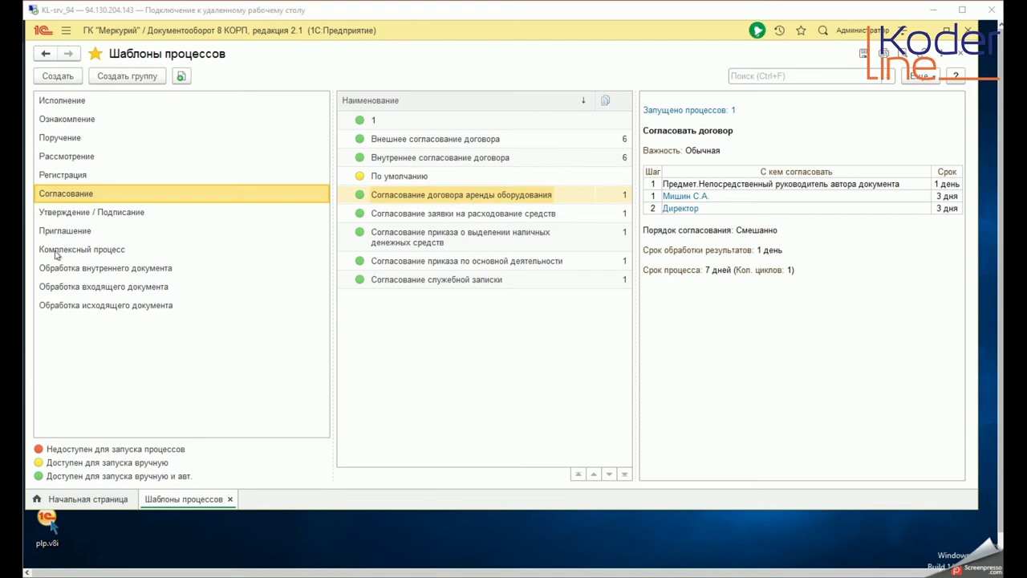
- Compare the «Комплексный процесс» templates with the «Исполнение» template, including both «Коррупционный контроль договора» variants
left_click(70, 253)
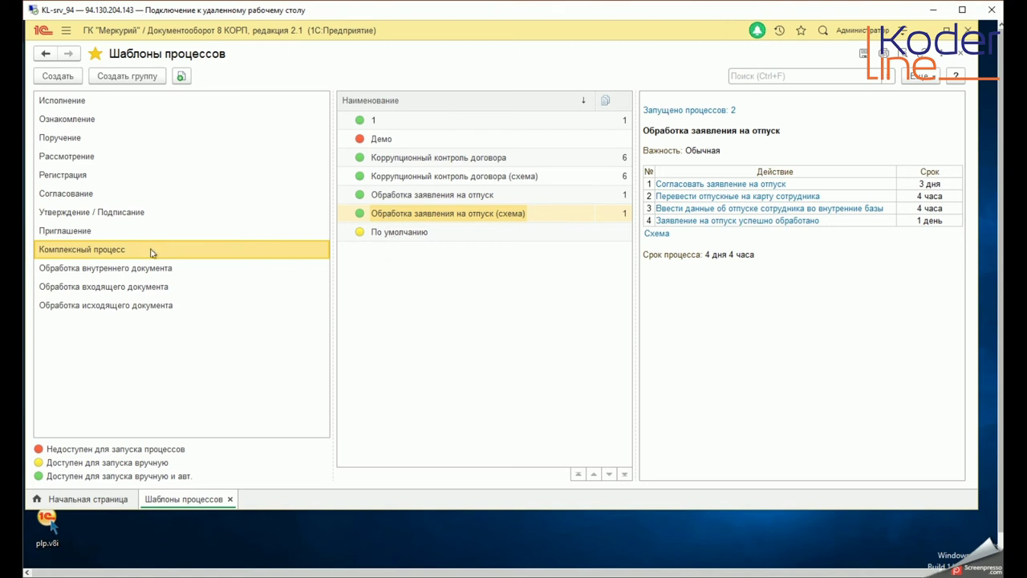
left_click(94, 101)
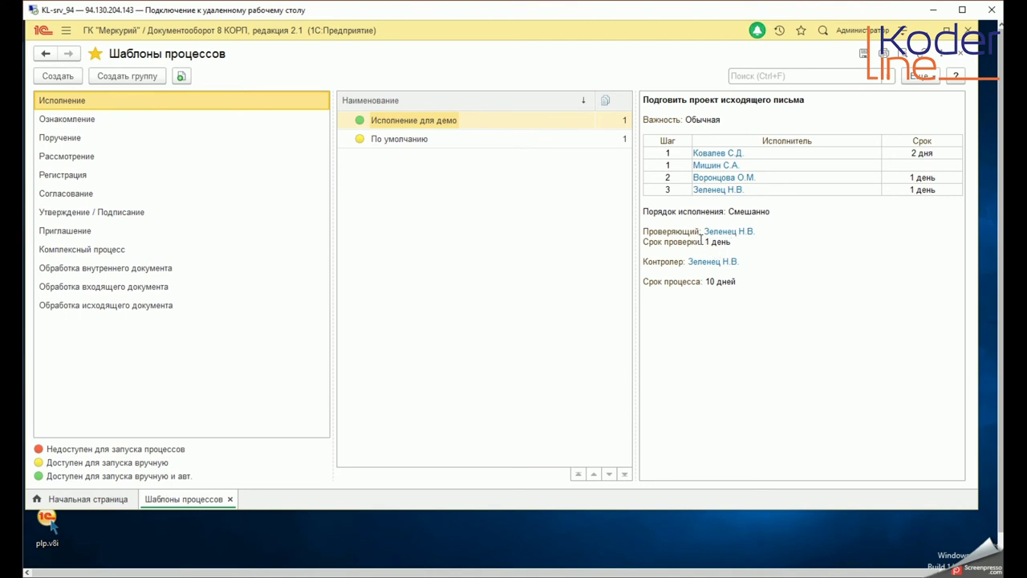
left_click(116, 249)
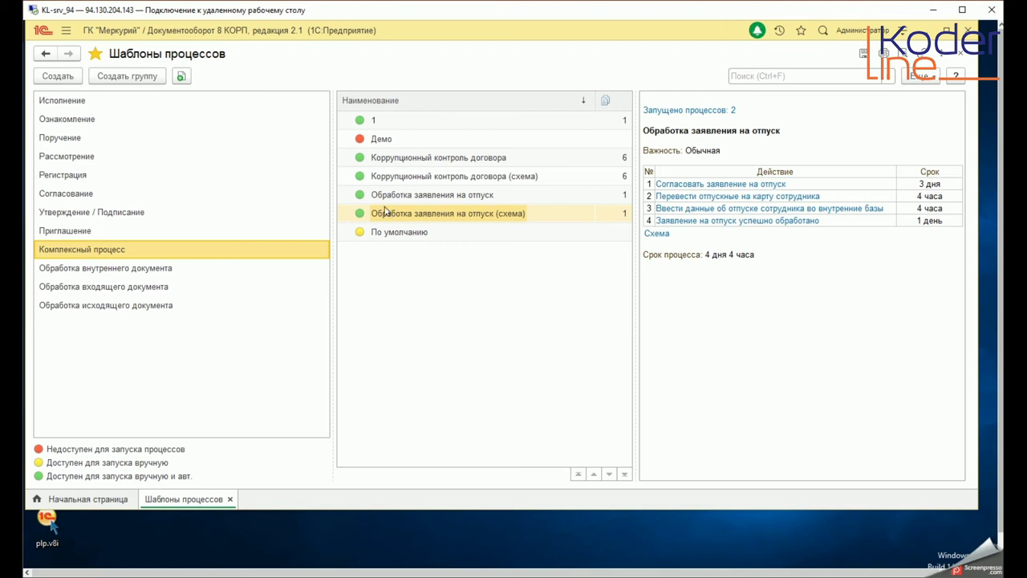
left_click(425, 181)
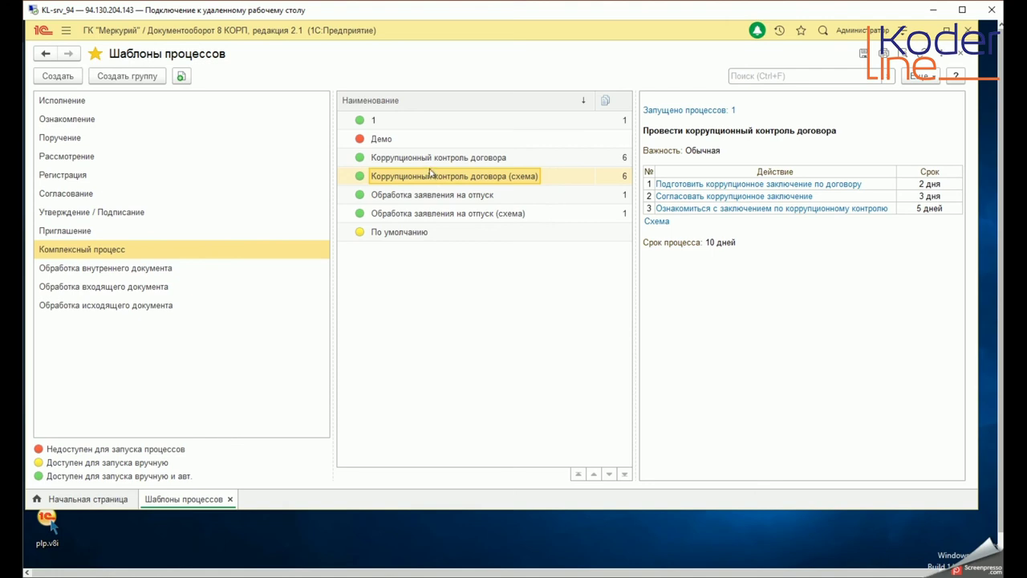
left_click(430, 161)
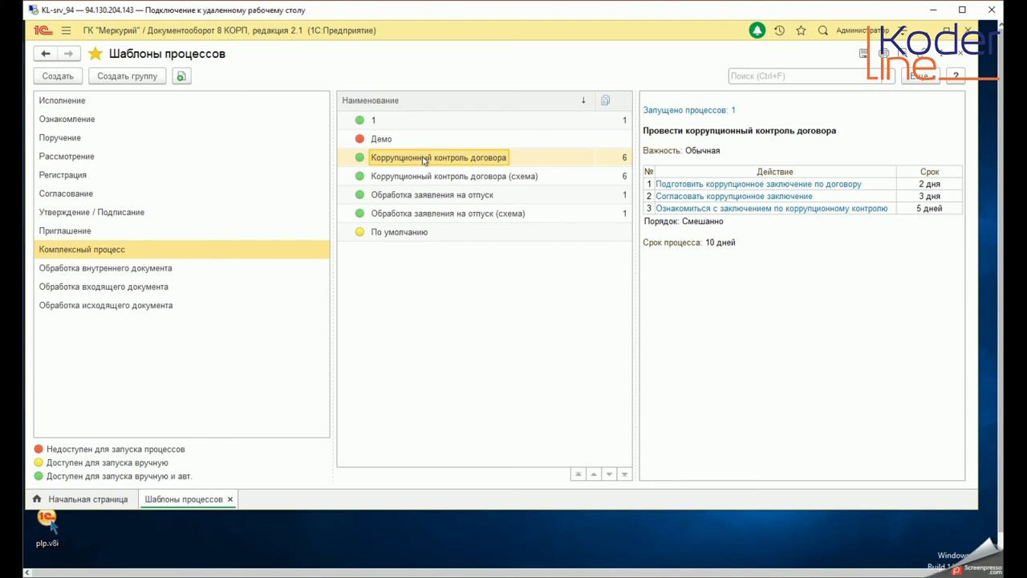
- Open the complex process template «Коррупционный контроль договора» and review the three actions in its process settings
double_click(423, 160)
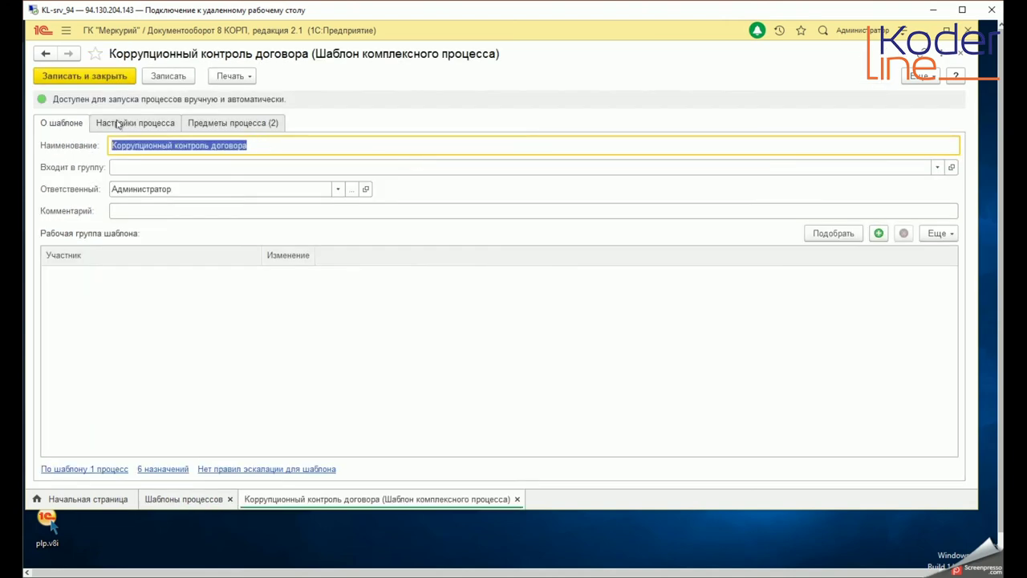
left_click(117, 124)
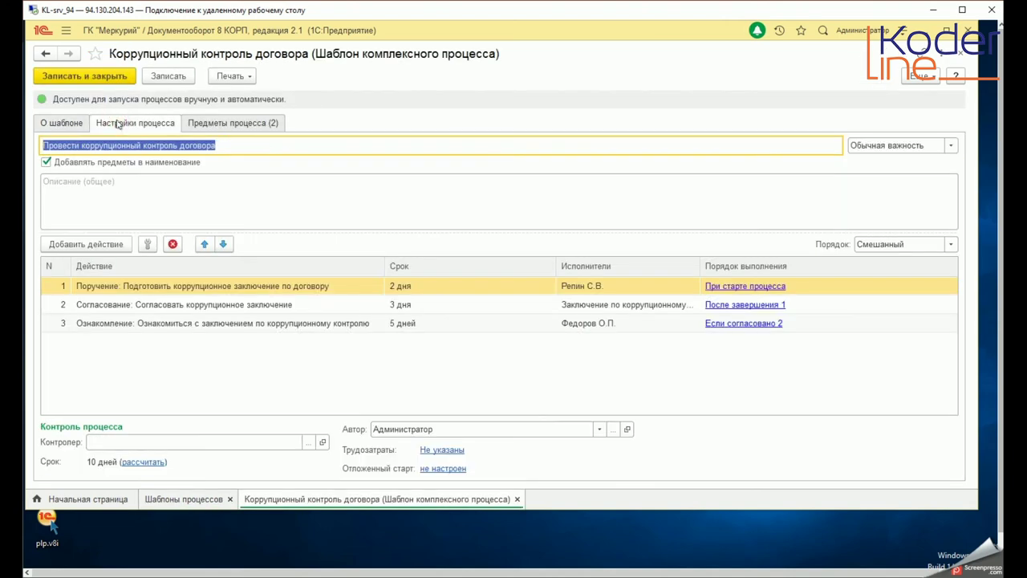
left_click(136, 292)
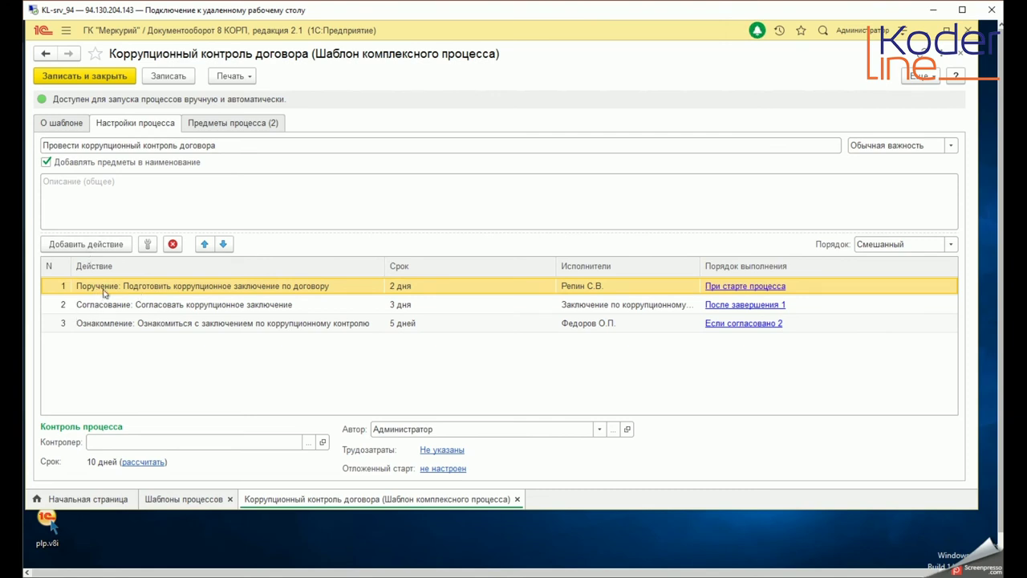
left_click(107, 306)
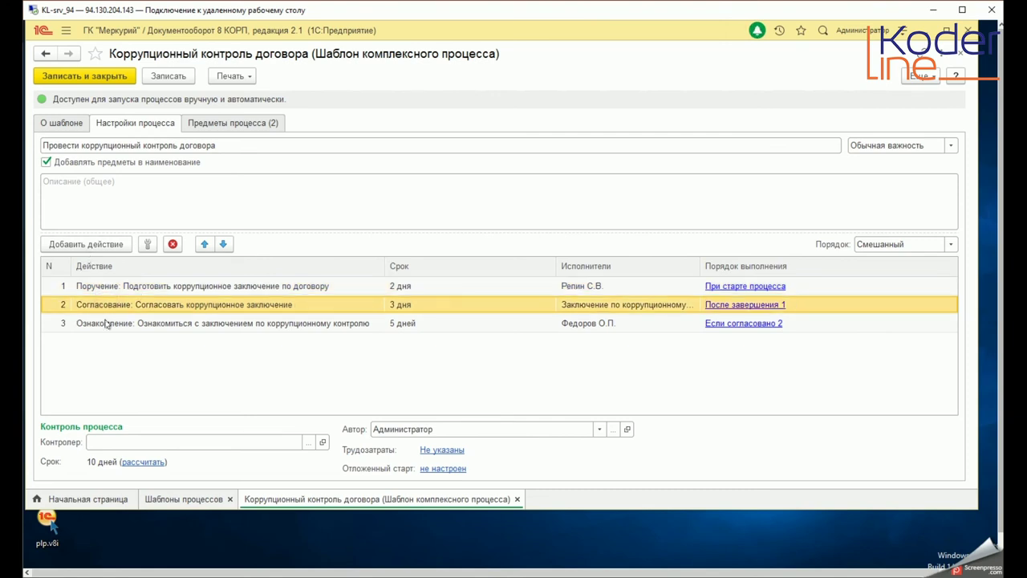
left_click(108, 325)
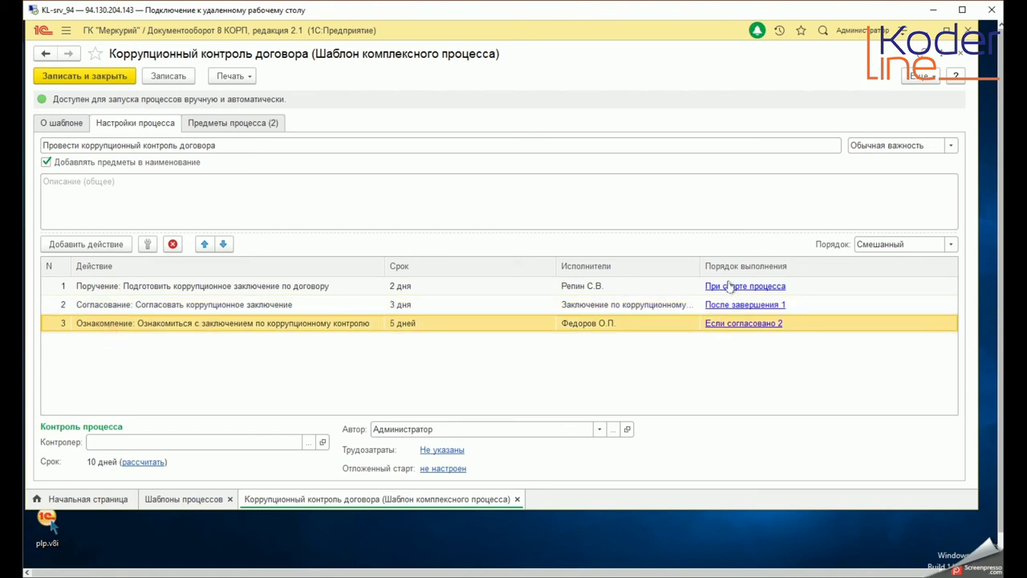
- Inspect the settings of the assignment action and the approval action, widening the approval window to read its approver, and close both
double_click(138, 289)
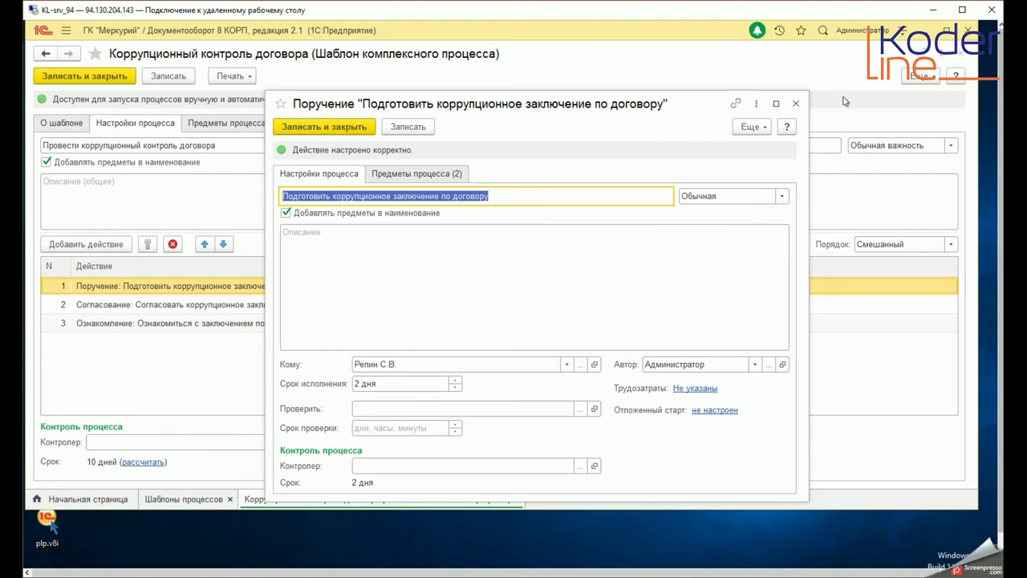
left_click(796, 105)
double_click(135, 304)
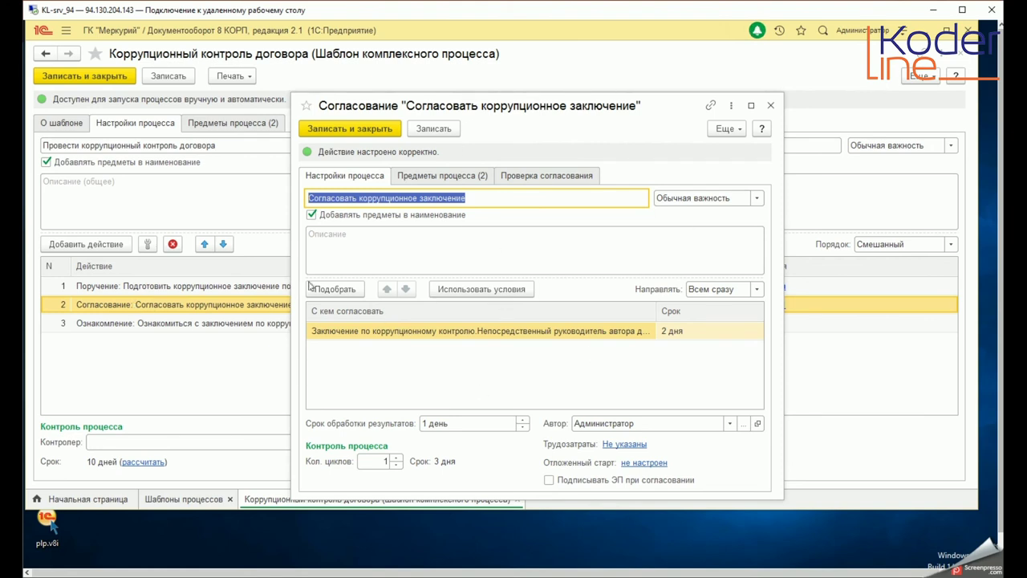
left_click_drag(287, 240, 133, 269)
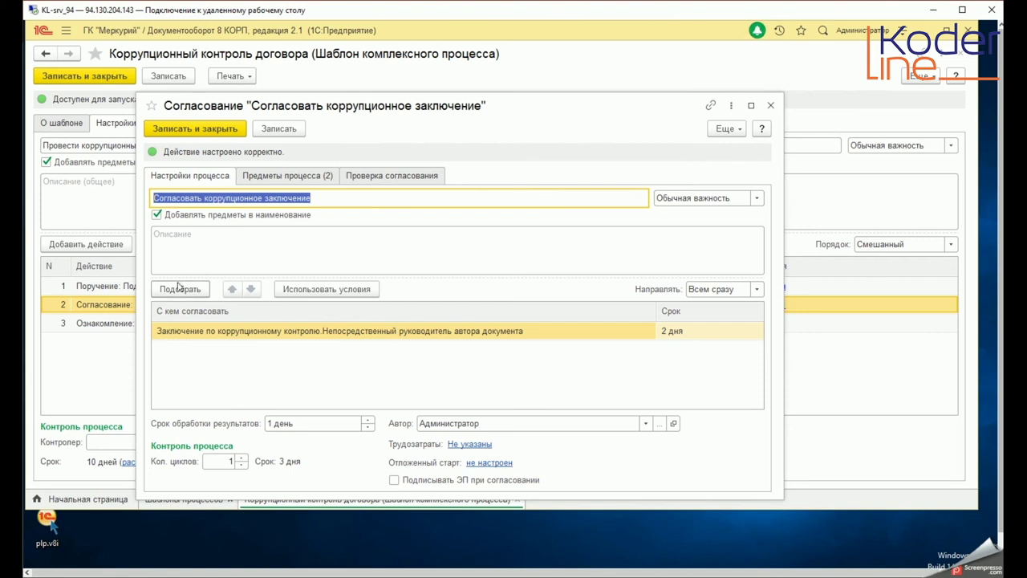
left_click(769, 107)
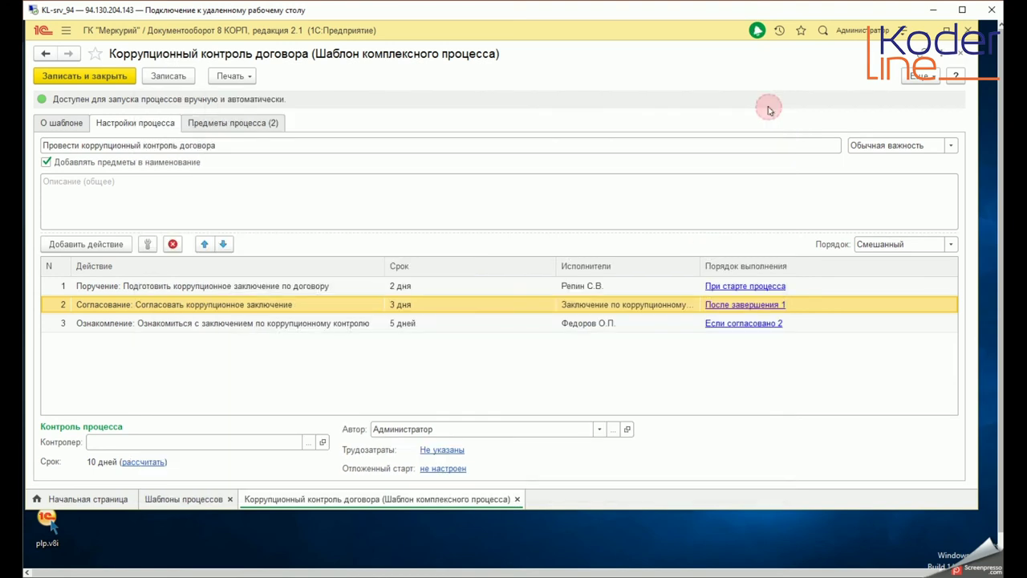
- Browse the action variants that can be added to the complex process, including those under «Другие варианты»
left_click(85, 244)
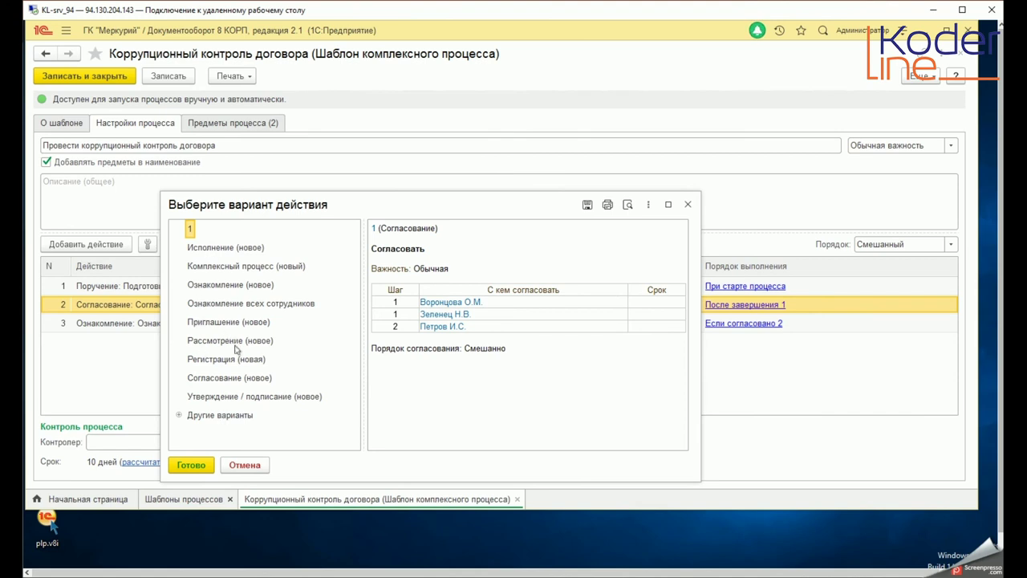
left_click(178, 415)
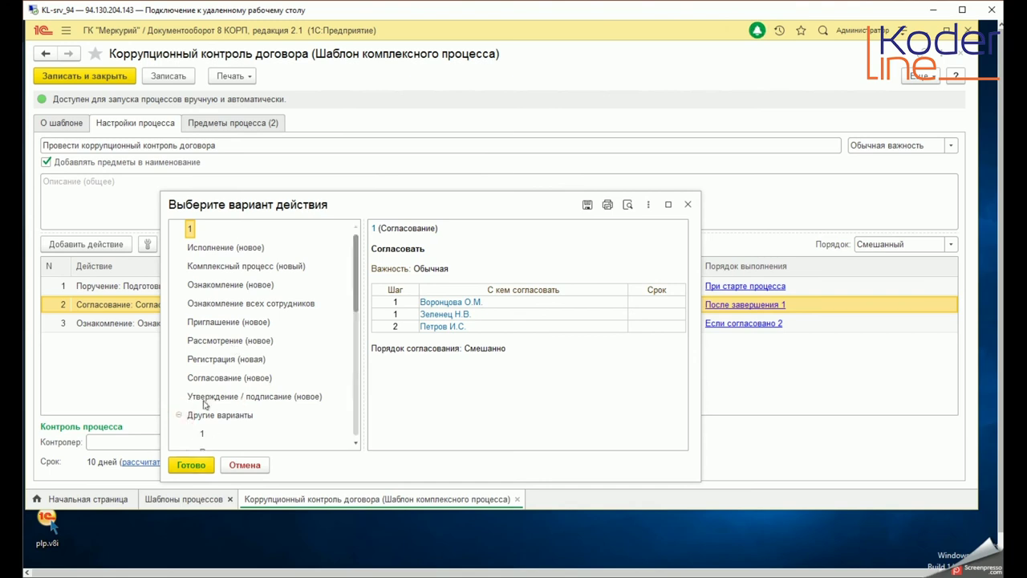
scroll(205, 399, "up", 1)
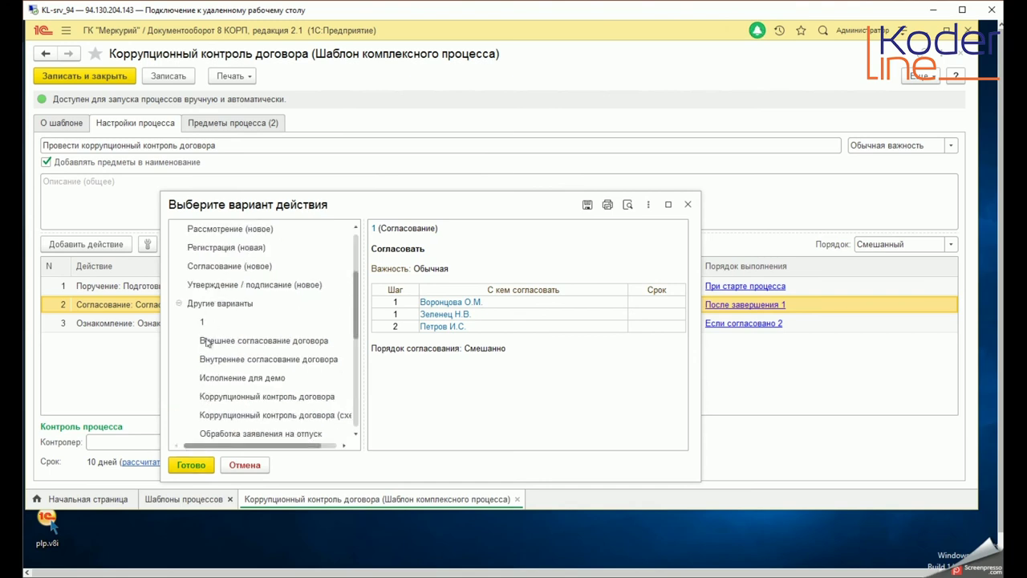
scroll(217, 365, "up", 3)
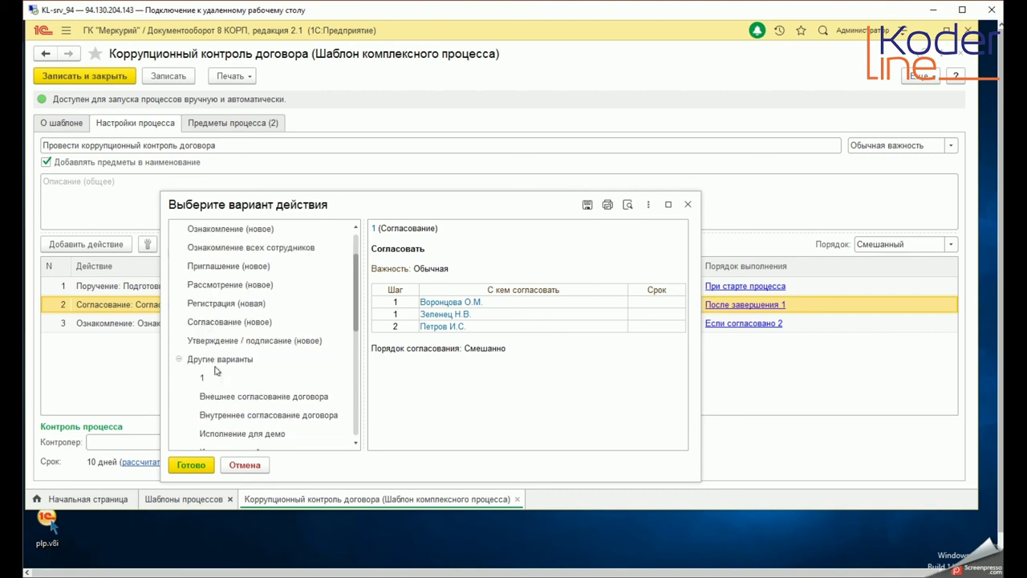
- Start a new «Исполнение» action, discard it without saving, and close the «Коррупционный контроль договора» template
left_click(231, 249)
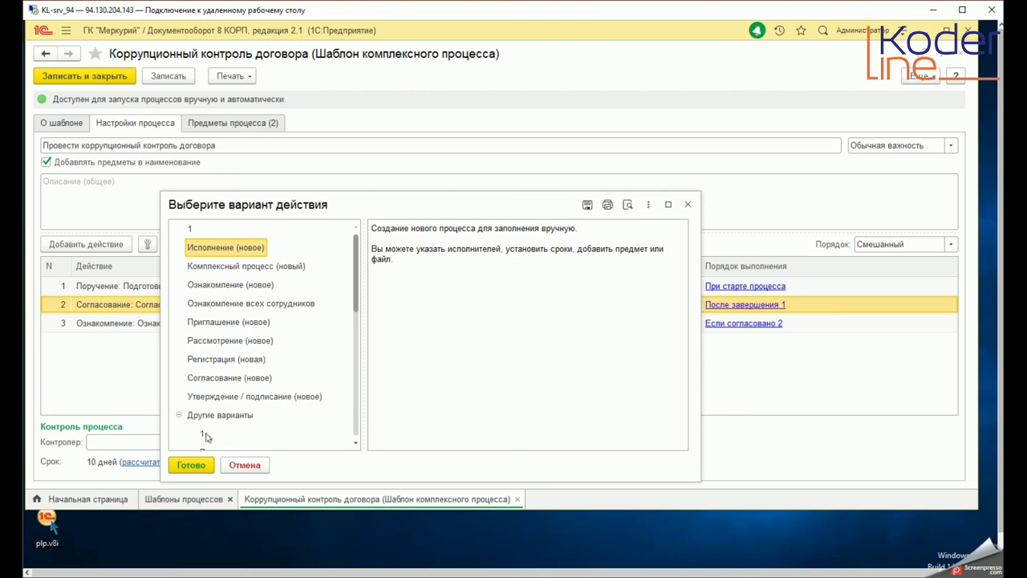
left_click(189, 466)
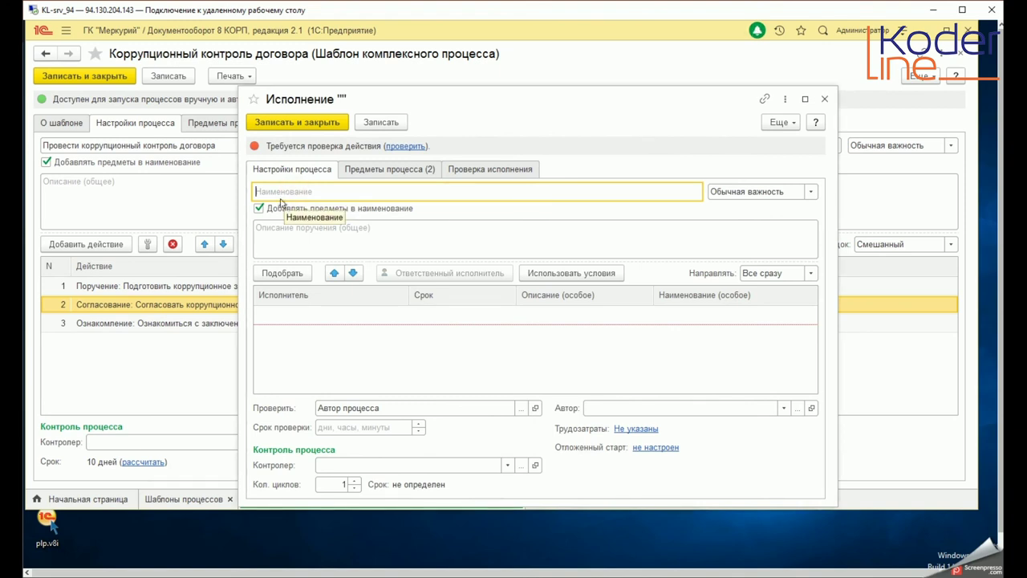
type("и")
left_click_drag(263, 190, 255, 193)
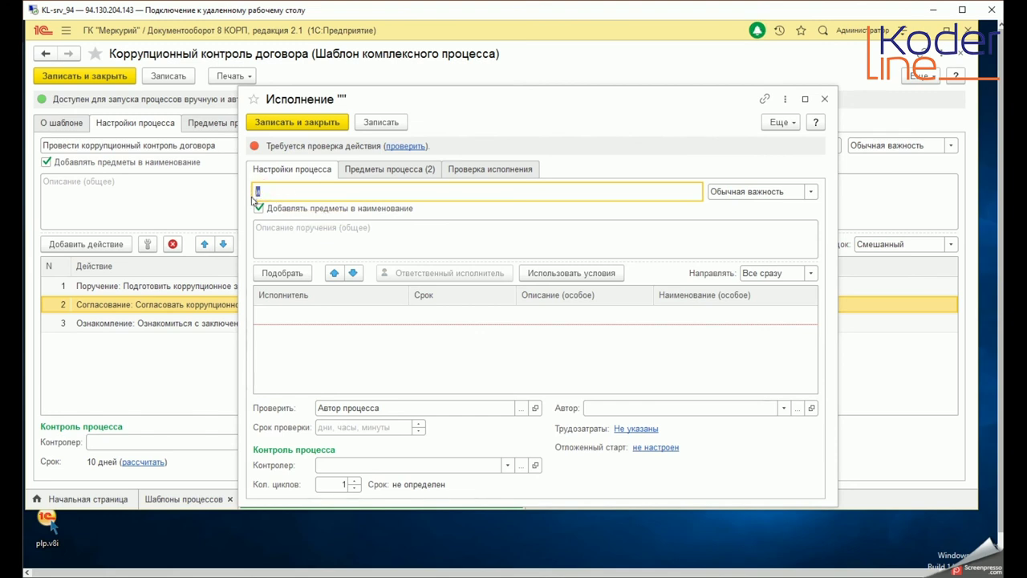
left_click(823, 100)
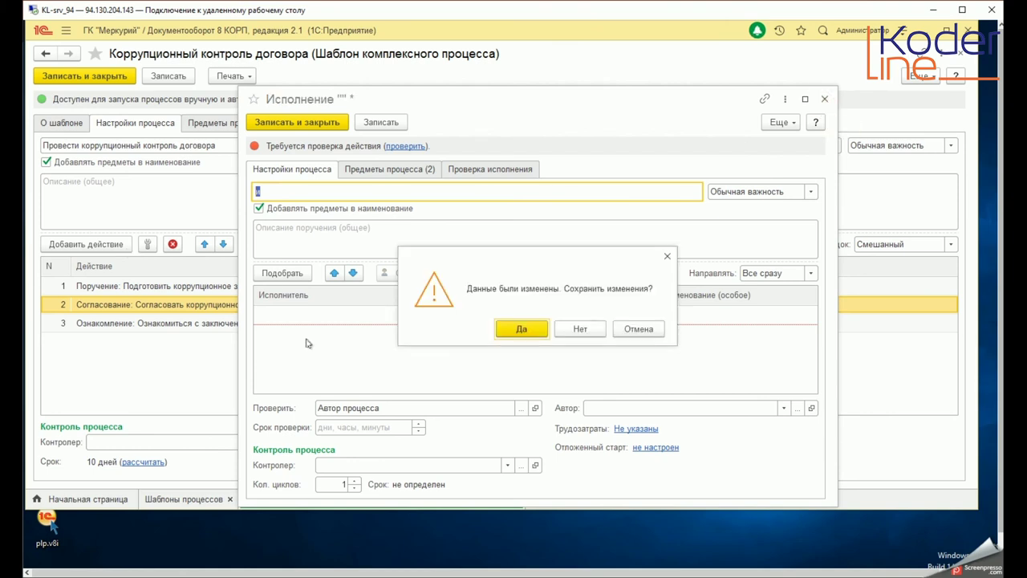
left_click(578, 329)
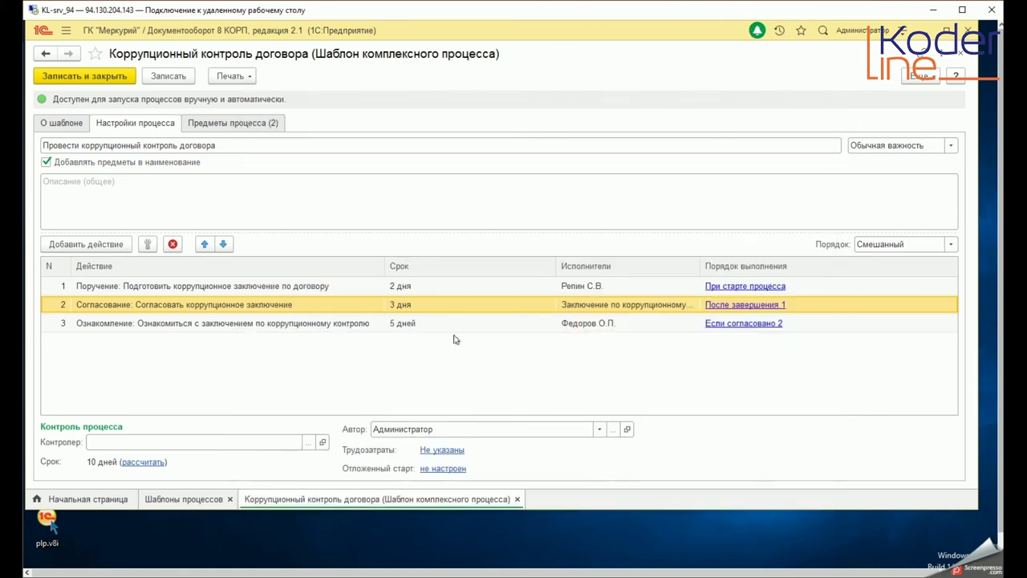
key("Escape")
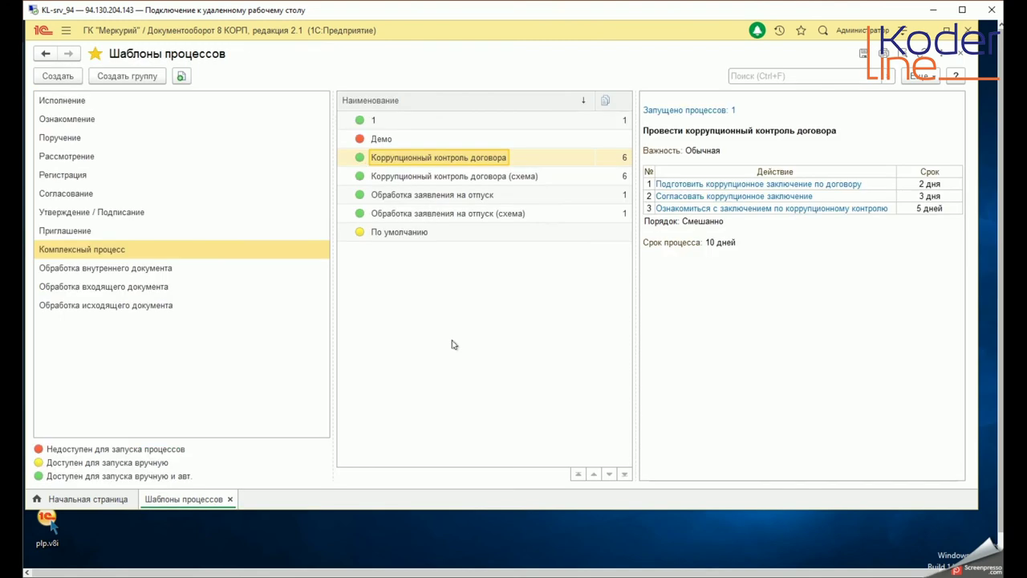
- Open the complex process template «Коррупционный контроль договора (схема)» and review its process settings
left_click(459, 176)
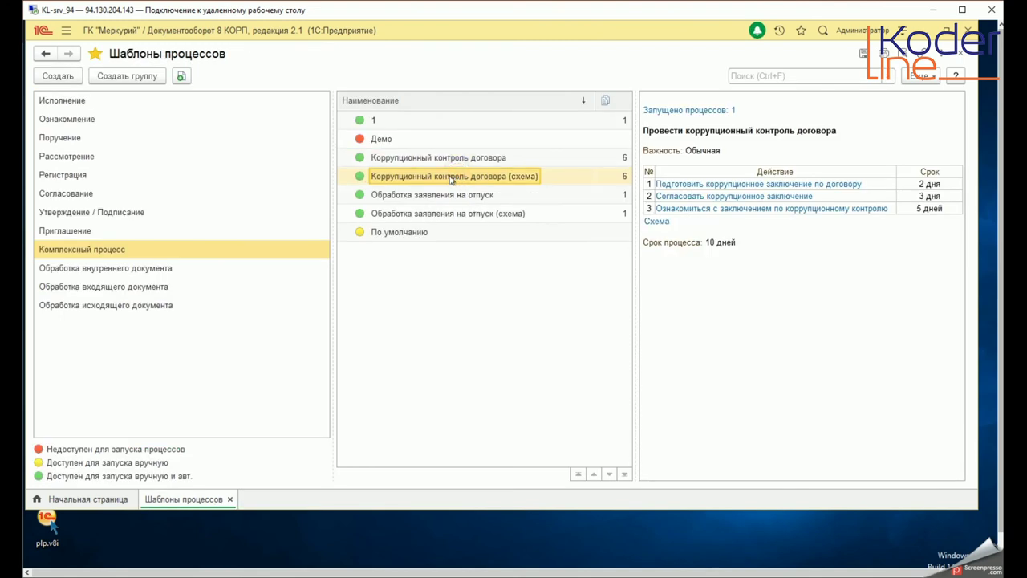
double_click(452, 178)
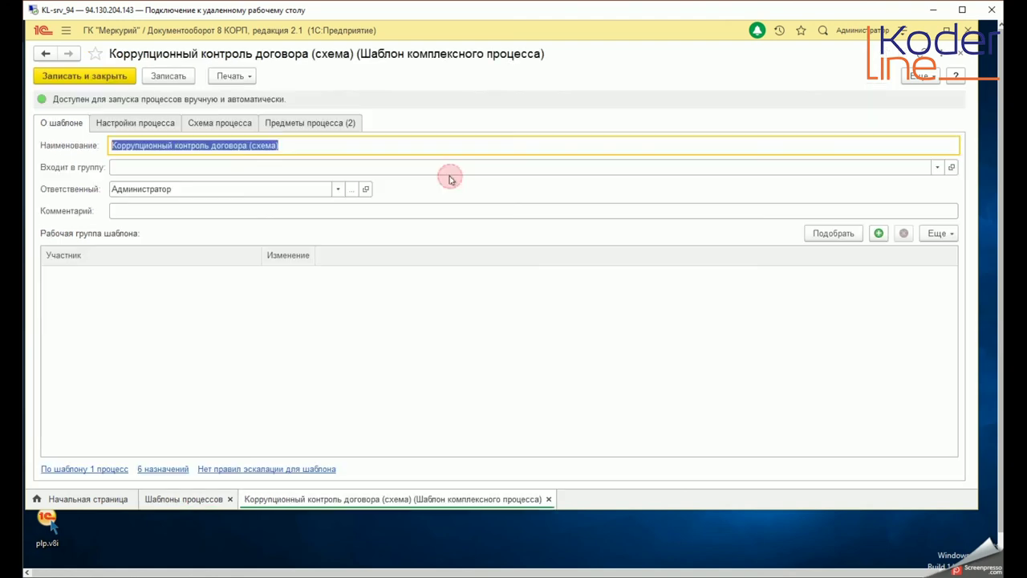
left_click(119, 124)
left_click(80, 182)
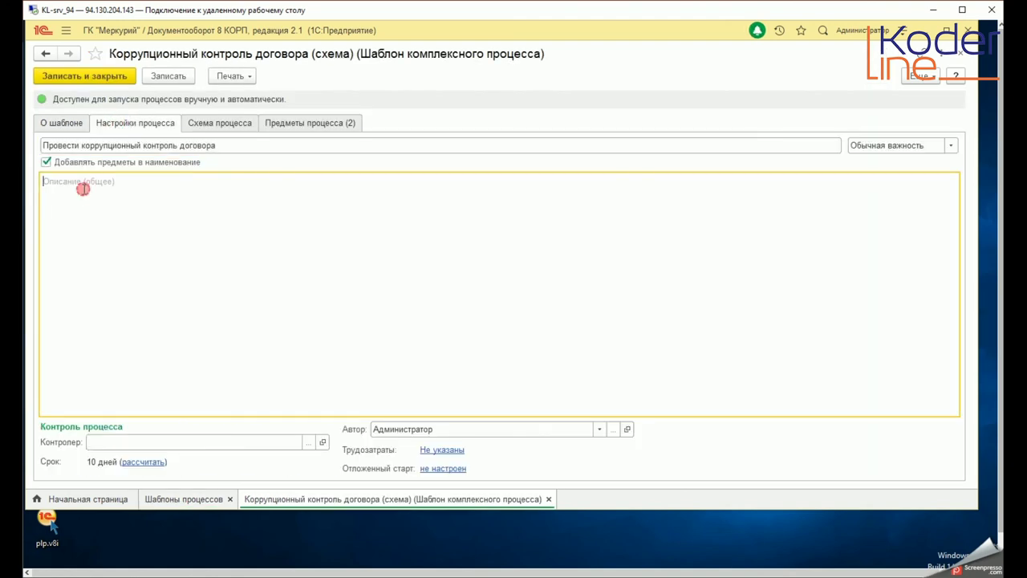
left_click(154, 141)
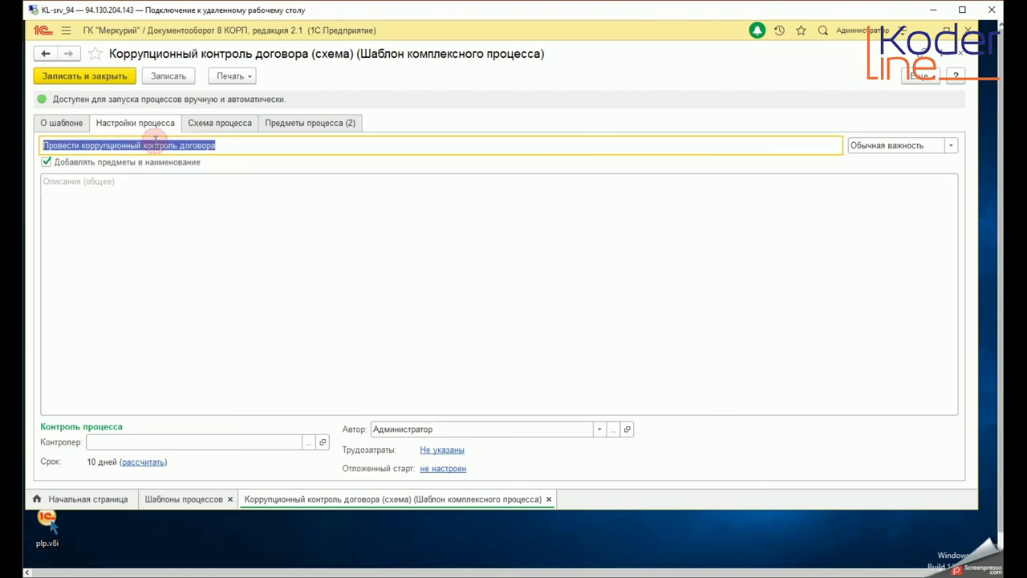
left_click(103, 194)
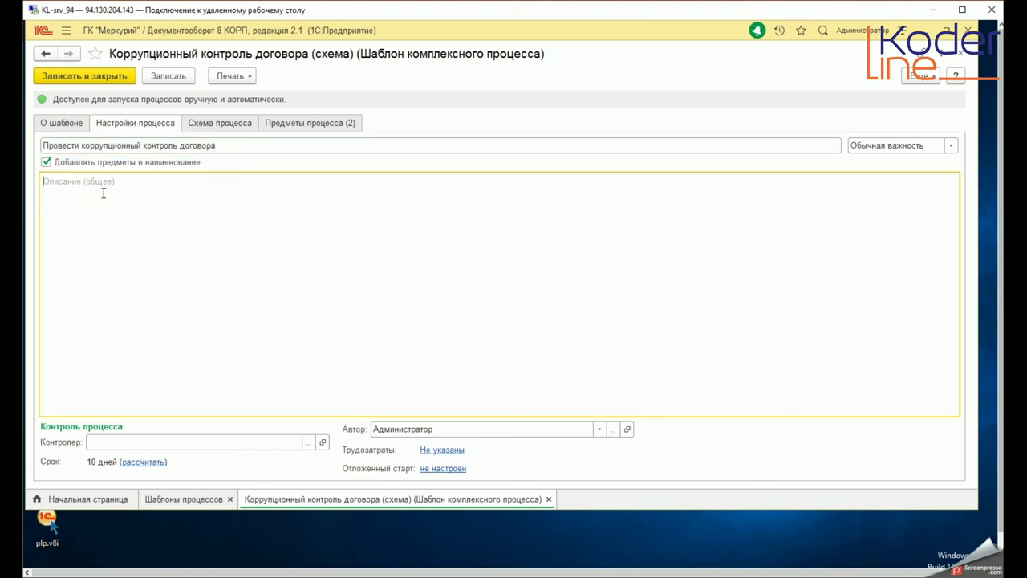
- Show the template's process diagram and locate its start and completion elements
left_click(222, 123)
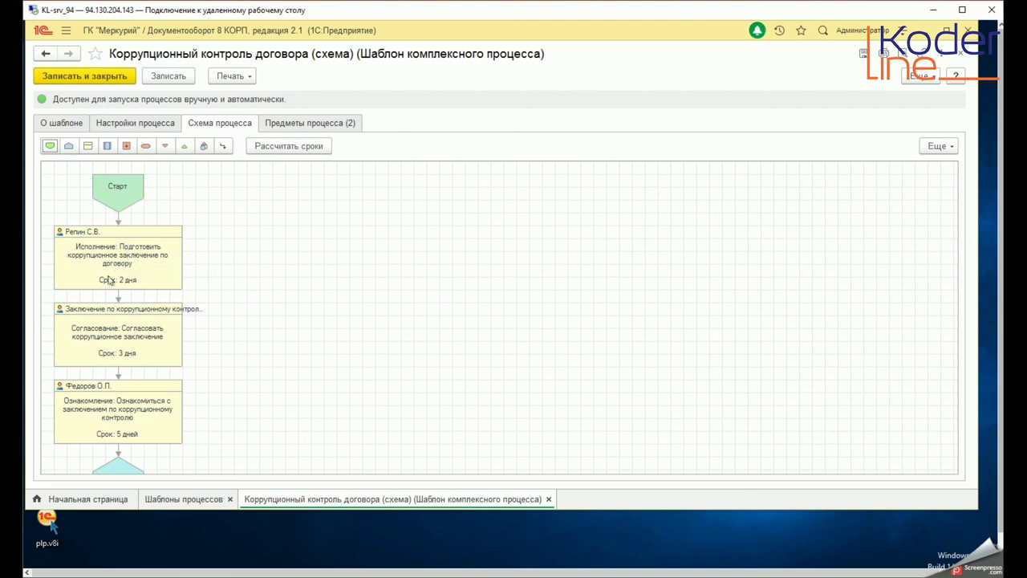
left_click(122, 189)
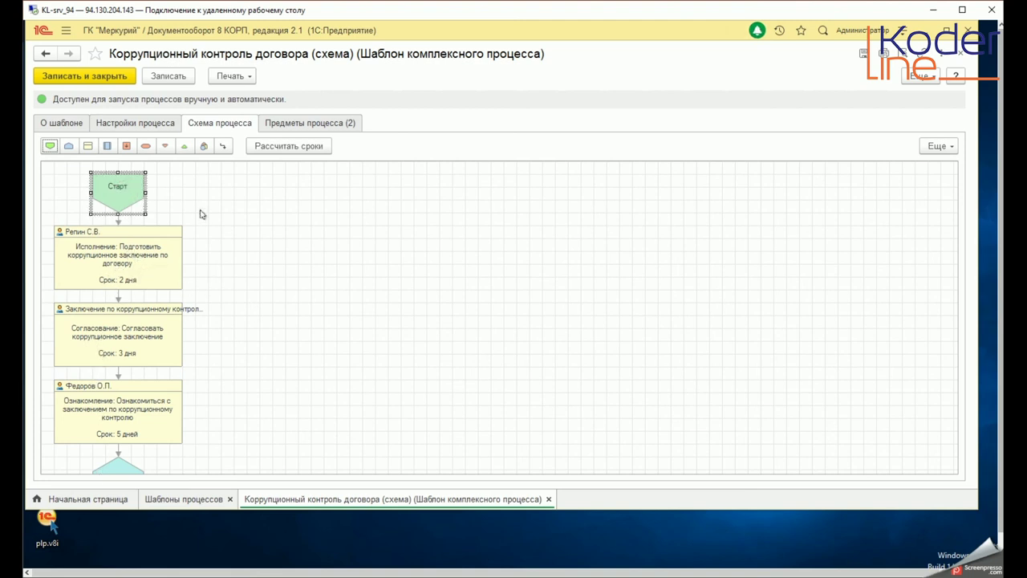
left_click(117, 463)
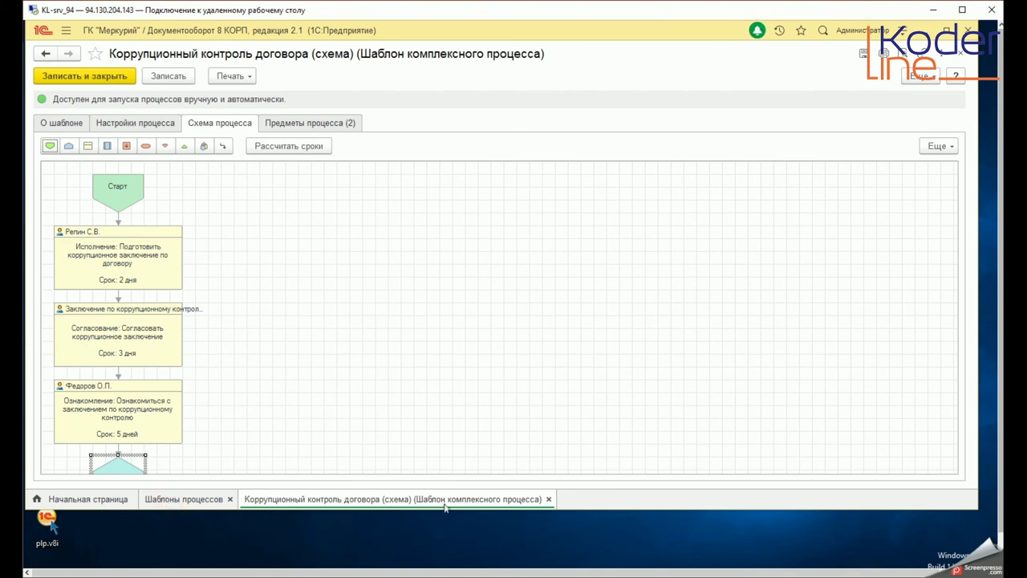
left_click(591, 506)
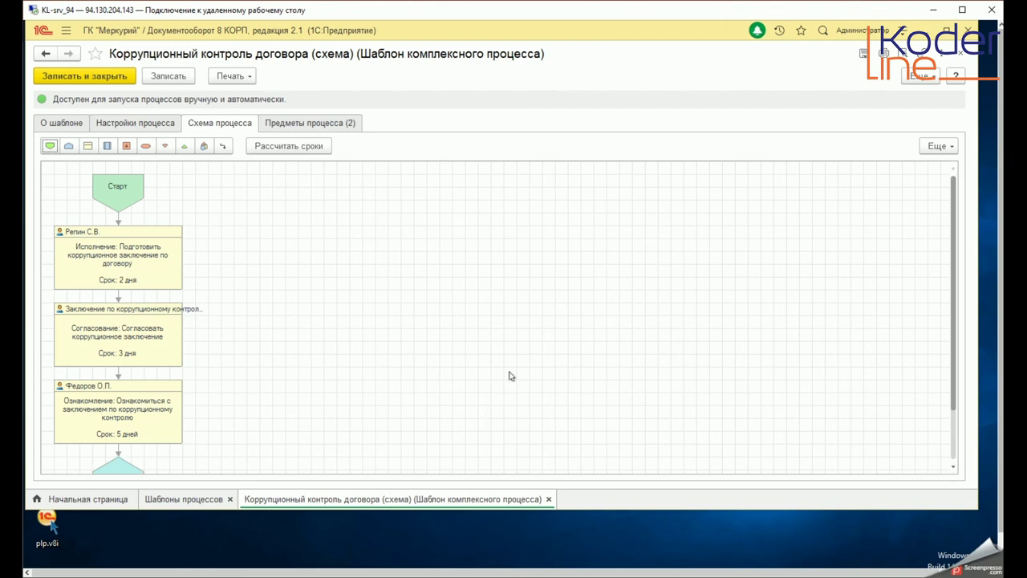
- Examine the diagram's execution, approval and familiarization blocks, including their sequence, performers and deadlines
scroll(300, 348, "down", 1)
scroll(156, 365, "down", 1)
left_click(111, 423)
scroll(121, 375, "up", 2)
left_click(123, 268)
left_click(139, 347)
left_click(138, 418)
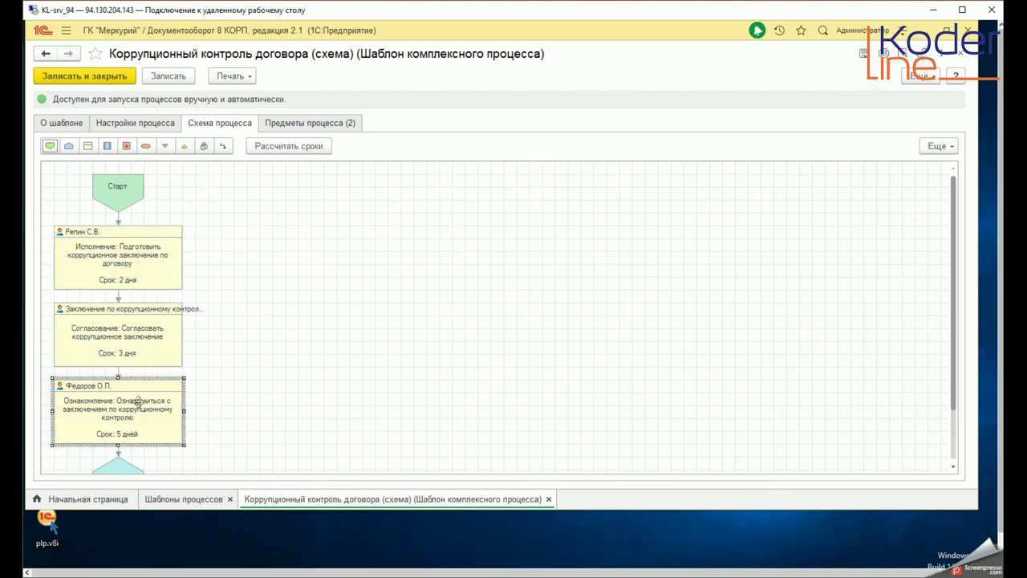
left_click(126, 251)
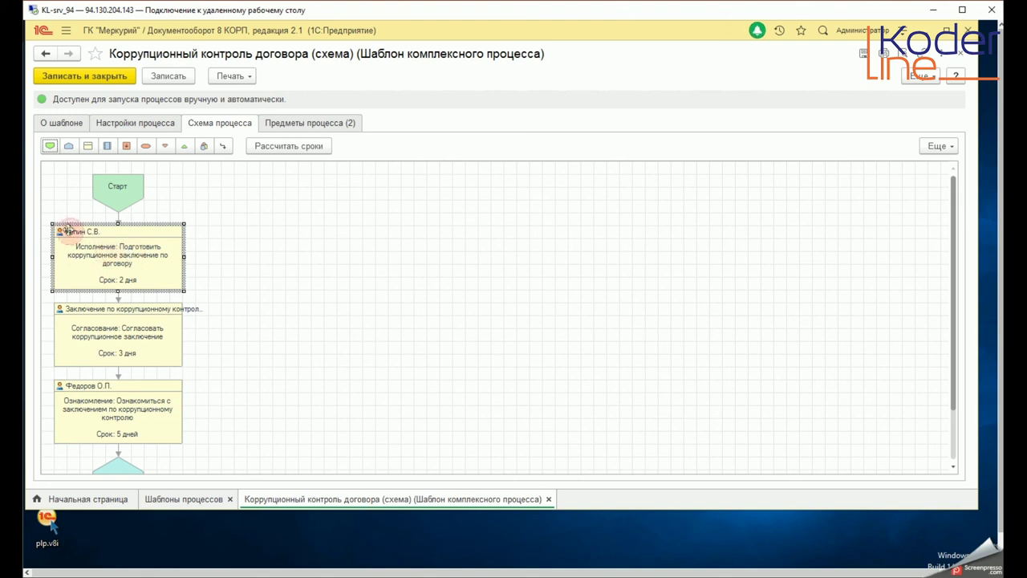
left_click(102, 337)
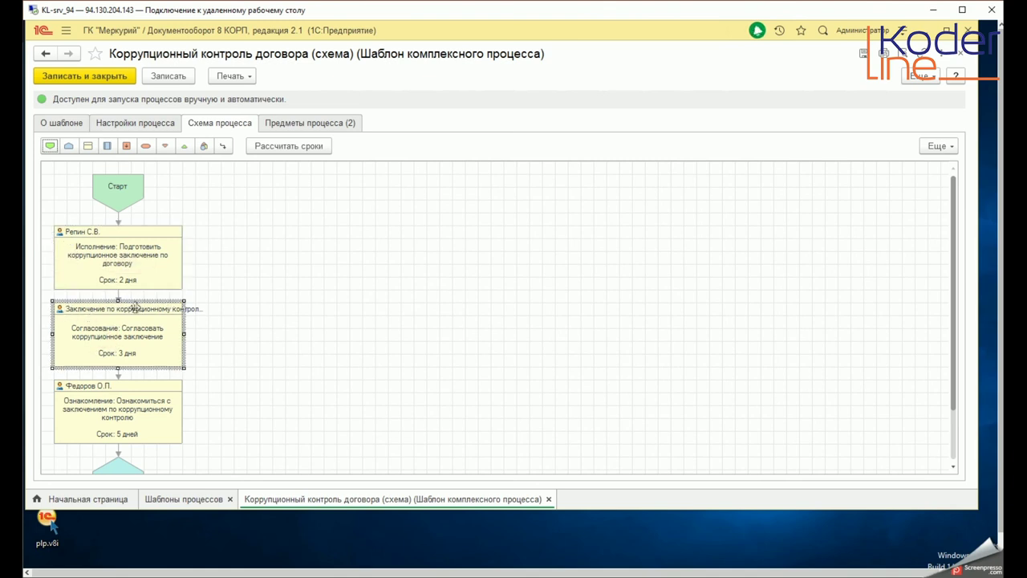
- Inspect the approver of the diagram's «Согласовать коррупционное заключение» action and its performer choices, and close the action without changes
double_click(130, 327)
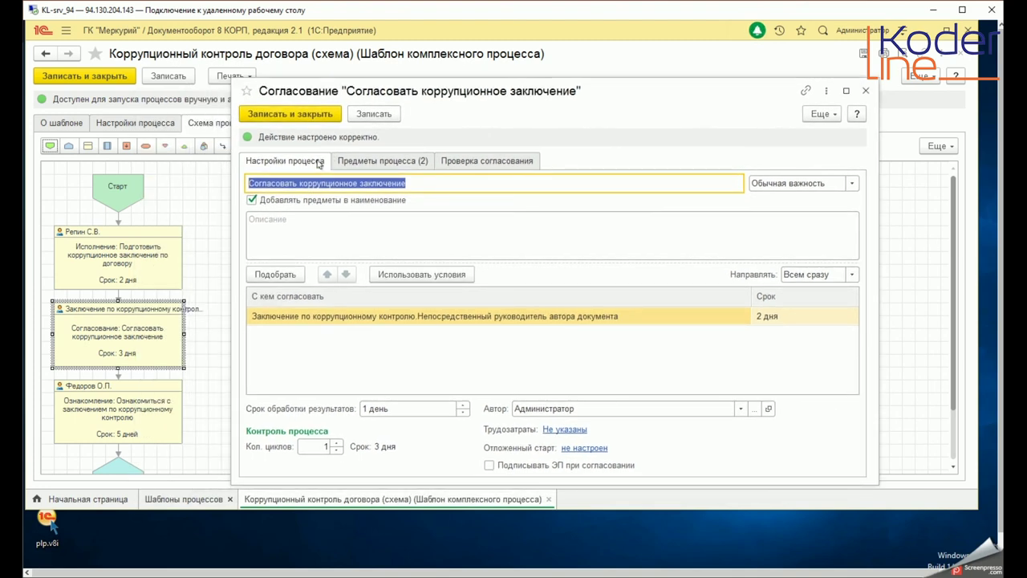
double_click(345, 317)
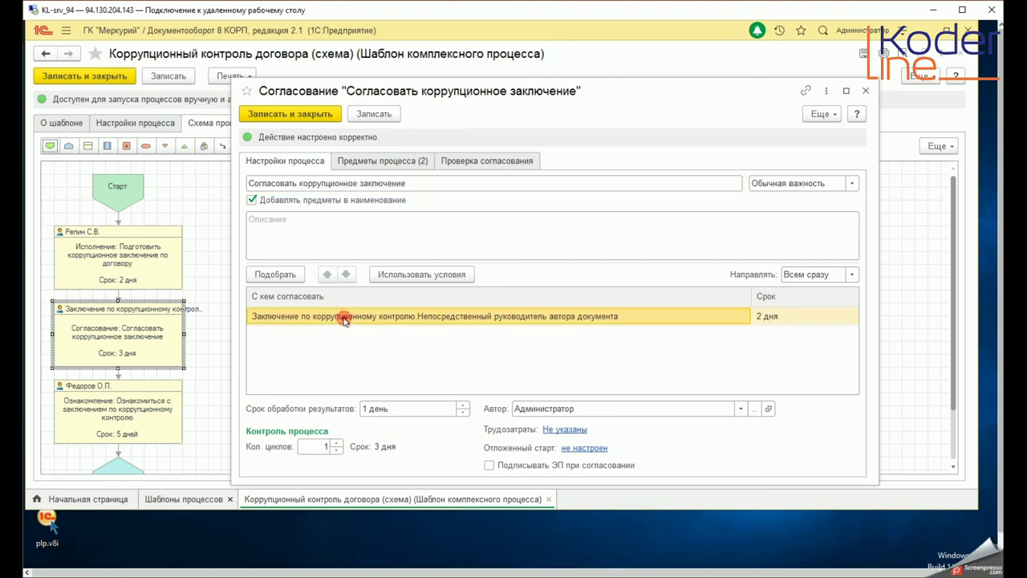
left_click(283, 340)
left_click(337, 319)
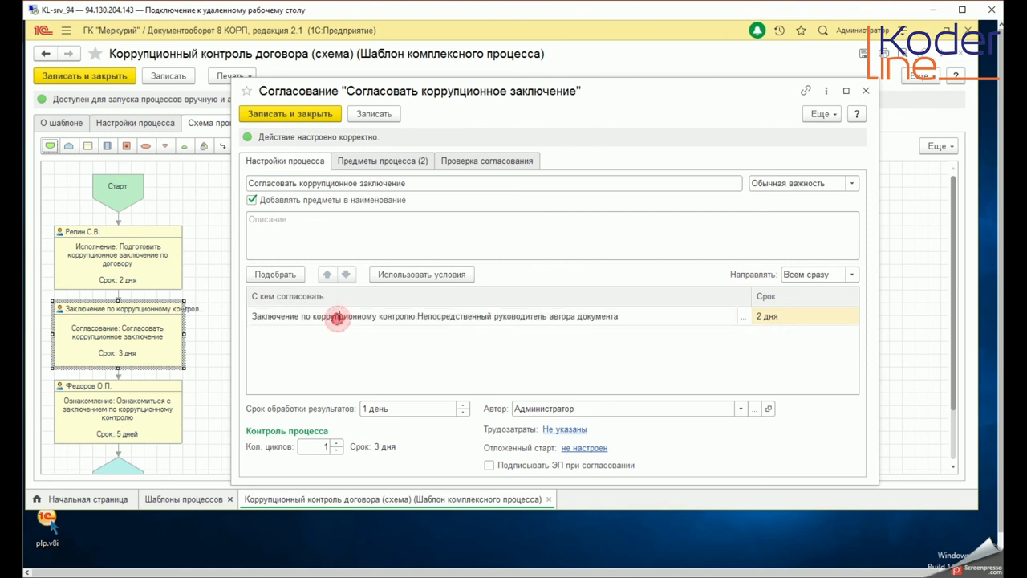
left_click(745, 318)
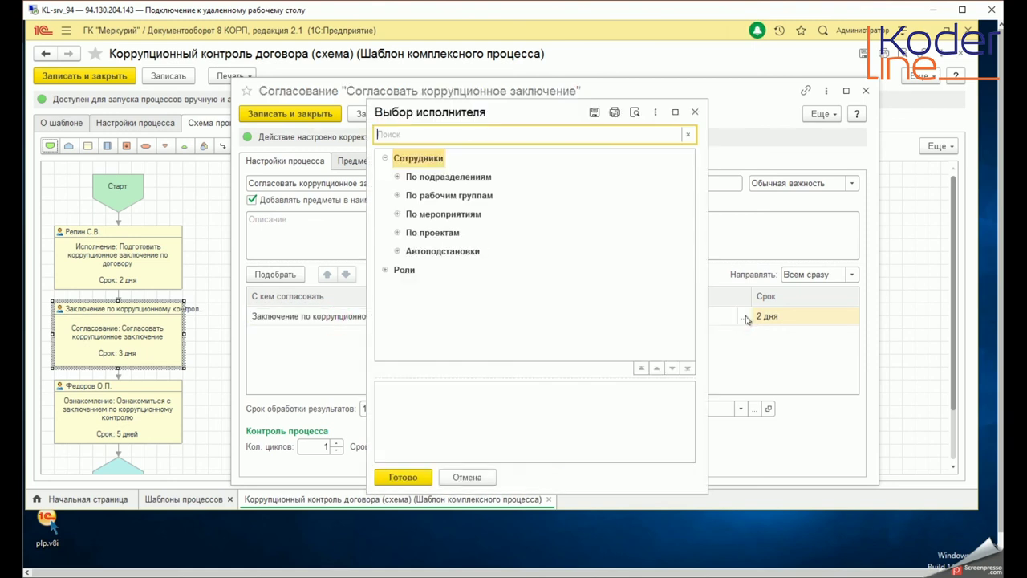
left_click(694, 111)
left_click(379, 367)
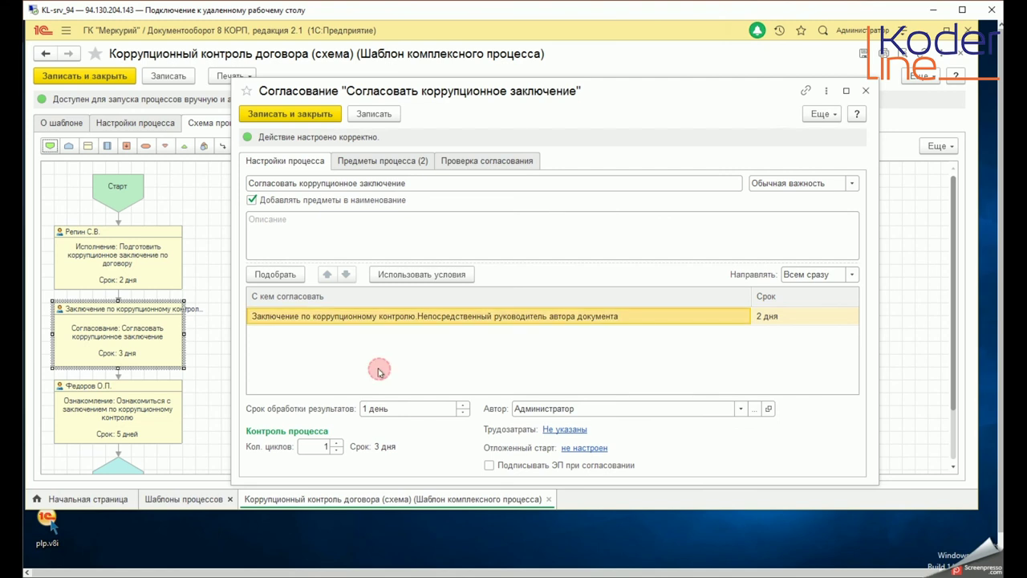
left_click(865, 90)
- Check the familiarization block and the end of the diagram, and close the template
scroll(158, 385, "down", 2)
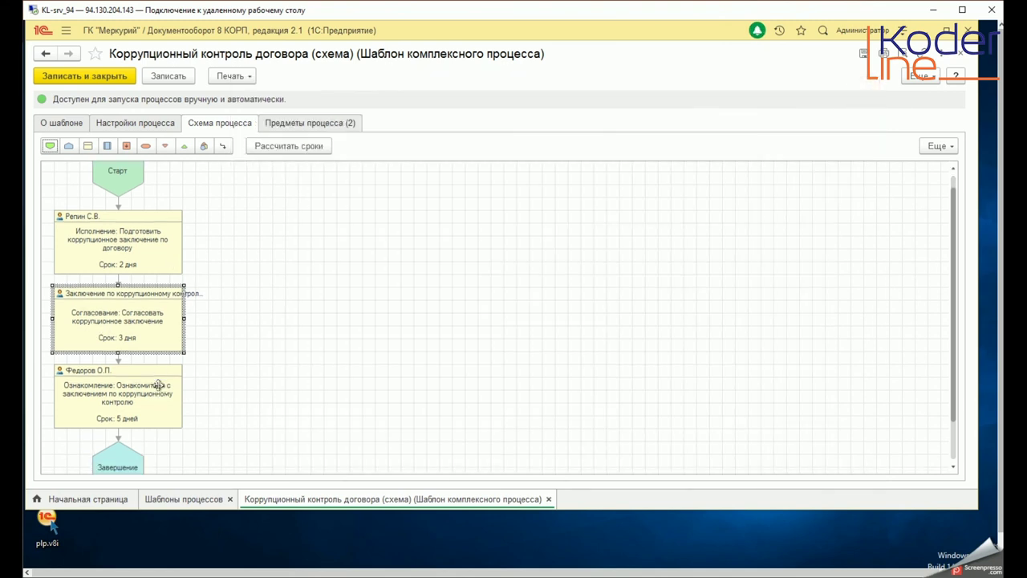
left_click(130, 381)
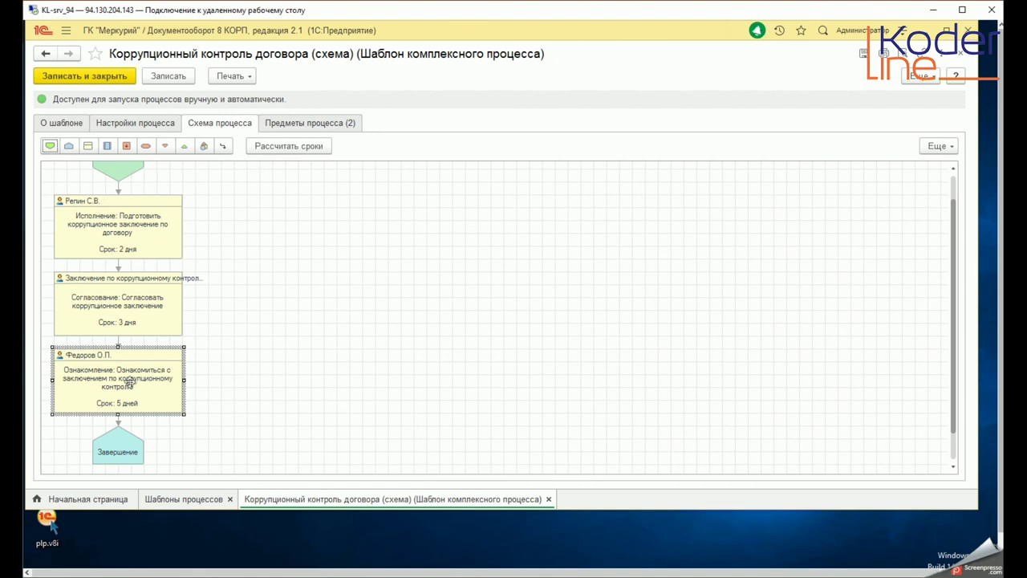
scroll(129, 381, "up", 2)
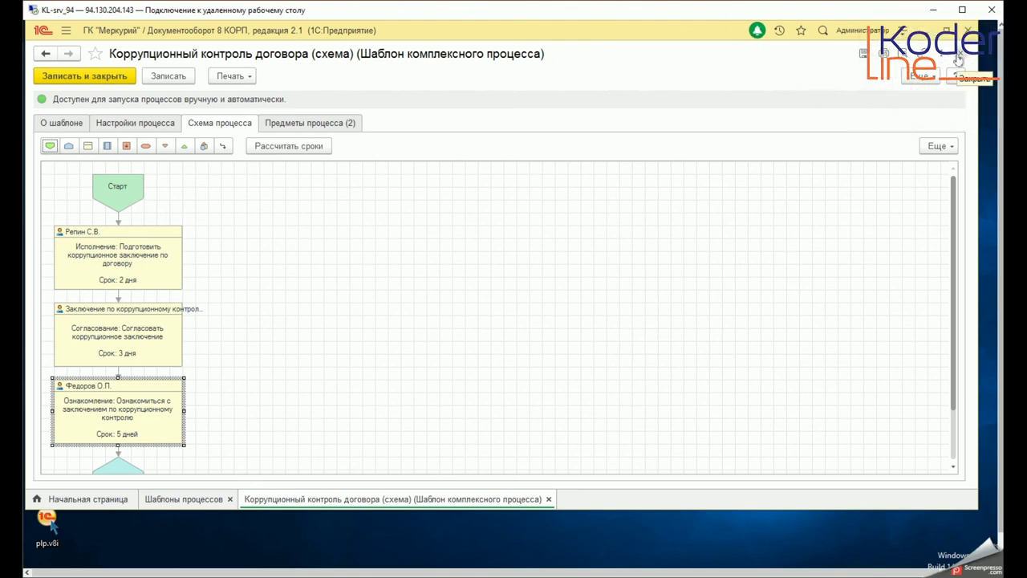
left_click(957, 60)
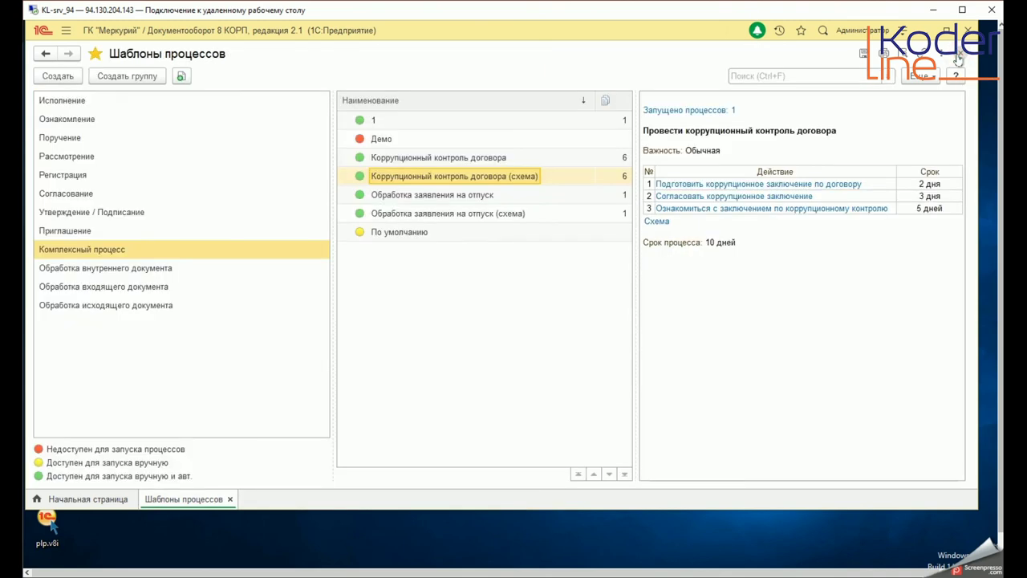
- Open the complex process template «Обработка заявления на отпуск (схема)» and show its process diagram
left_click(462, 216)
double_click(458, 216)
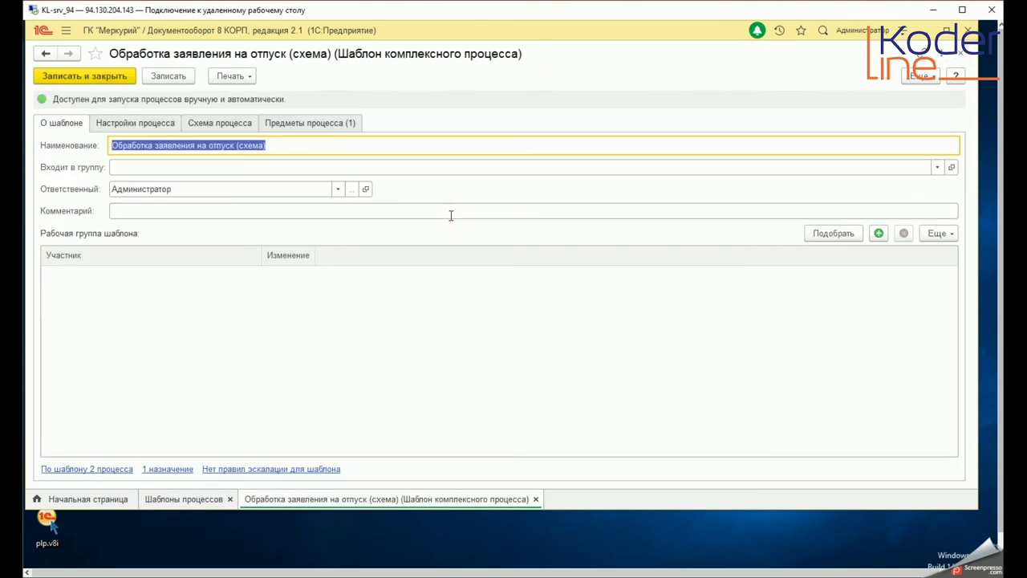
left_click(207, 124)
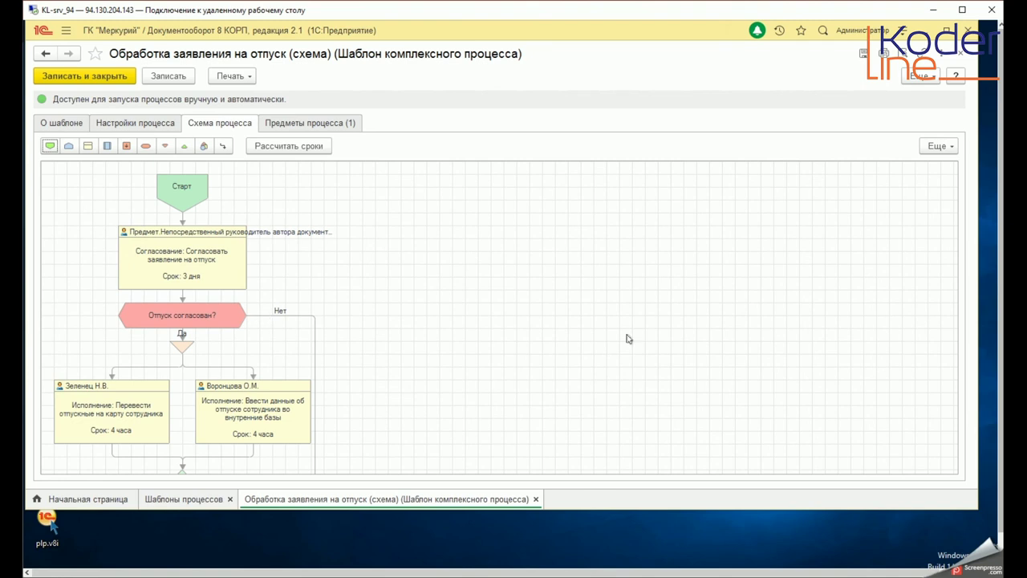
- Examine the diagram's two parallel execution blocks, the familiarization block that follows them, and the completion element
left_click(344, 321)
scroll(344, 320, "down", 2)
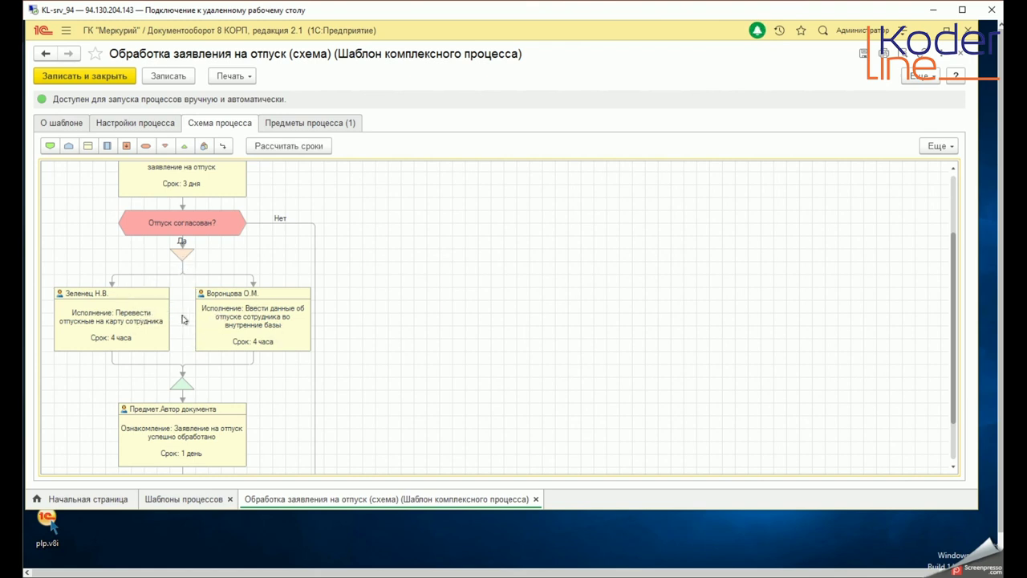
left_click(82, 305)
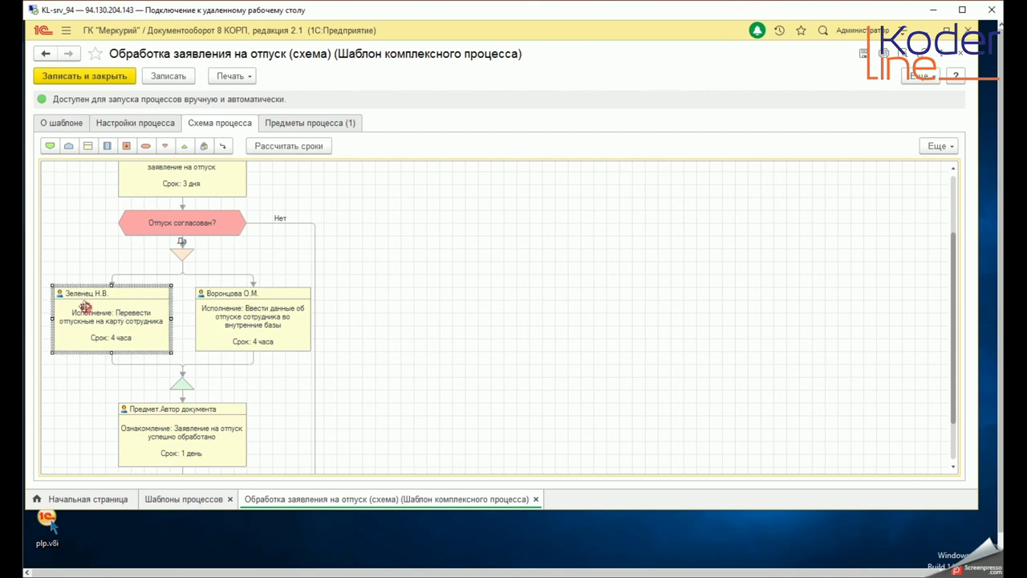
left_click(240, 311)
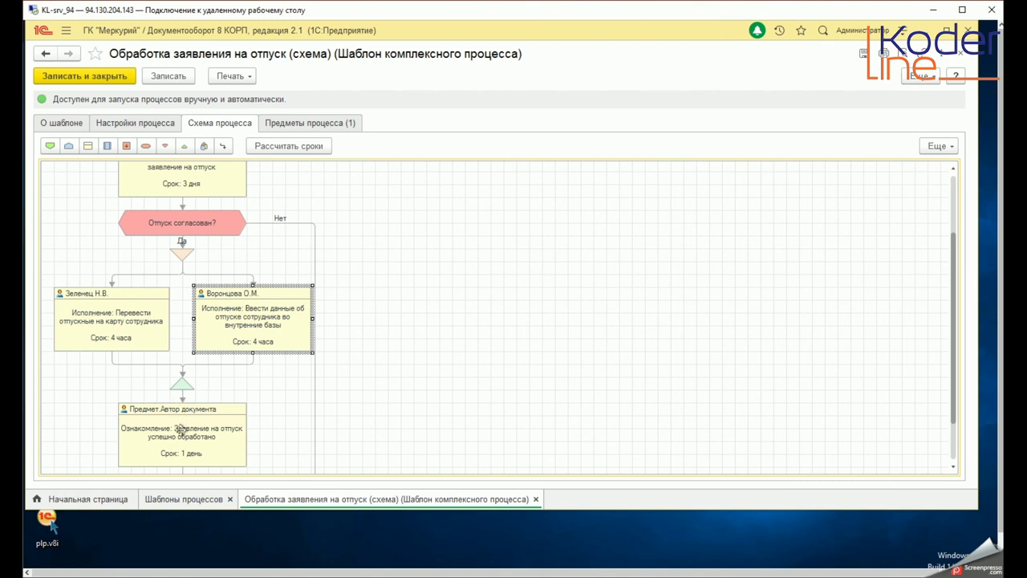
scroll(178, 429, "down", 1)
scroll(177, 401, "down", 2)
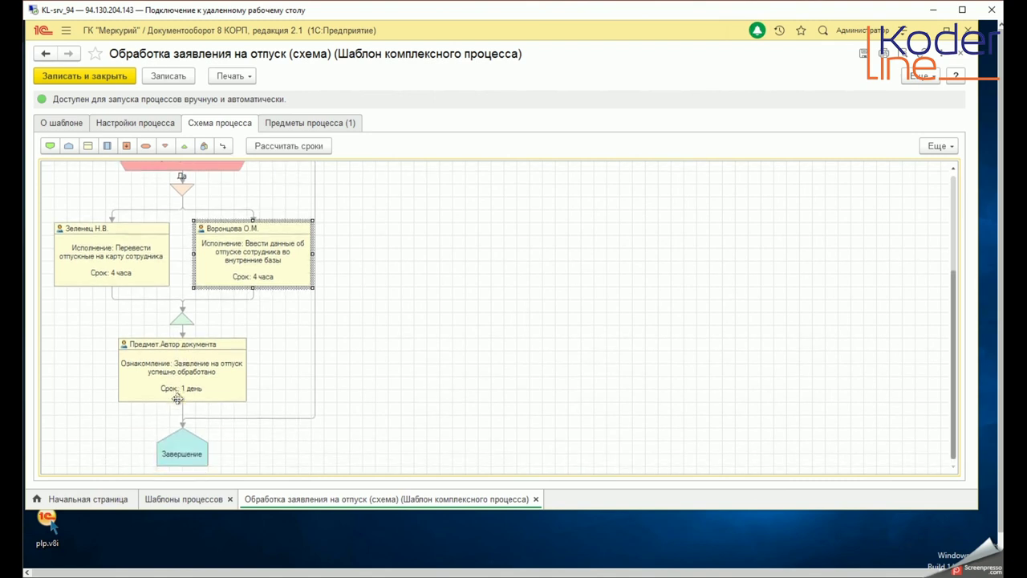
scroll(177, 399, "up", 7)
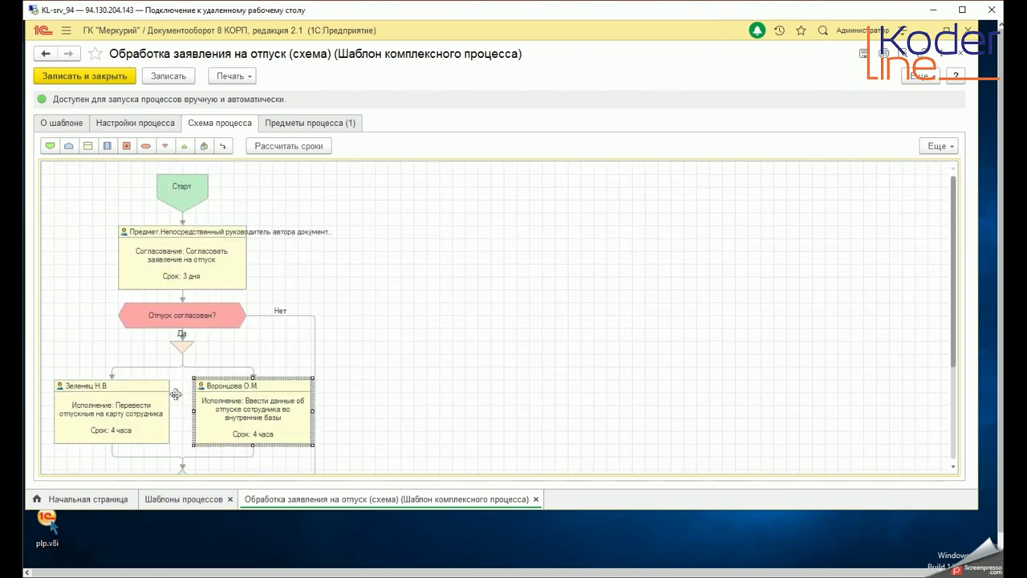
- Trace the diagram from the start through the approval block and «Отпуск согласован?» condition, following its «Да» and «Нет» branches to completion
left_click(186, 198)
left_click(303, 228)
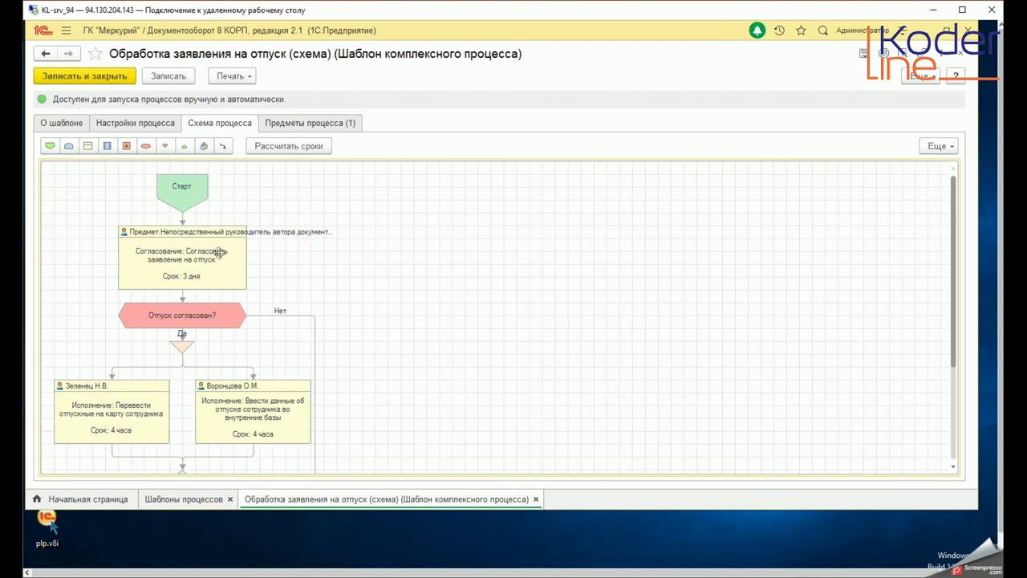
left_click(180, 255)
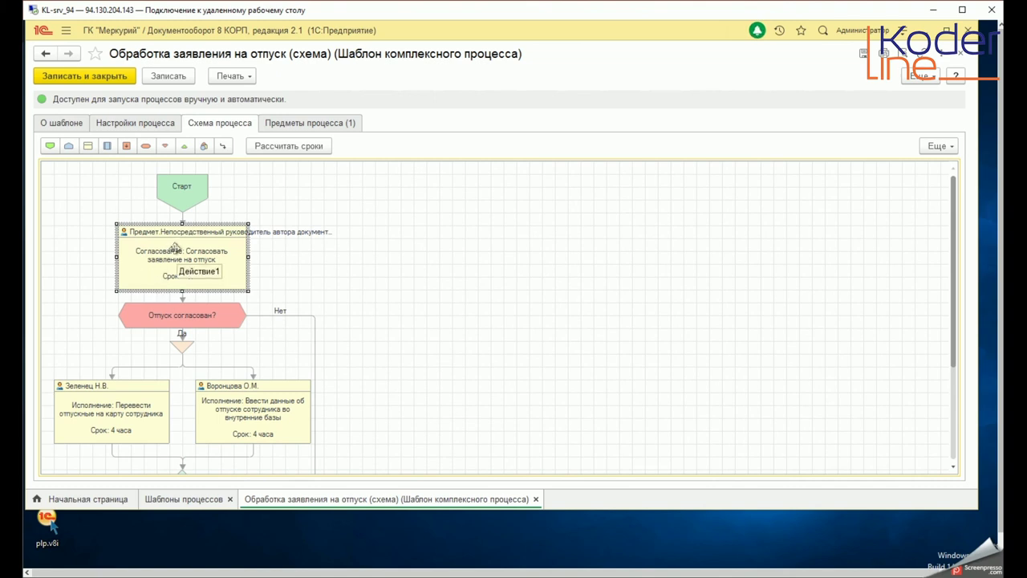
left_click(172, 318)
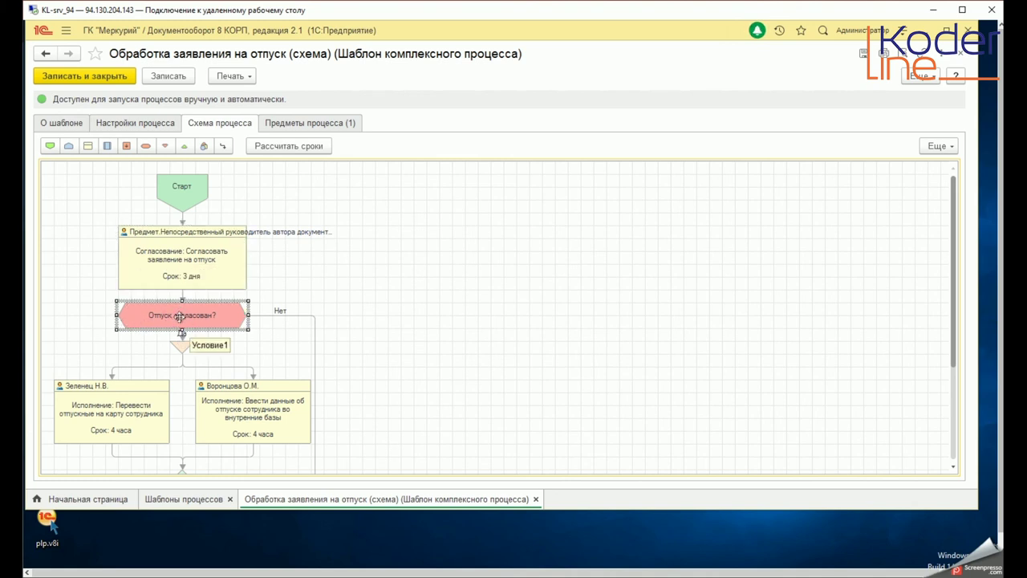
scroll(179, 317, "down", 3)
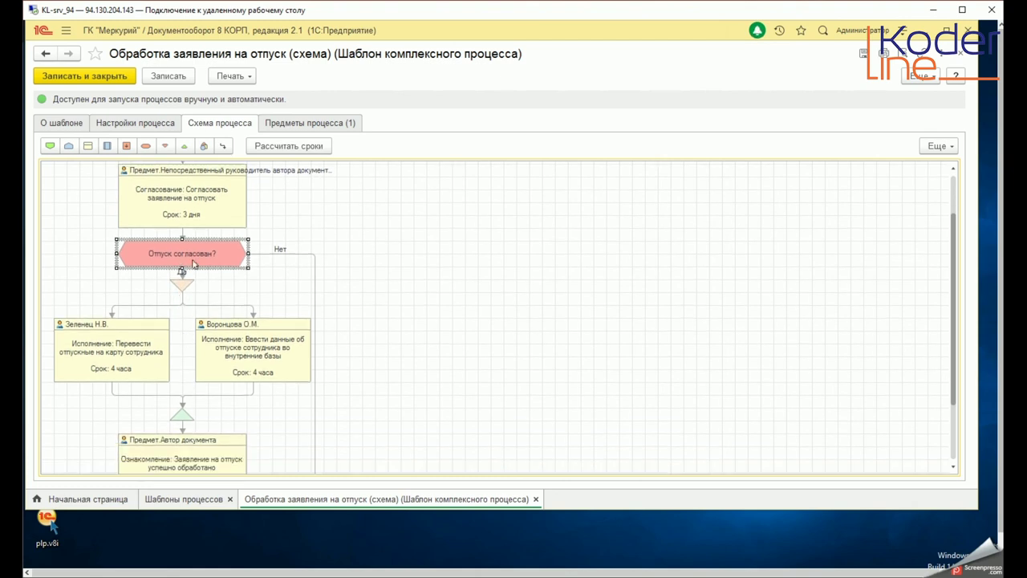
left_click(311, 253)
scroll(172, 436, "down", 5)
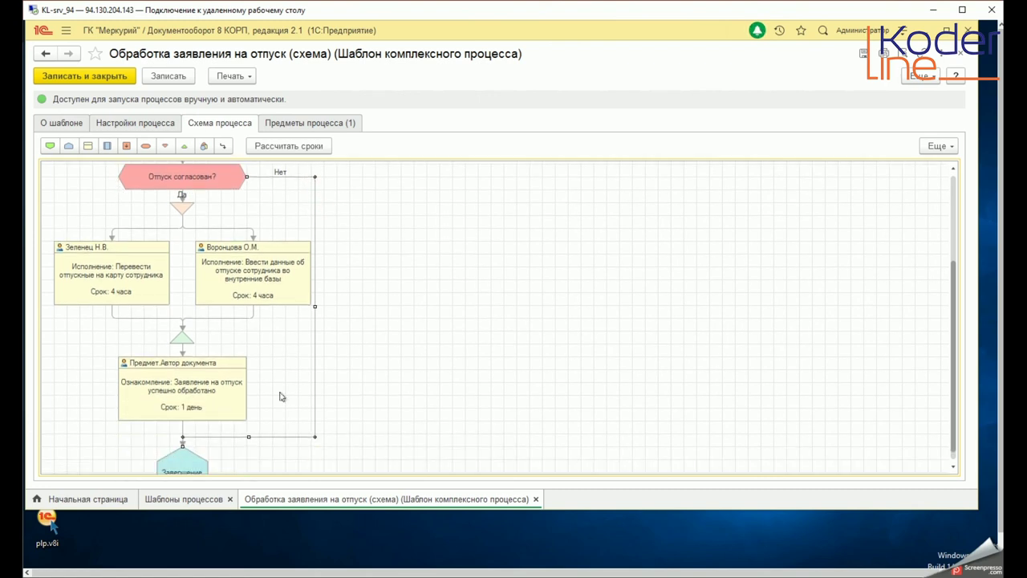
scroll(280, 365, "up", 5)
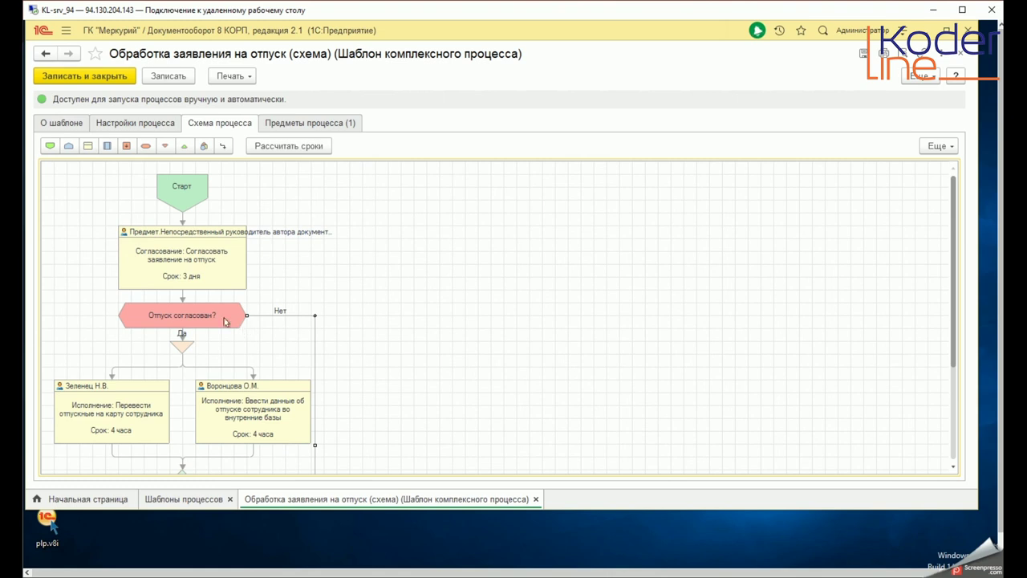
scroll(215, 337, "down", 5)
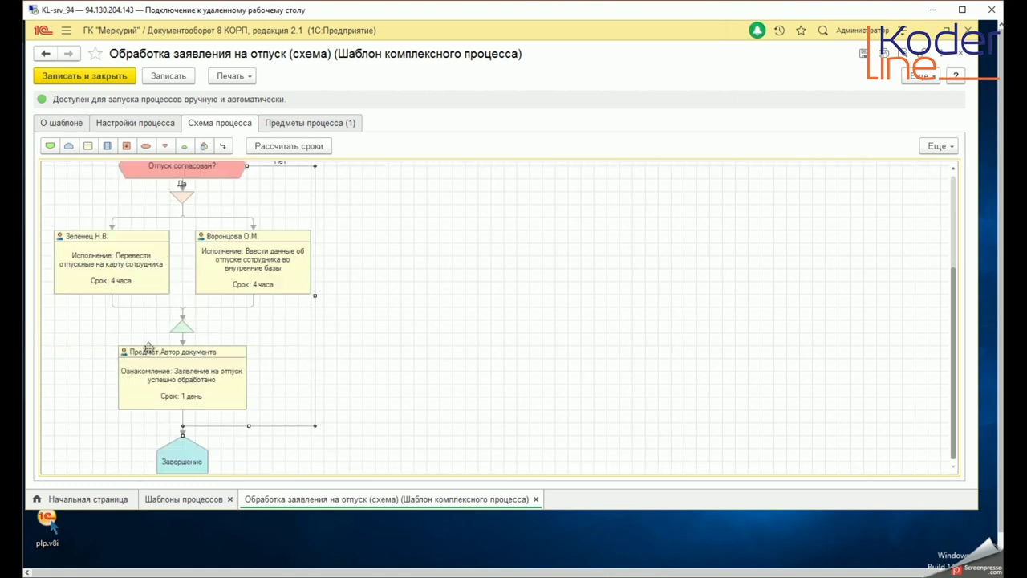
scroll(200, 353, "down", 1)
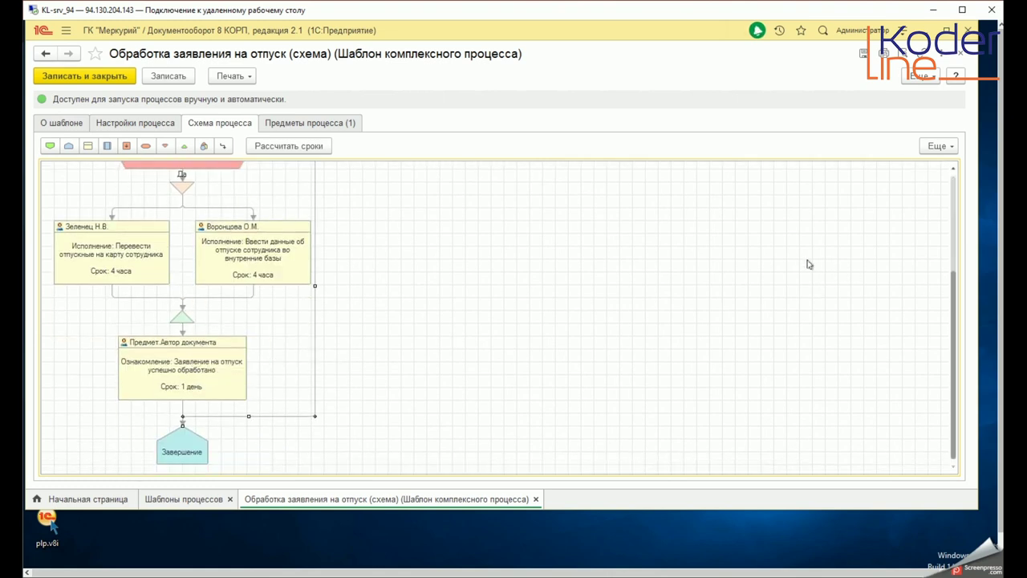
- Add an action block to the empty area of the diagram, using the «Утверждение / подписание (новое)» variant
left_click(87, 147)
left_click(511, 319)
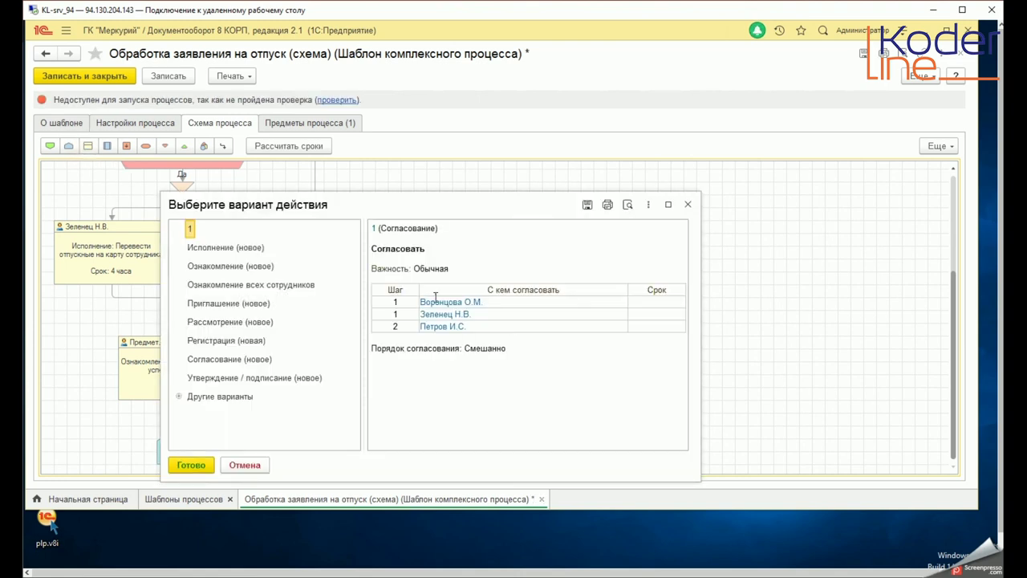
left_click(220, 248)
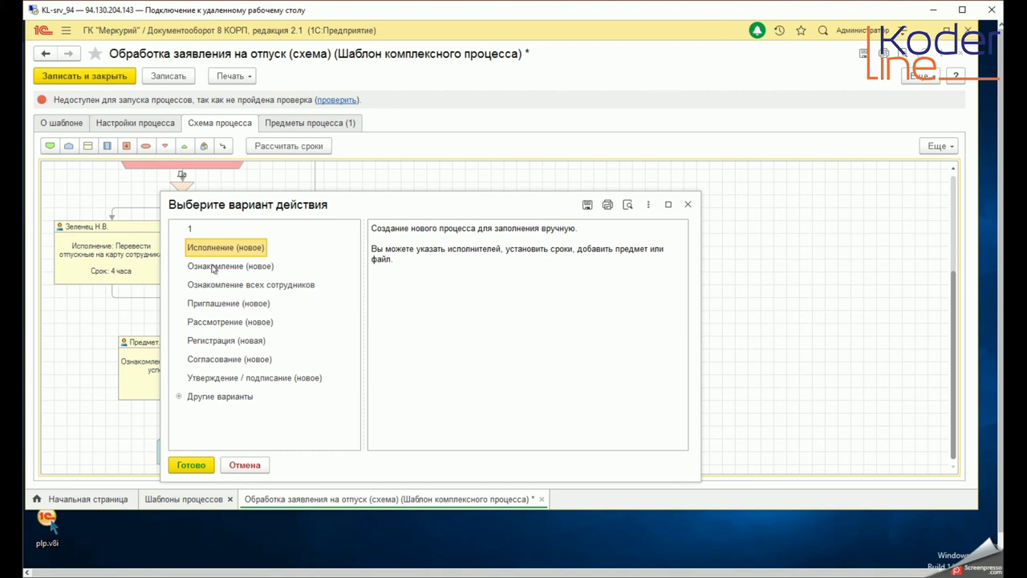
left_click(211, 359)
left_click(205, 377)
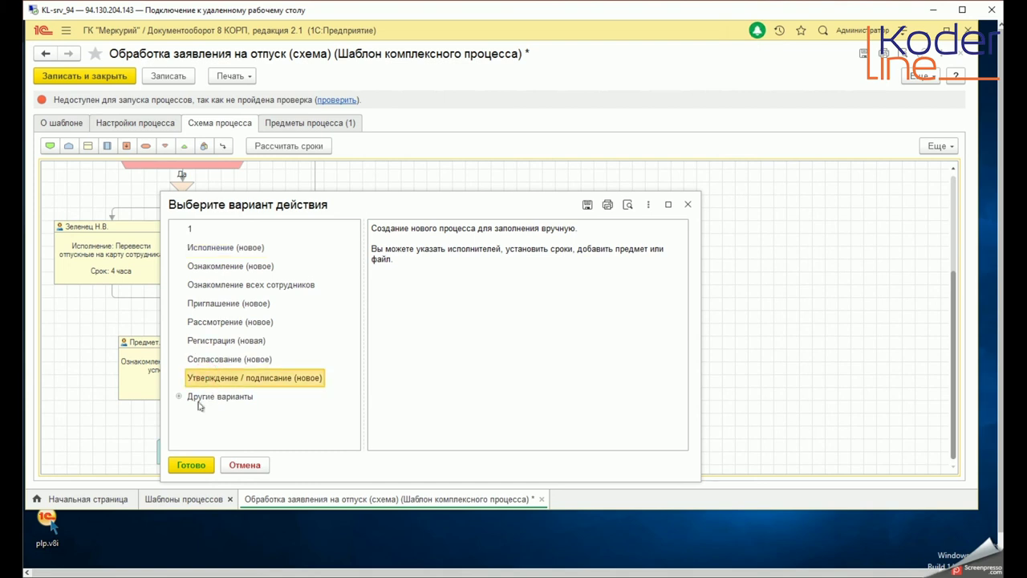
left_click(189, 467)
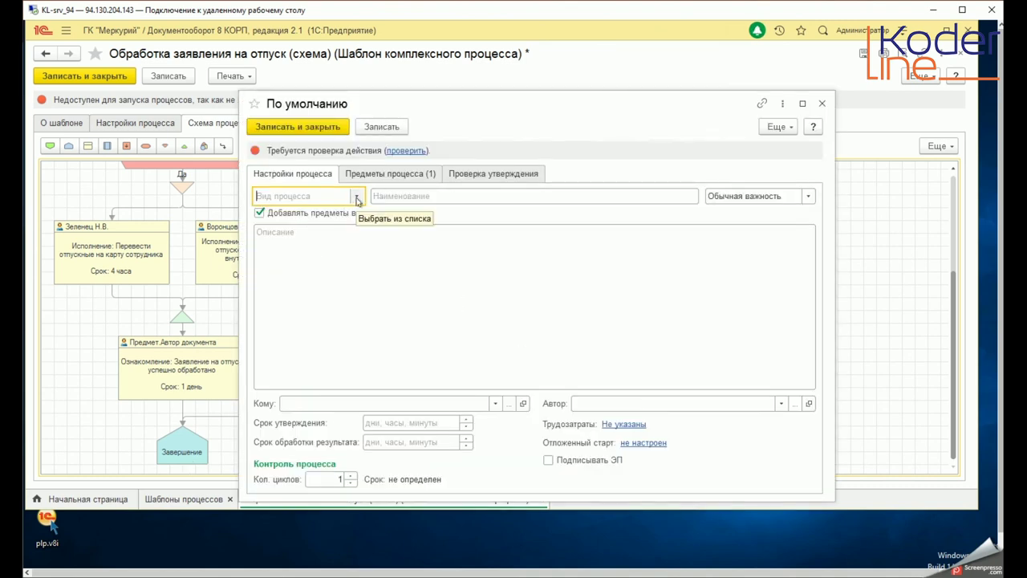
- Assign an employee as the new action's performer, enter 123 as its name, and try to save it
left_click(343, 402)
left_click(334, 425)
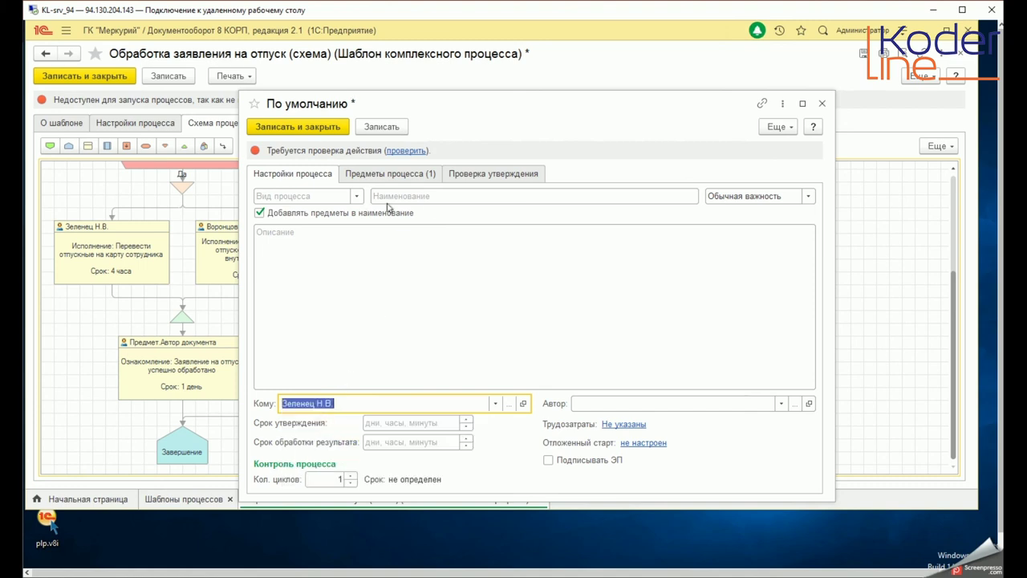
left_click(418, 195)
type("123")
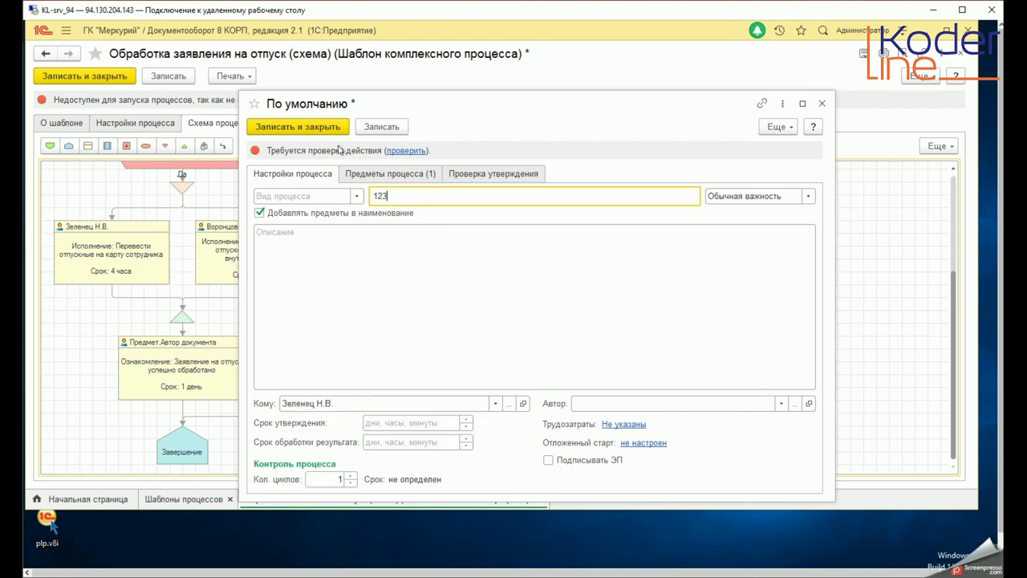
left_click(381, 127)
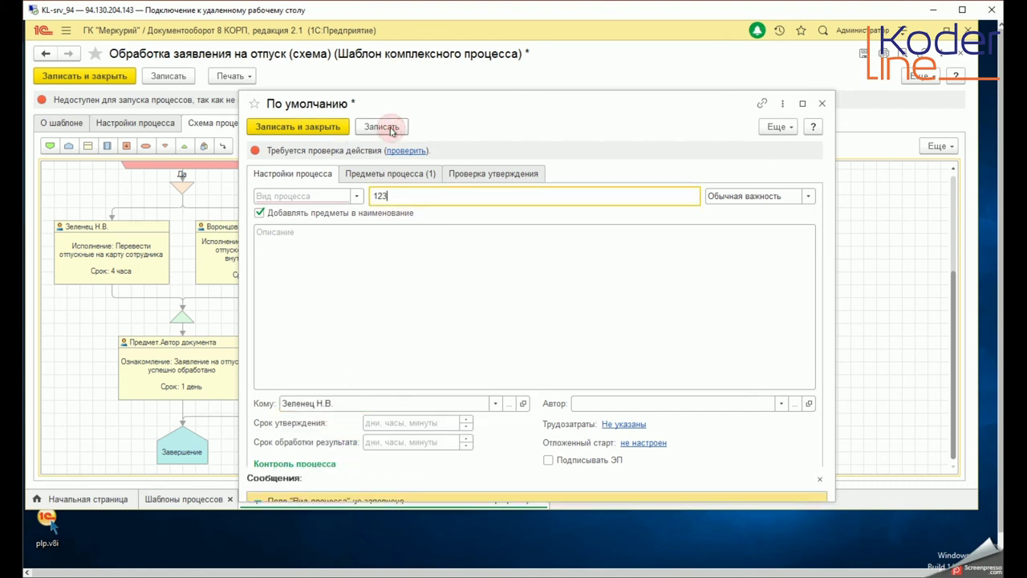
- Set the action's process kind to «Подписание», and save and close the action
left_click(356, 196)
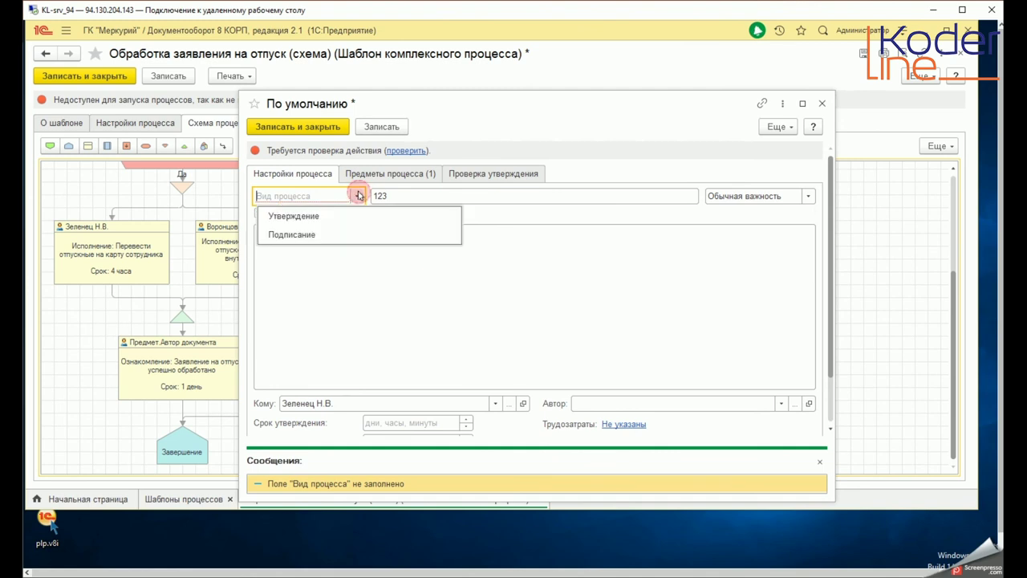
left_click(334, 233)
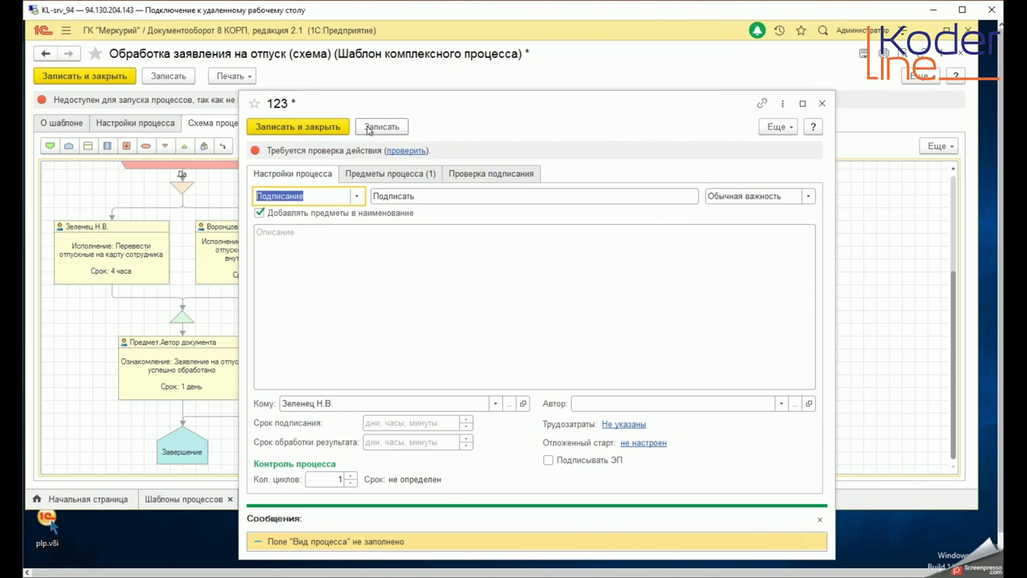
left_click(307, 131)
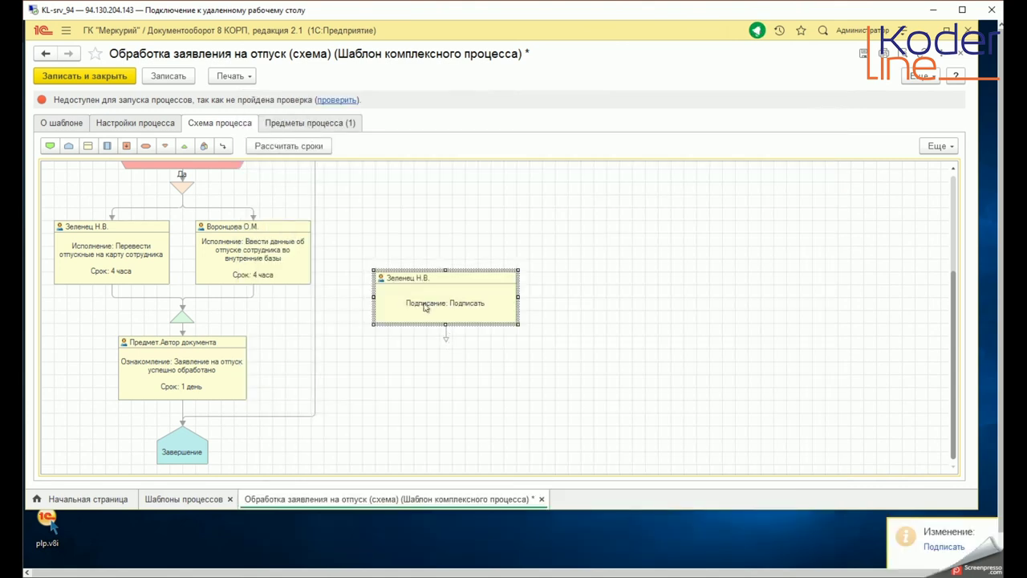
- Move the new signing block up beside the condition's «Нет» branch and save the template
scroll(440, 355, "up", 2)
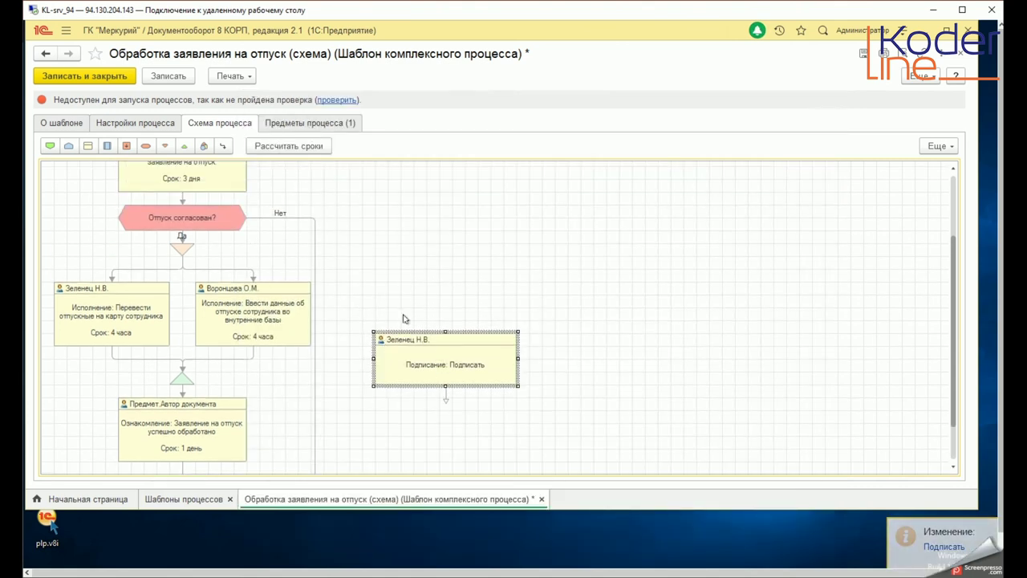
left_click_drag(407, 354, 394, 253)
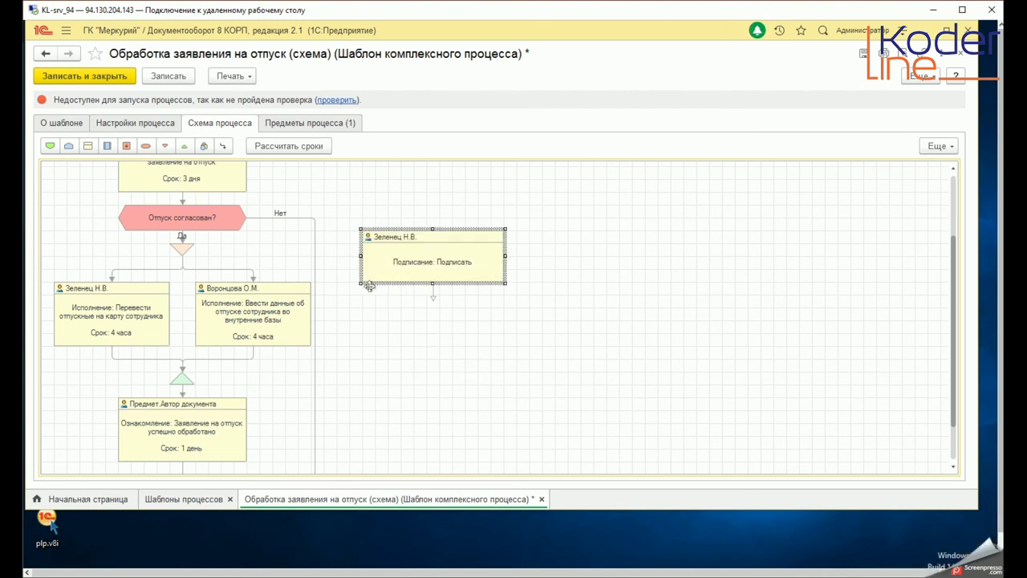
scroll(369, 286, "up", 2)
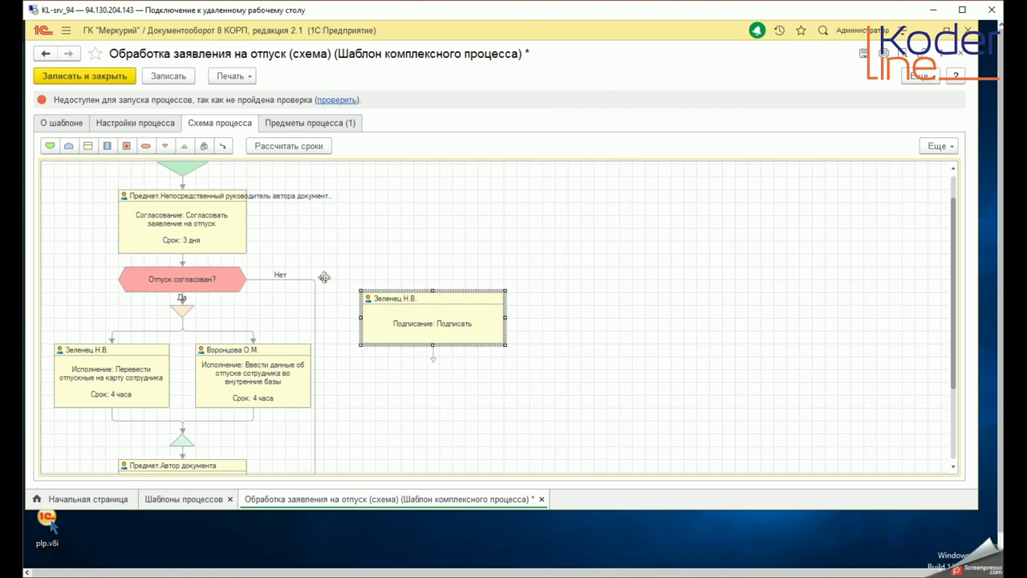
left_click(432, 329)
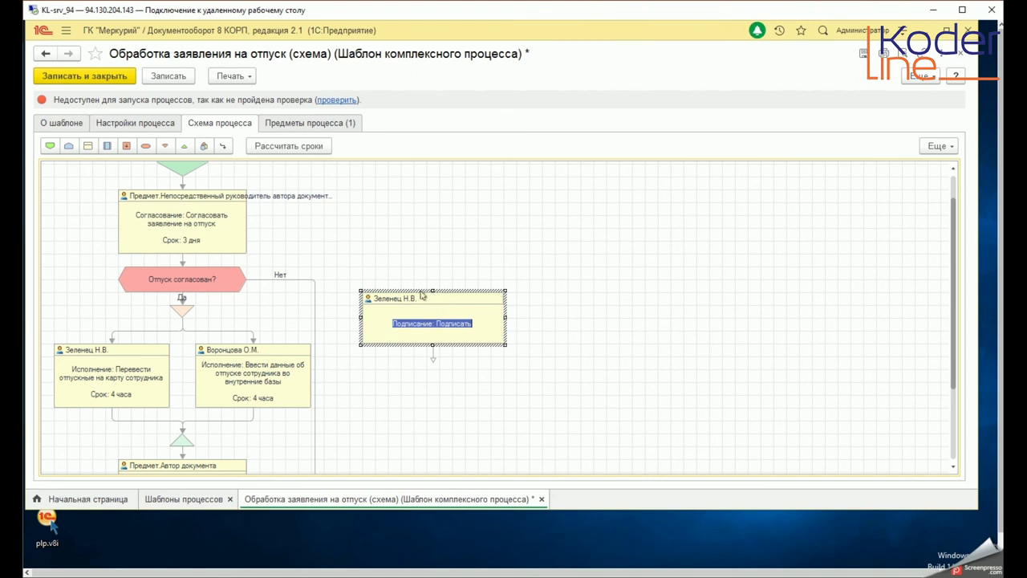
left_click(169, 76)
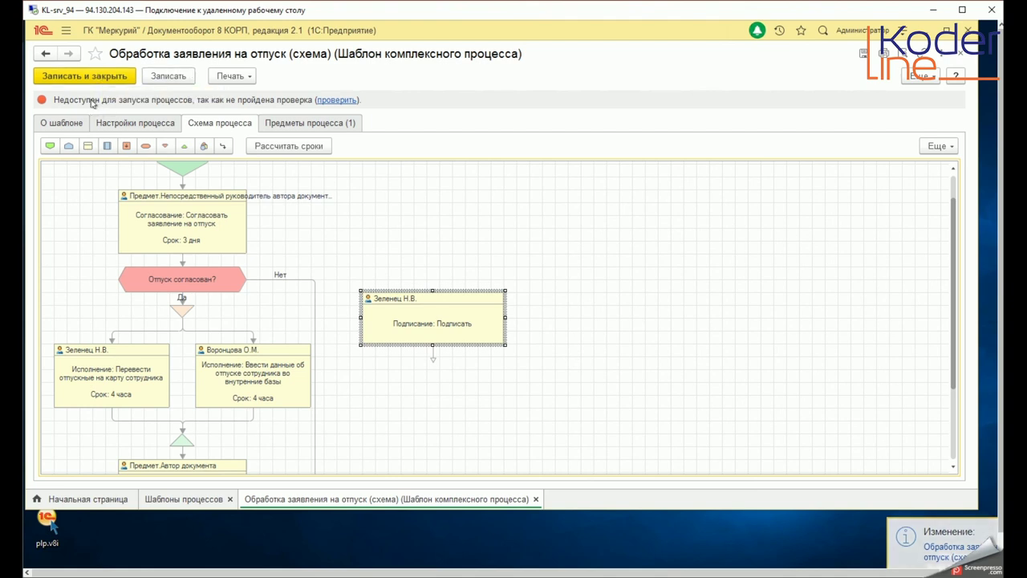
- Run the template's validation check, dismiss the notice, and close the template without saving further changes
left_click(330, 101)
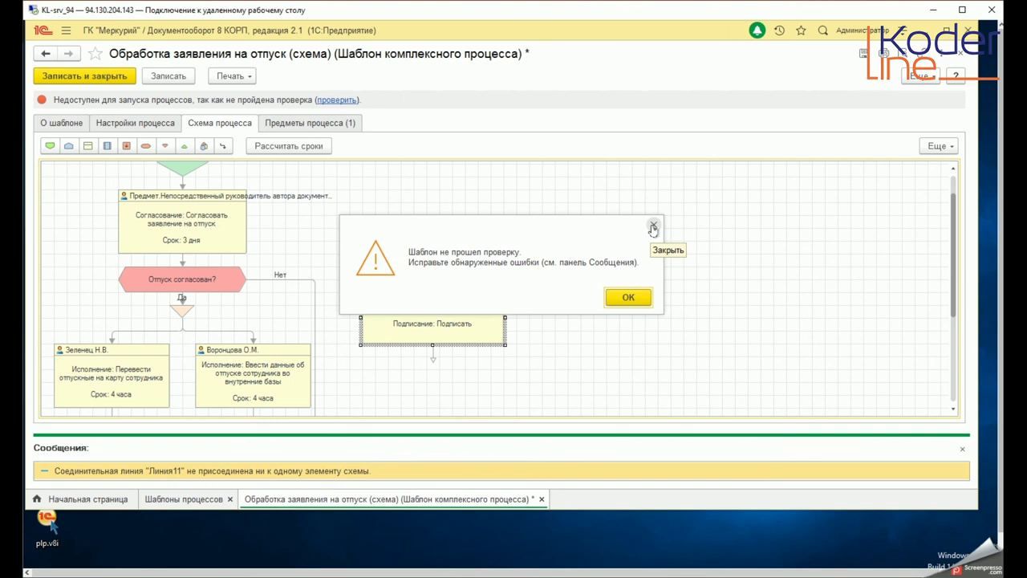
left_click(625, 298)
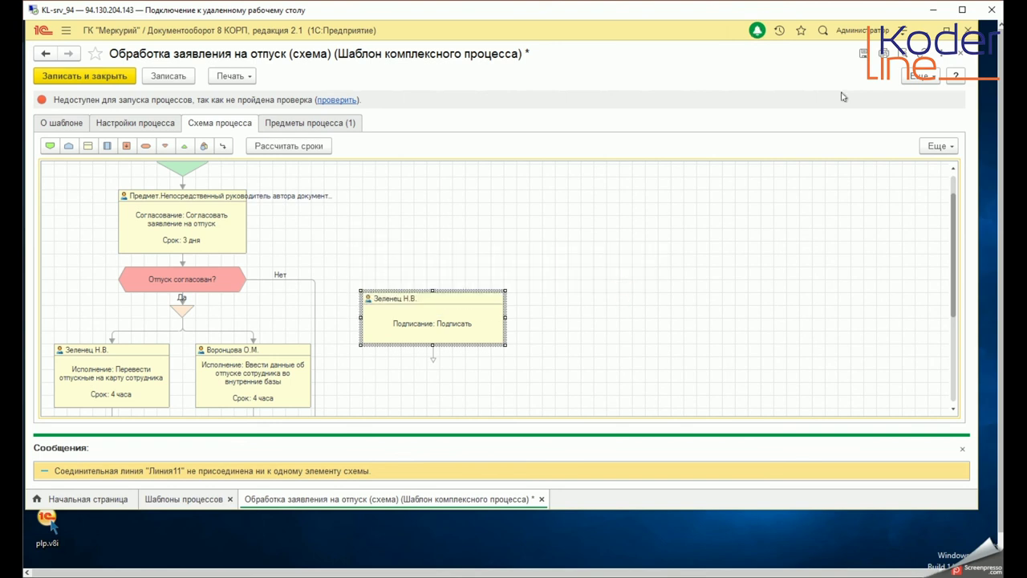
left_click(960, 54)
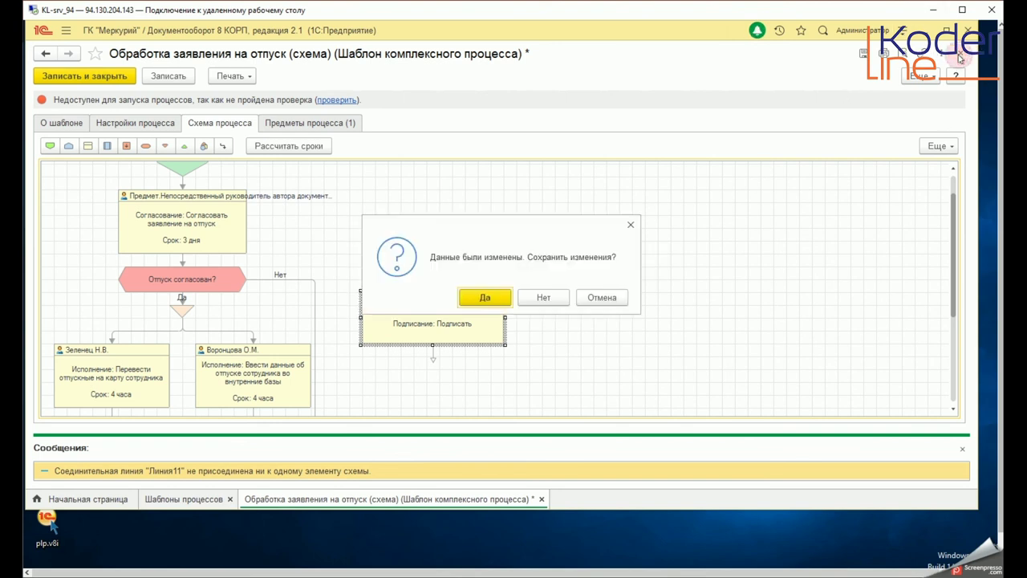
left_click(544, 301)
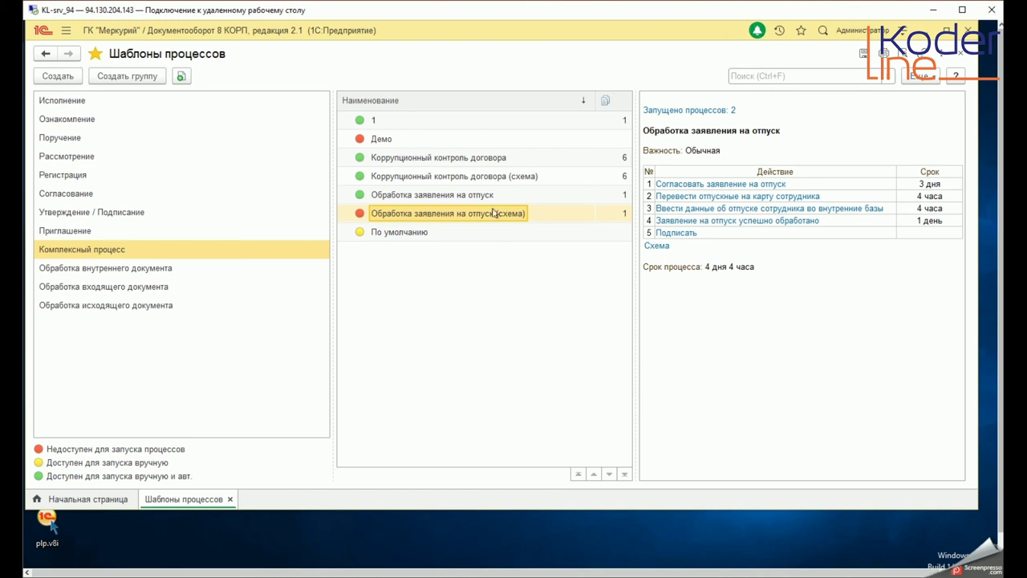
- Preview the actions and deadlines of the «Обработка заявления на отпуск» template
left_click(458, 195)
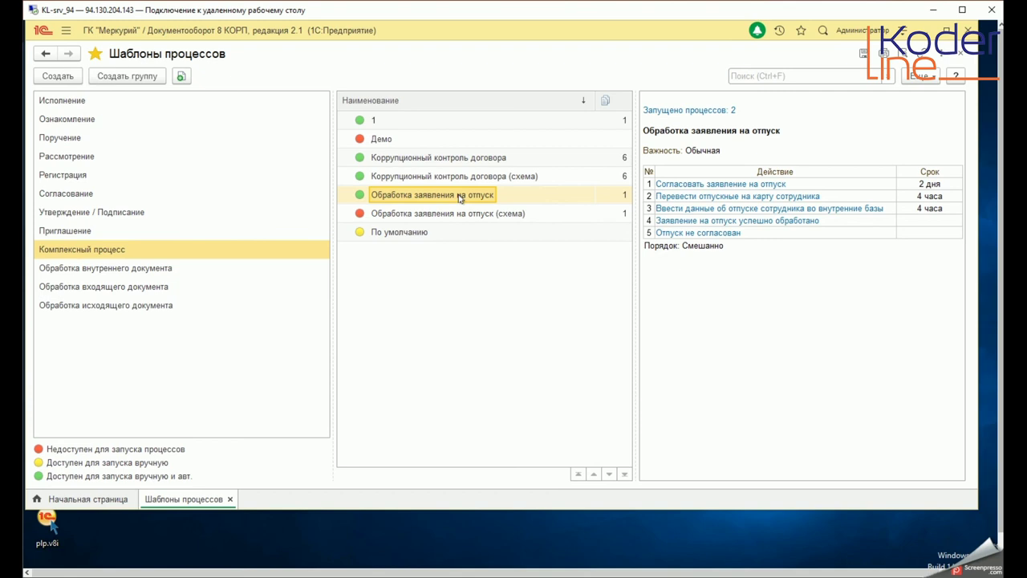